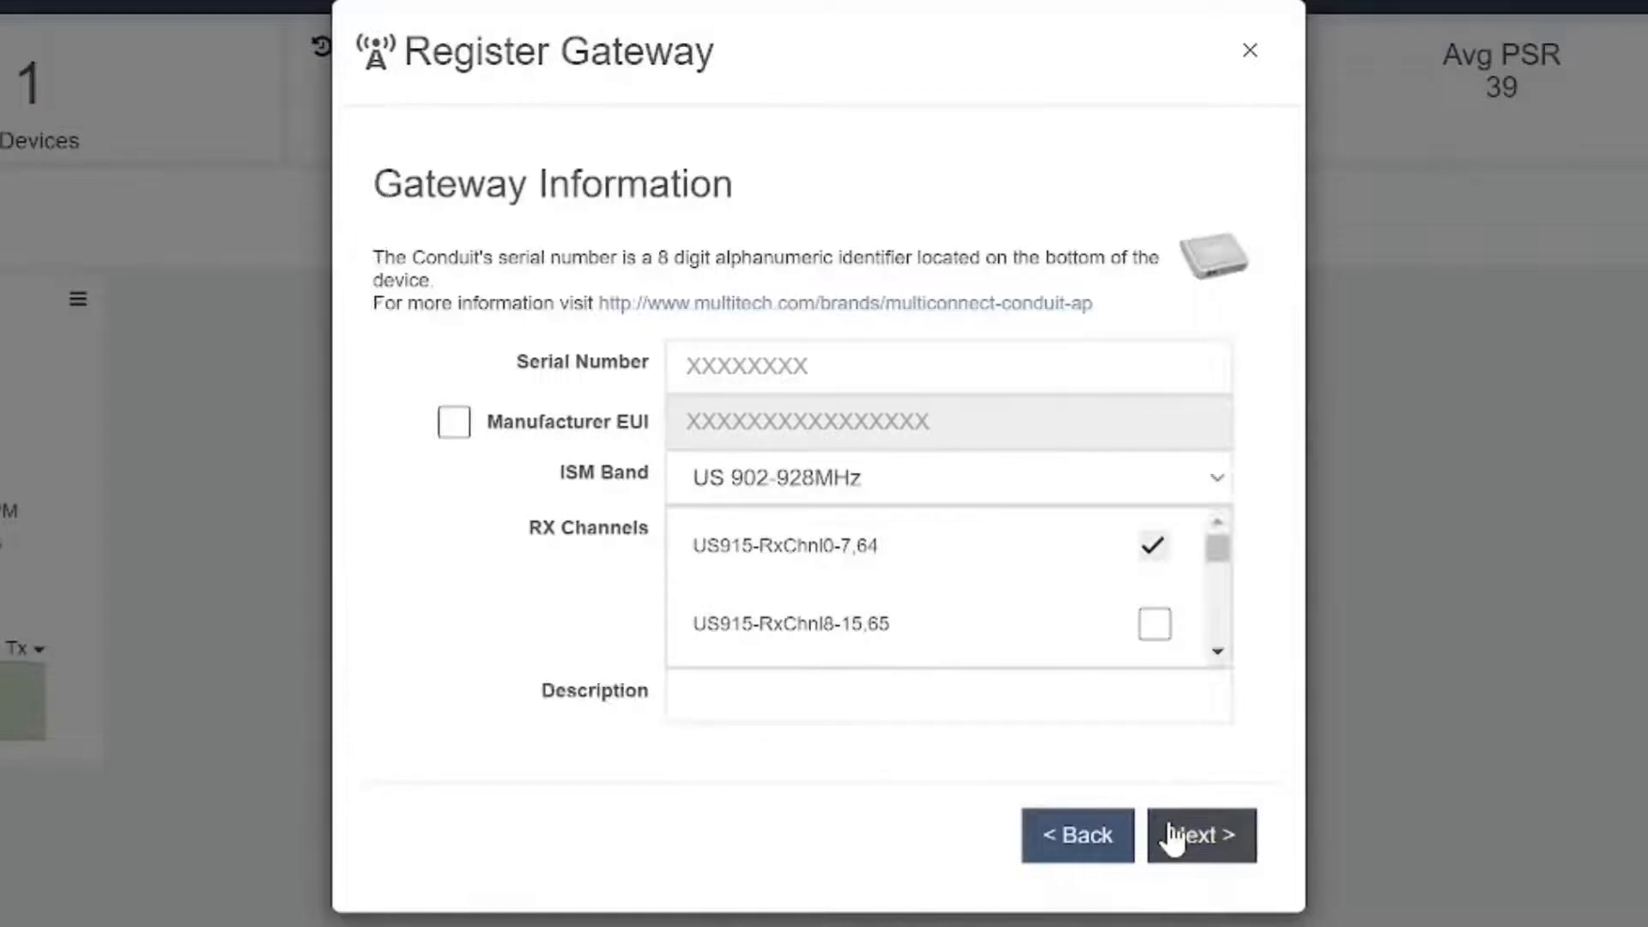
Tick the Manufacturer EUI checkbox for the US 902-928MHz gateway registration.
{"action": "left_click", "coordinate": [455, 423]}
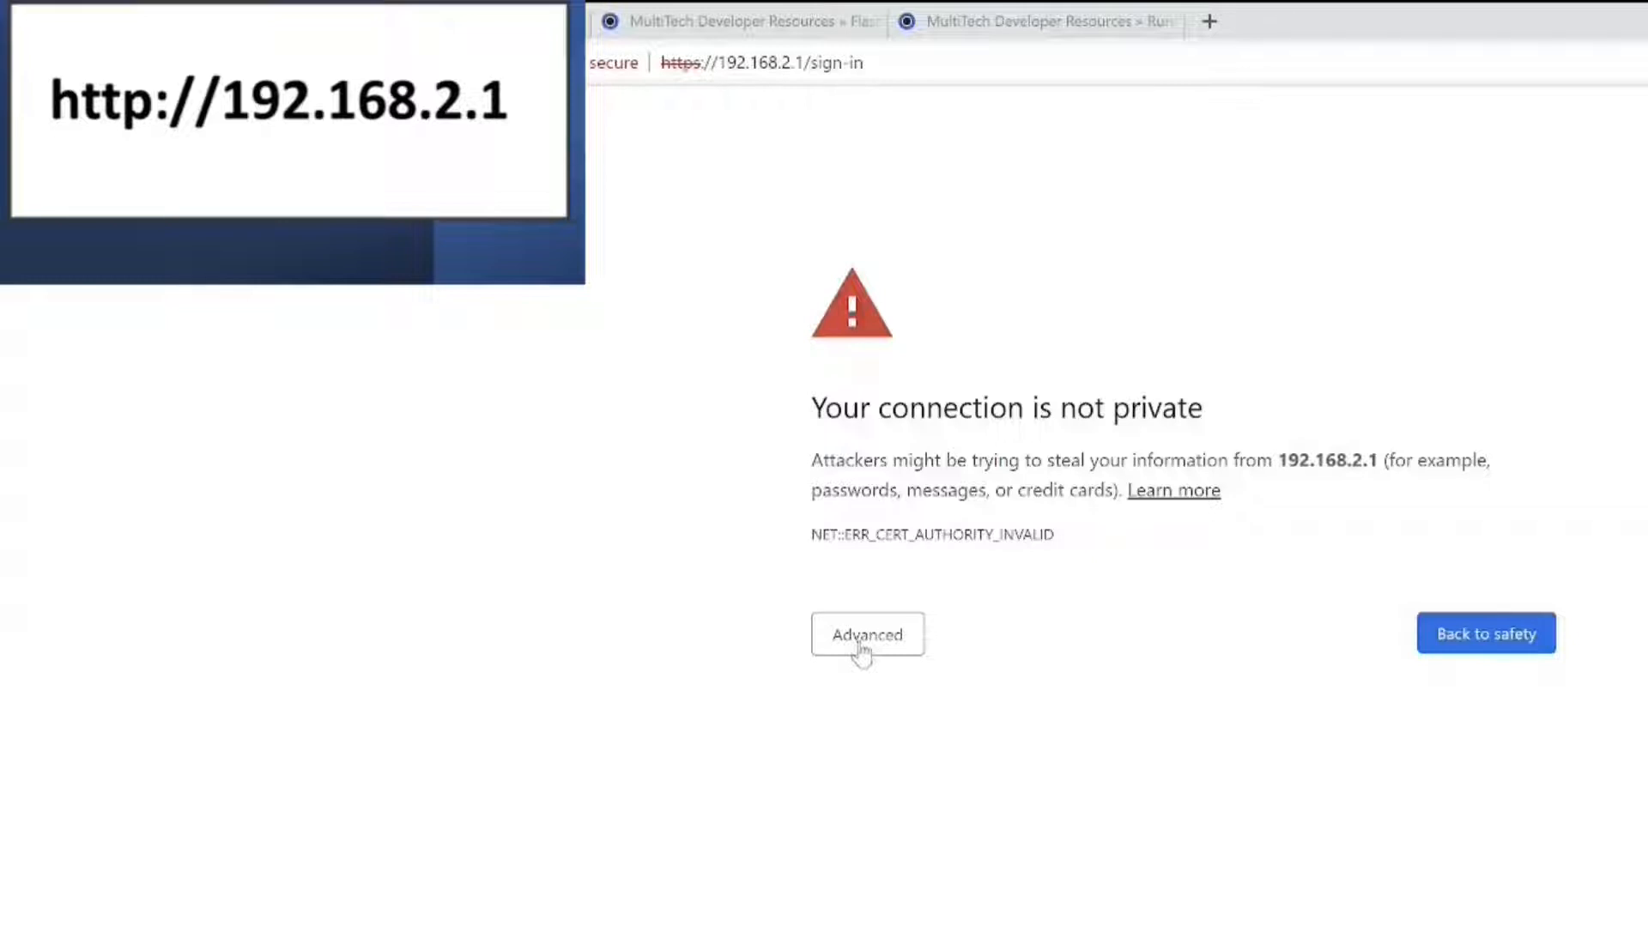
Bypass the certificate warning and create administrator 'mtadm' with a new password entered twice.
{"action": "left_click", "coordinate": [862, 639]}
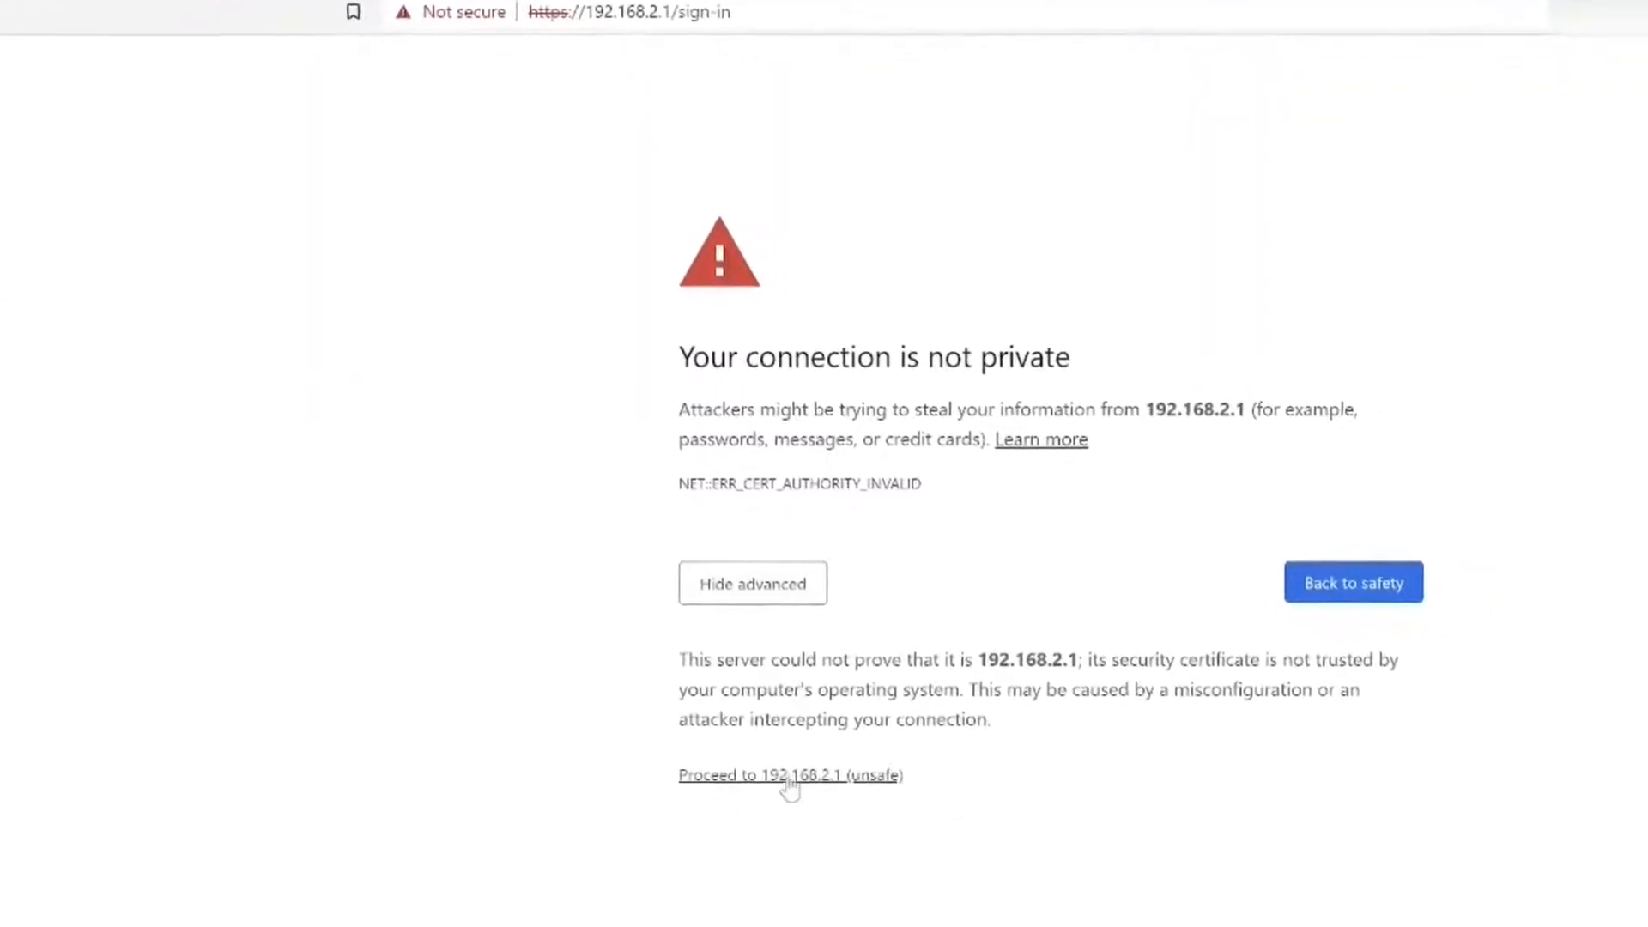
{"action": "left_click", "coordinate": [789, 774]}
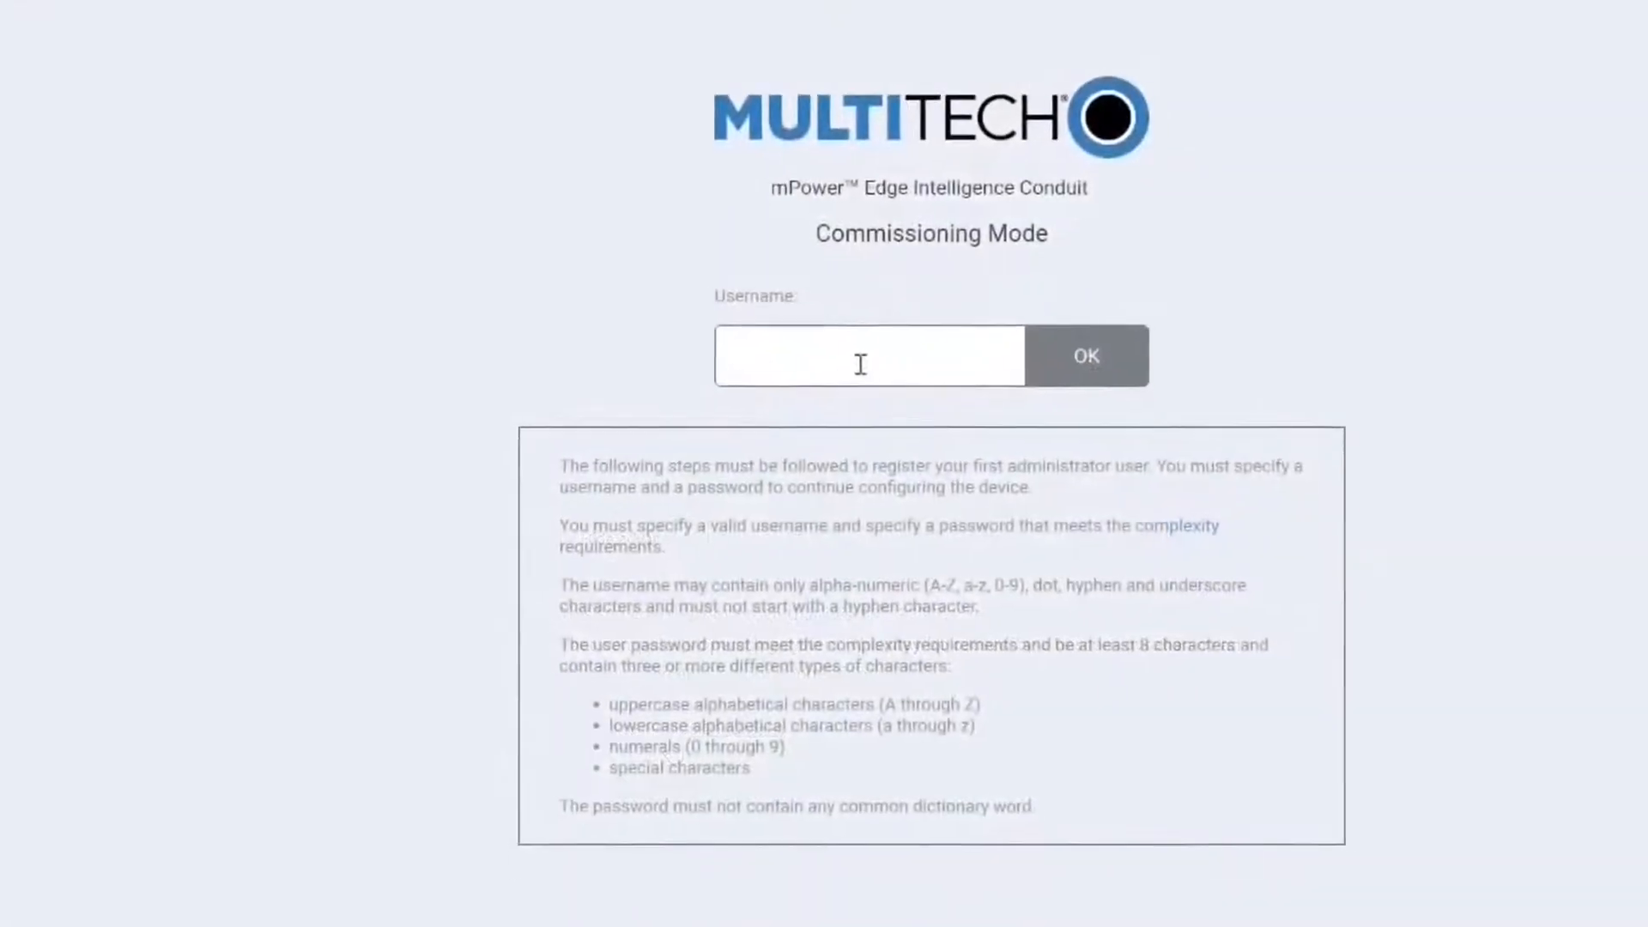
{"action": "left_click", "coordinate": [821, 349]}
{"action": "type", "text": "mt"}
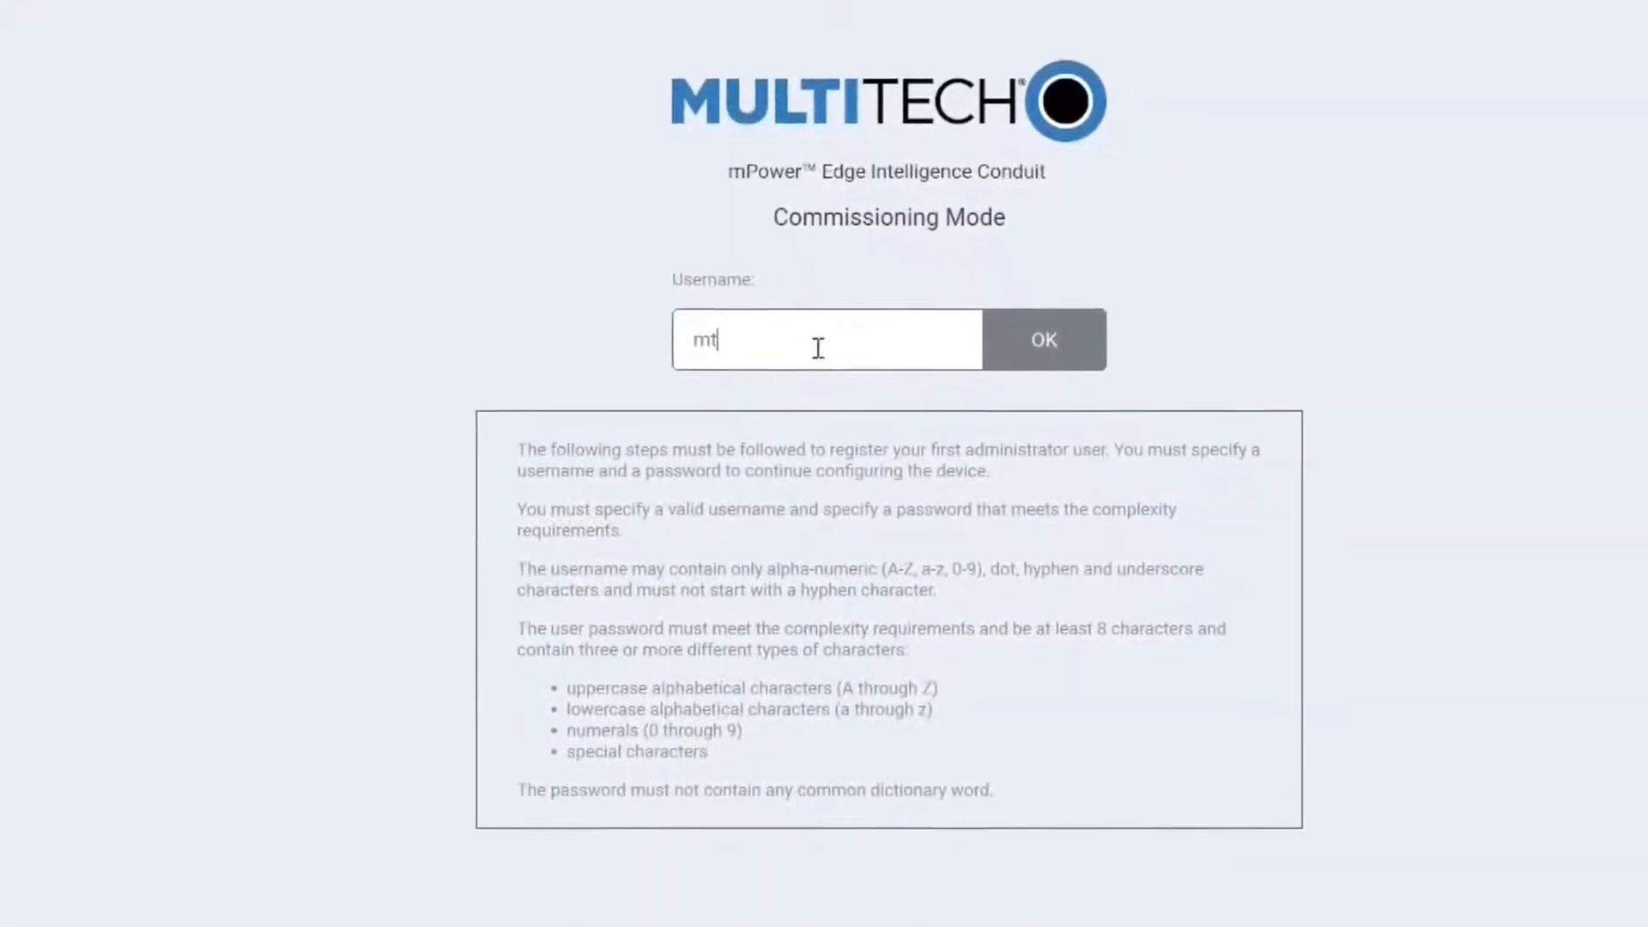
{"action": "type", "text": "adm"}
{"action": "left_click", "coordinate": [1022, 334]}
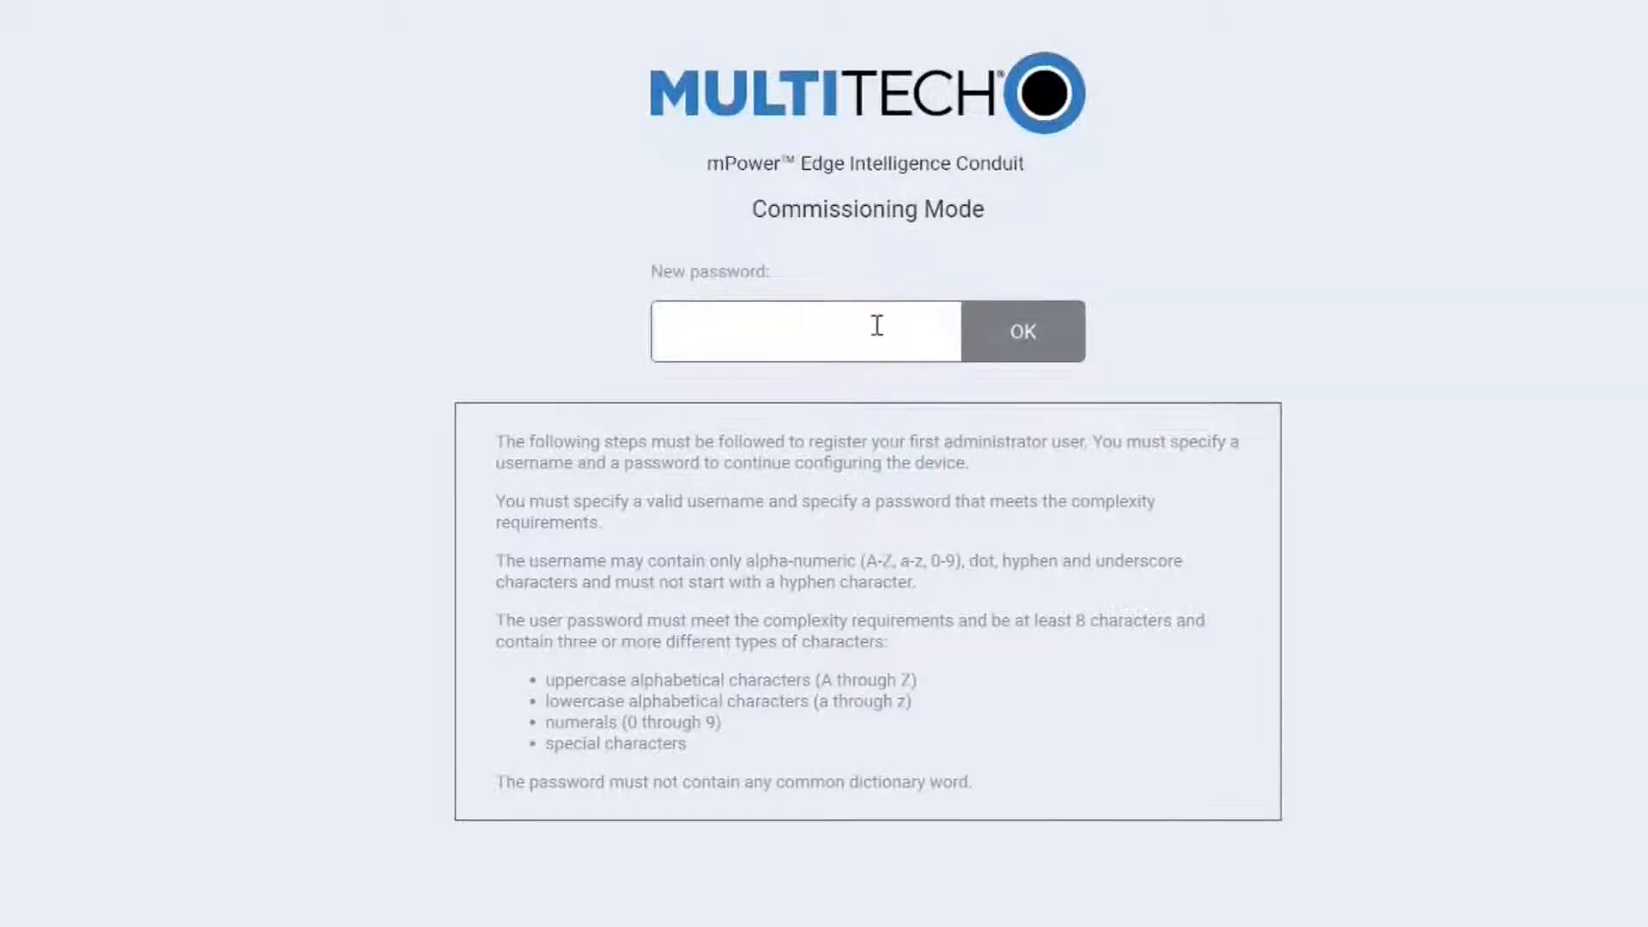
{"action": "type", "text": "•••••••••"}
{"action": "key", "text": "Return"}
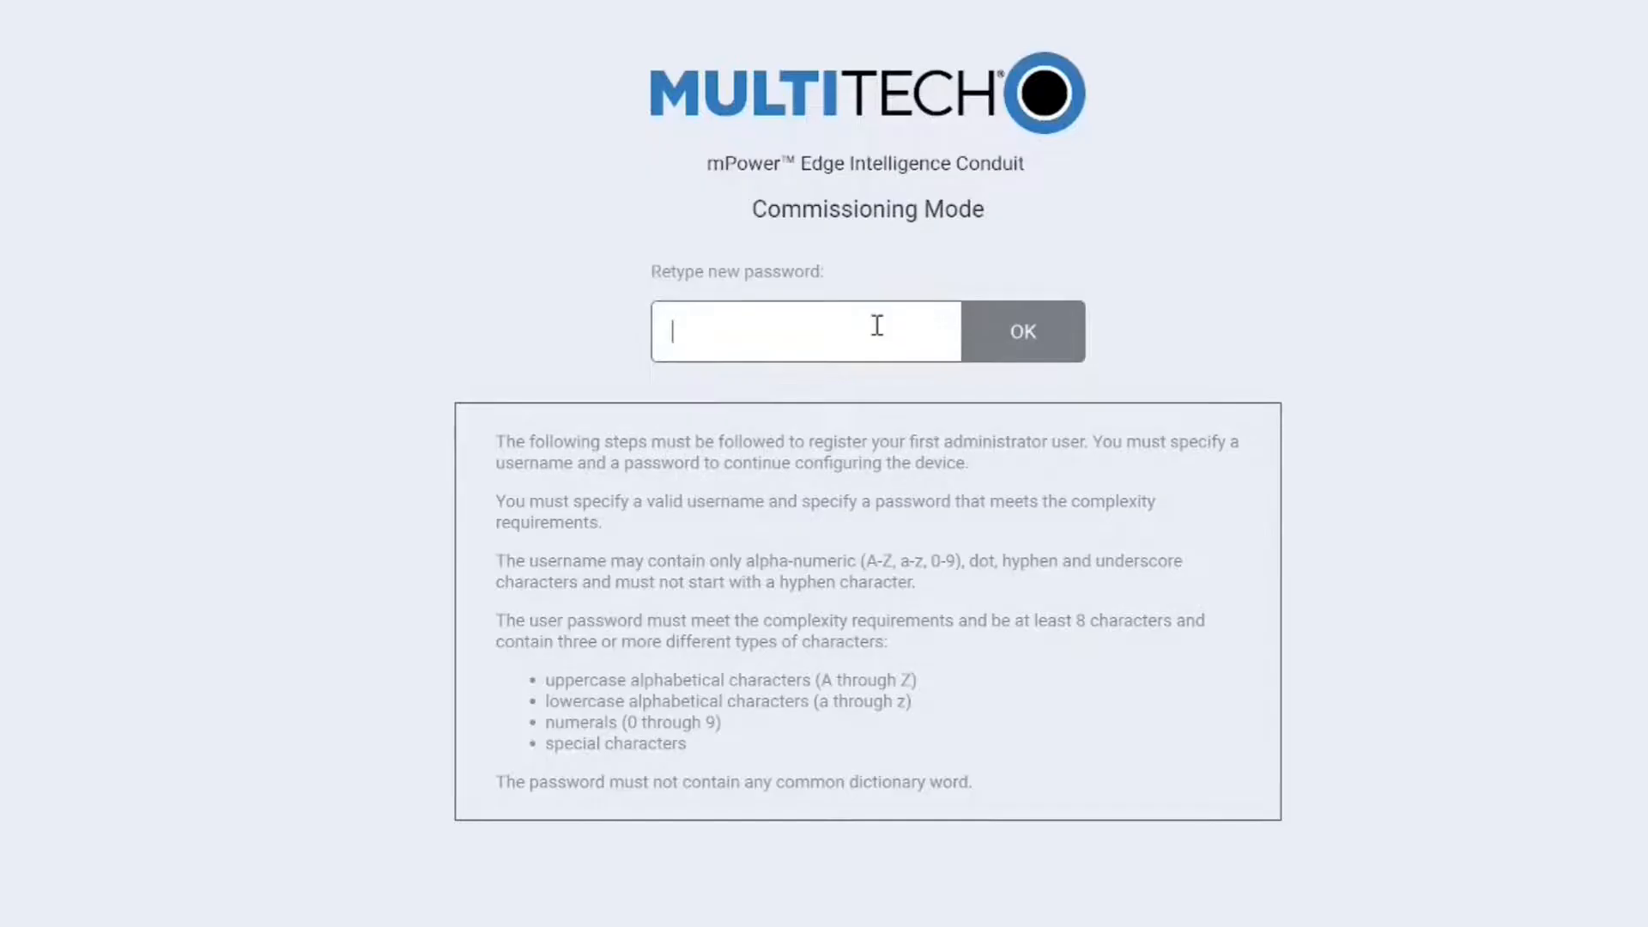
{"action": "type", "text": "•"}
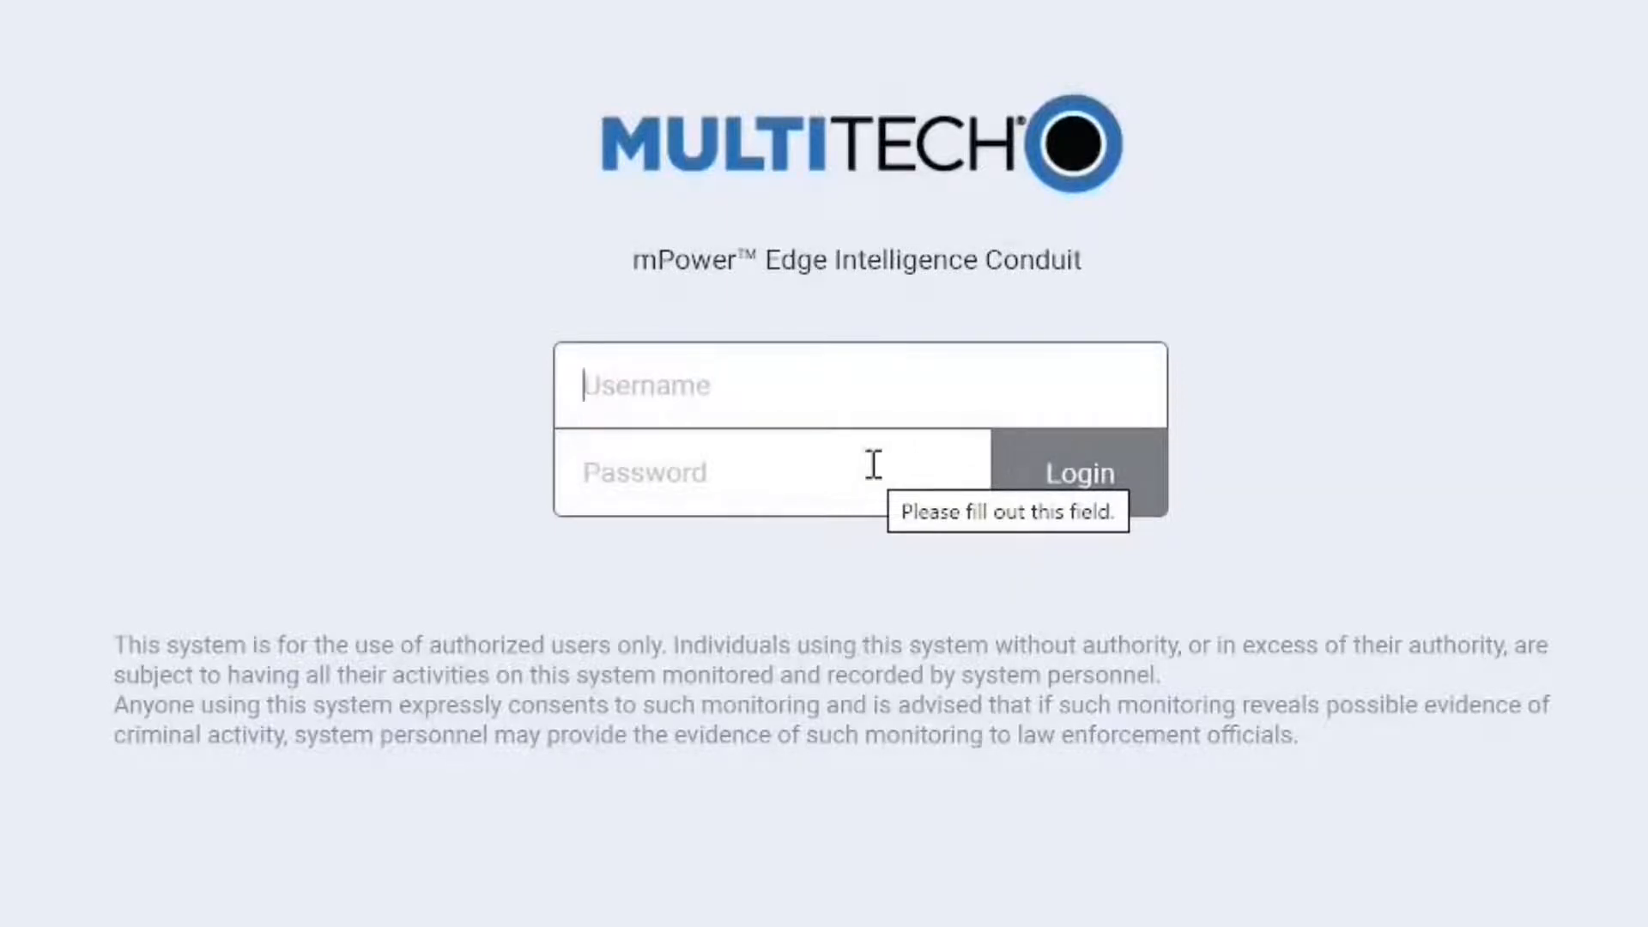
Sign in to mPower with the new administrator username mtadm.
{"action": "type", "text": "mta"}
{"action": "type", "text": "dm"}
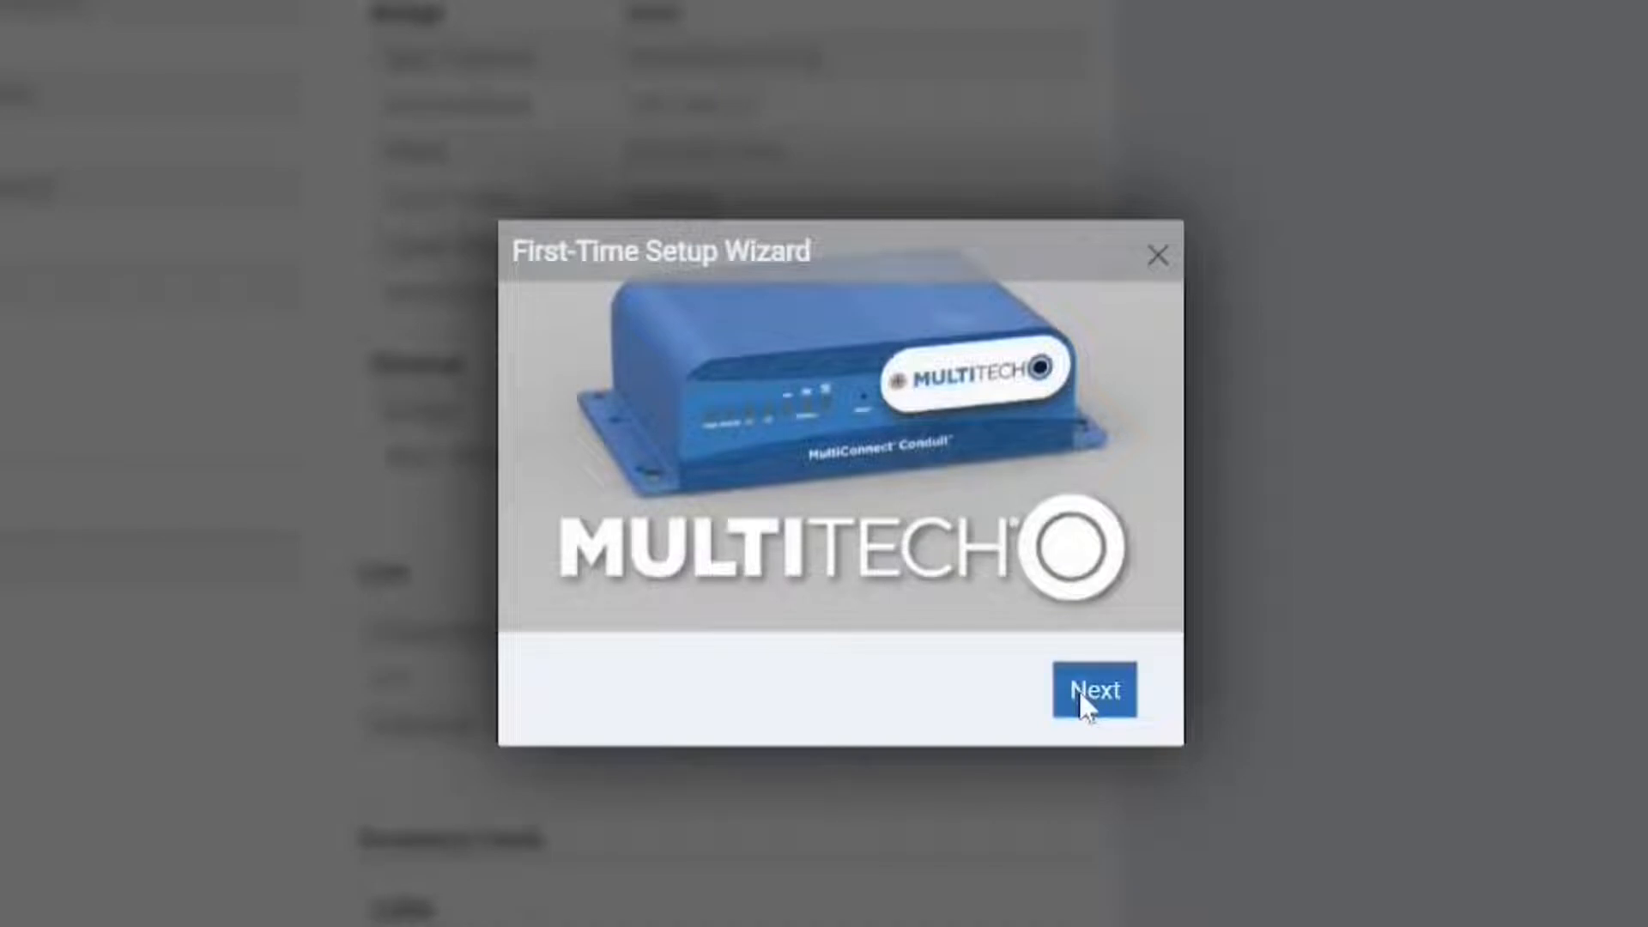
Pass the wizard welcome, enable Call Home Remote Management, and continue to Time Configuration.
{"action": "left_click", "coordinate": [1088, 697]}
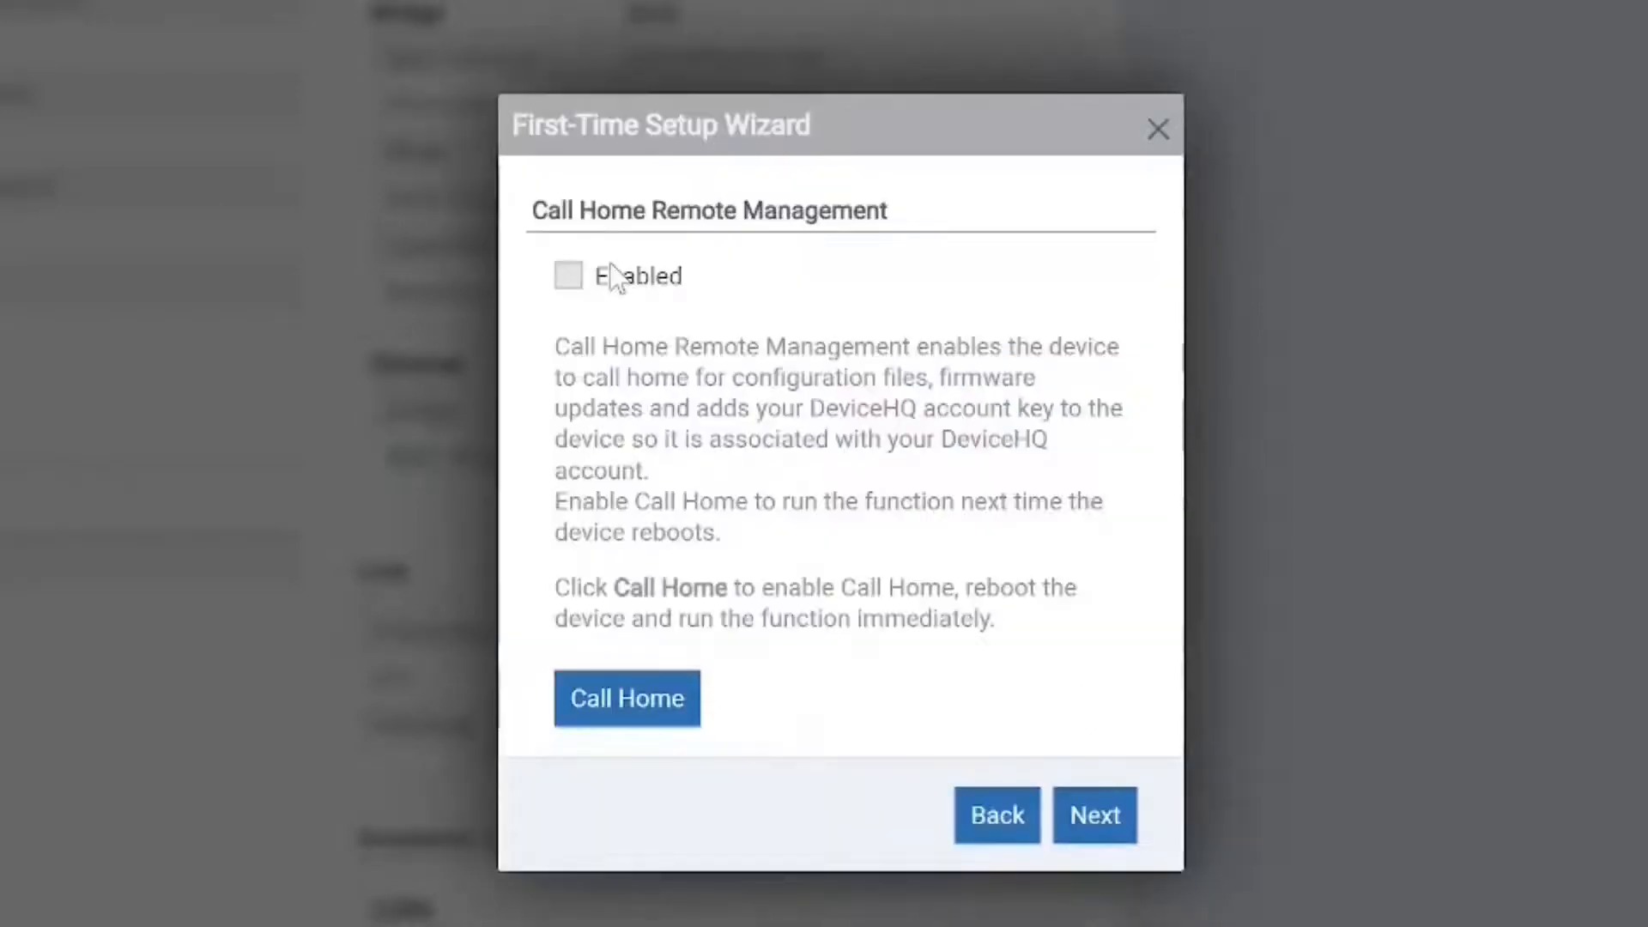
{"action": "left_click", "coordinate": [567, 288]}
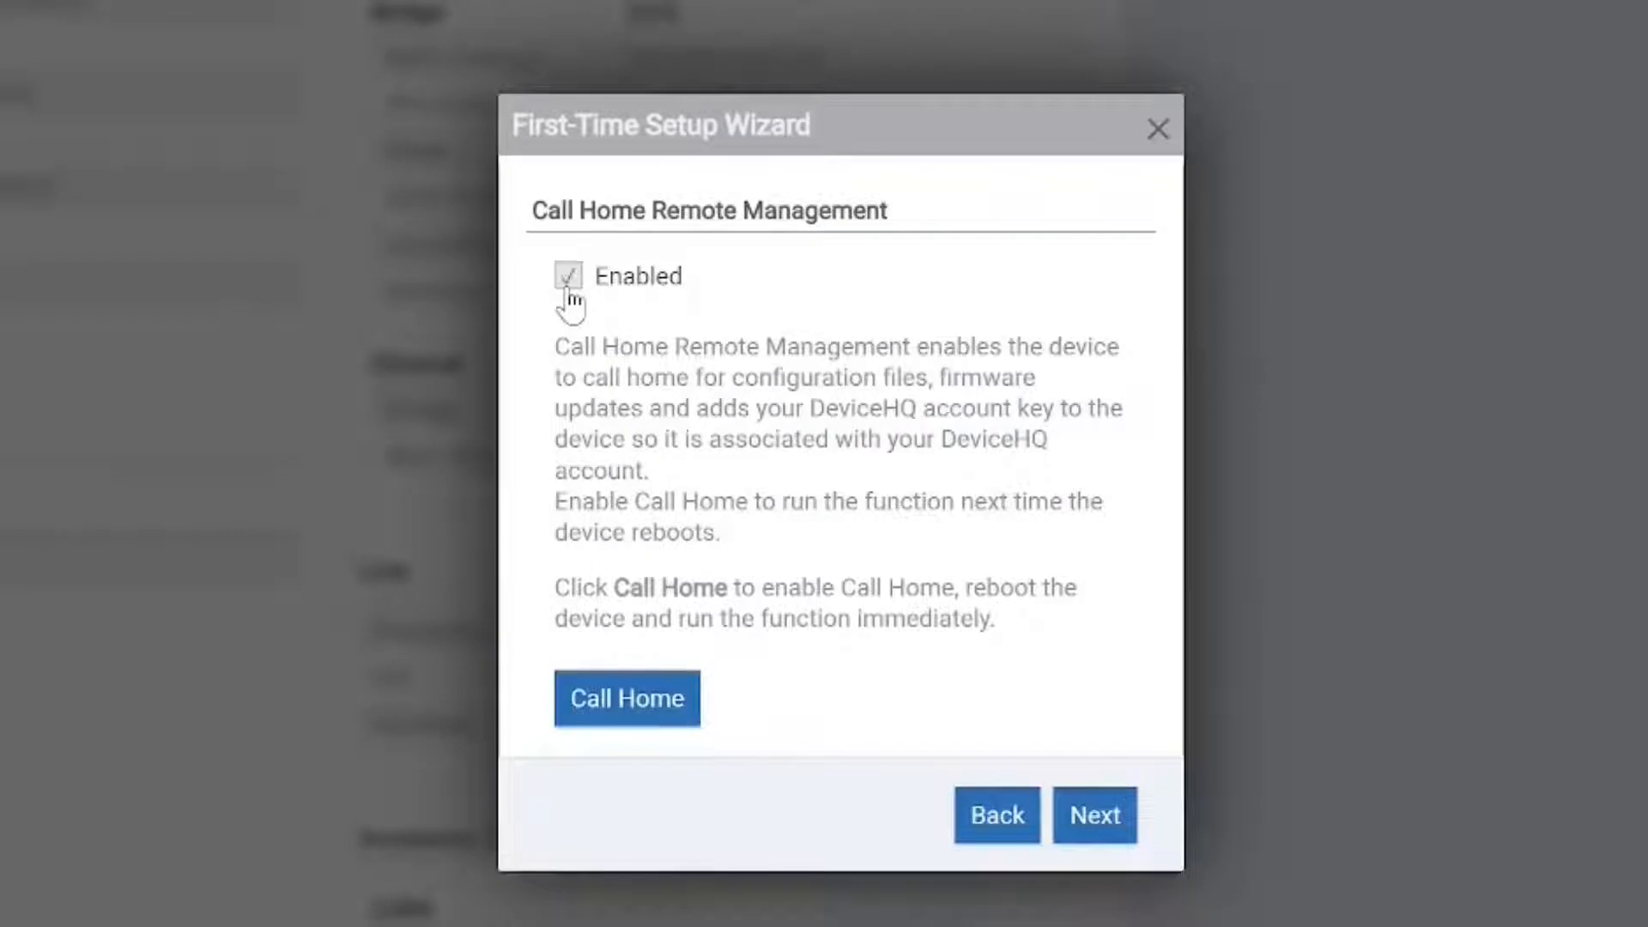
{"action": "left_click", "coordinate": [1083, 819]}
{"action": "left_click", "coordinate": [949, 504]}
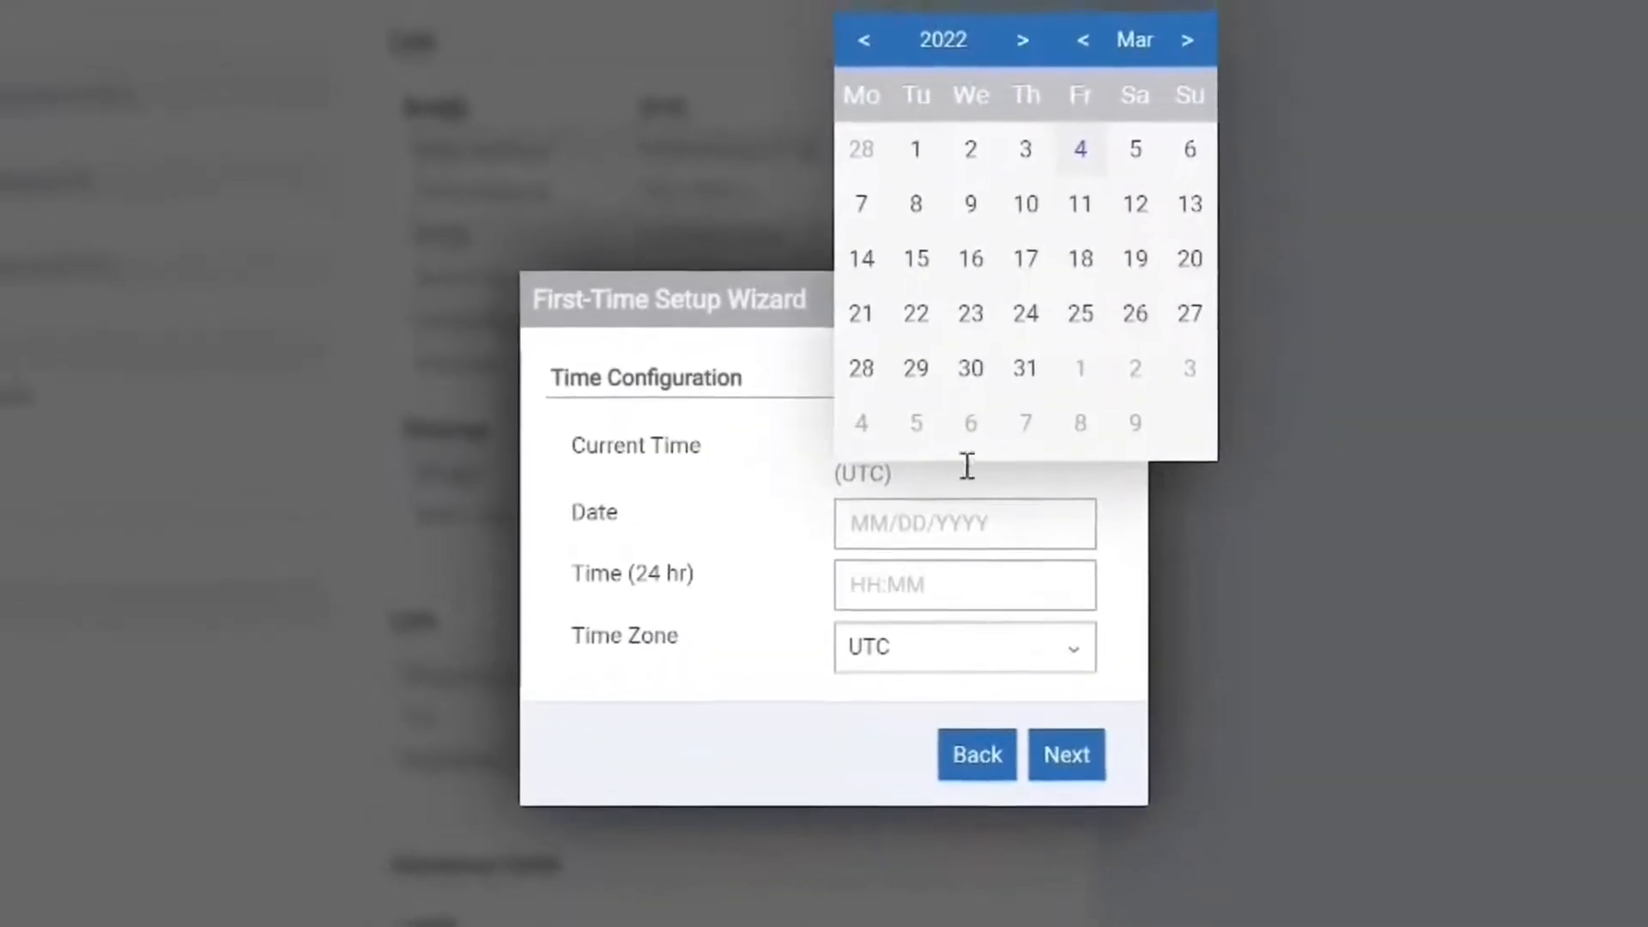
Set the date to March 4, 2022 and accept default br0, cellular and authentication settings.
{"action": "left_click", "coordinate": [1081, 146]}
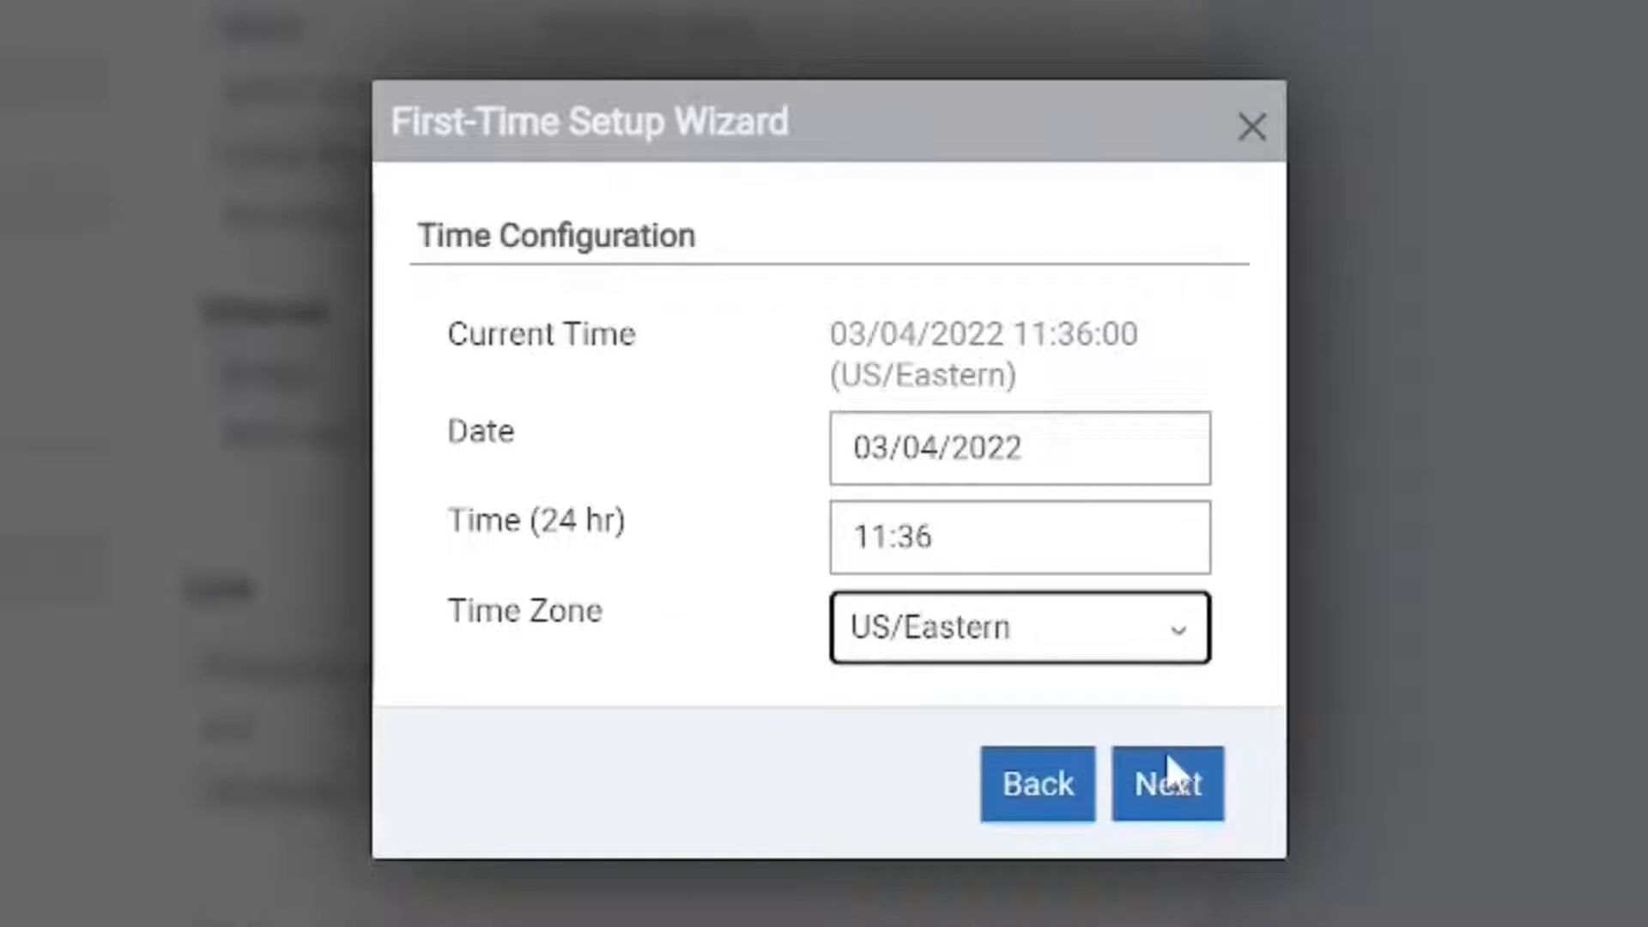
{"action": "left_click", "coordinate": [1166, 756]}
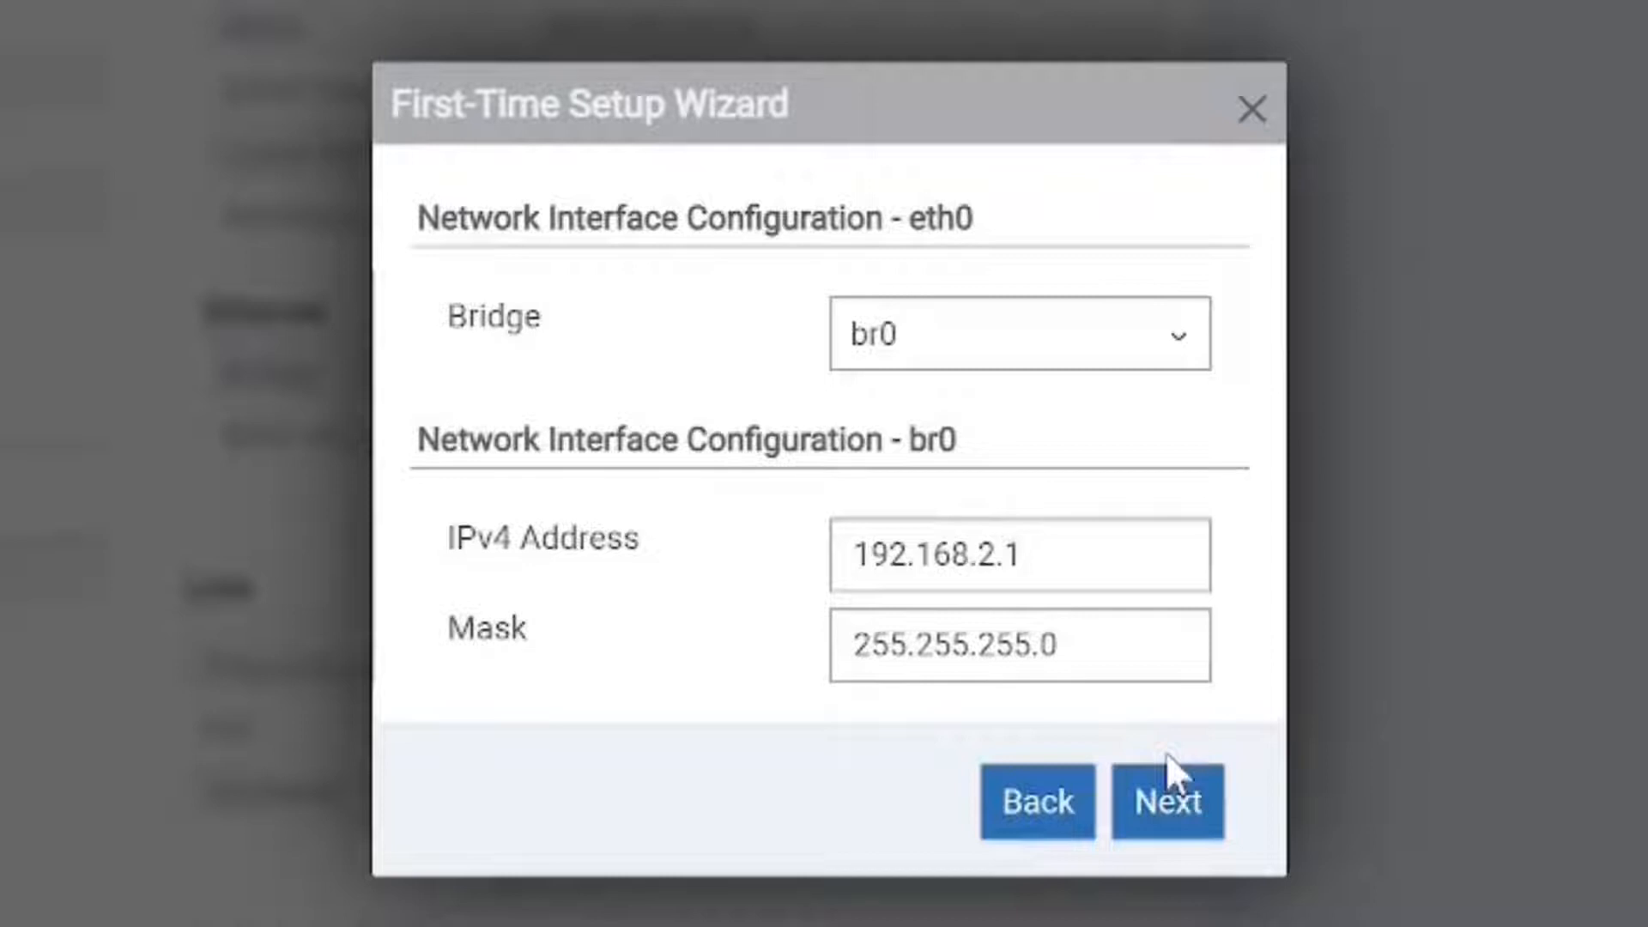
{"action": "left_click", "coordinate": [1169, 760]}
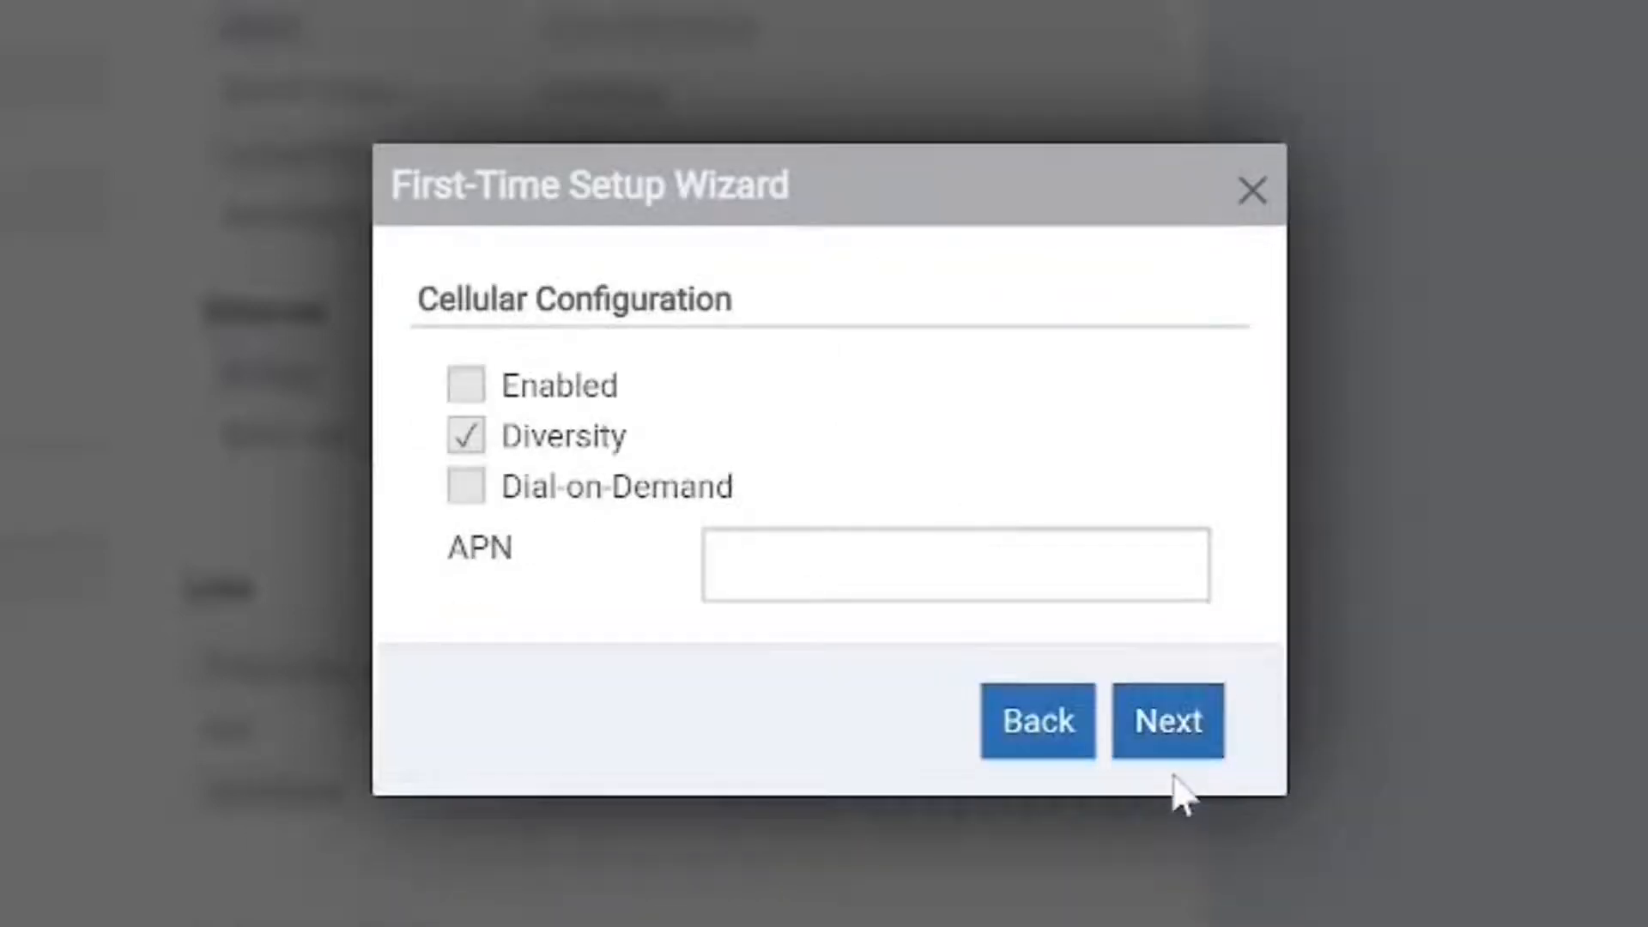
{"action": "left_click", "coordinate": [1180, 721]}
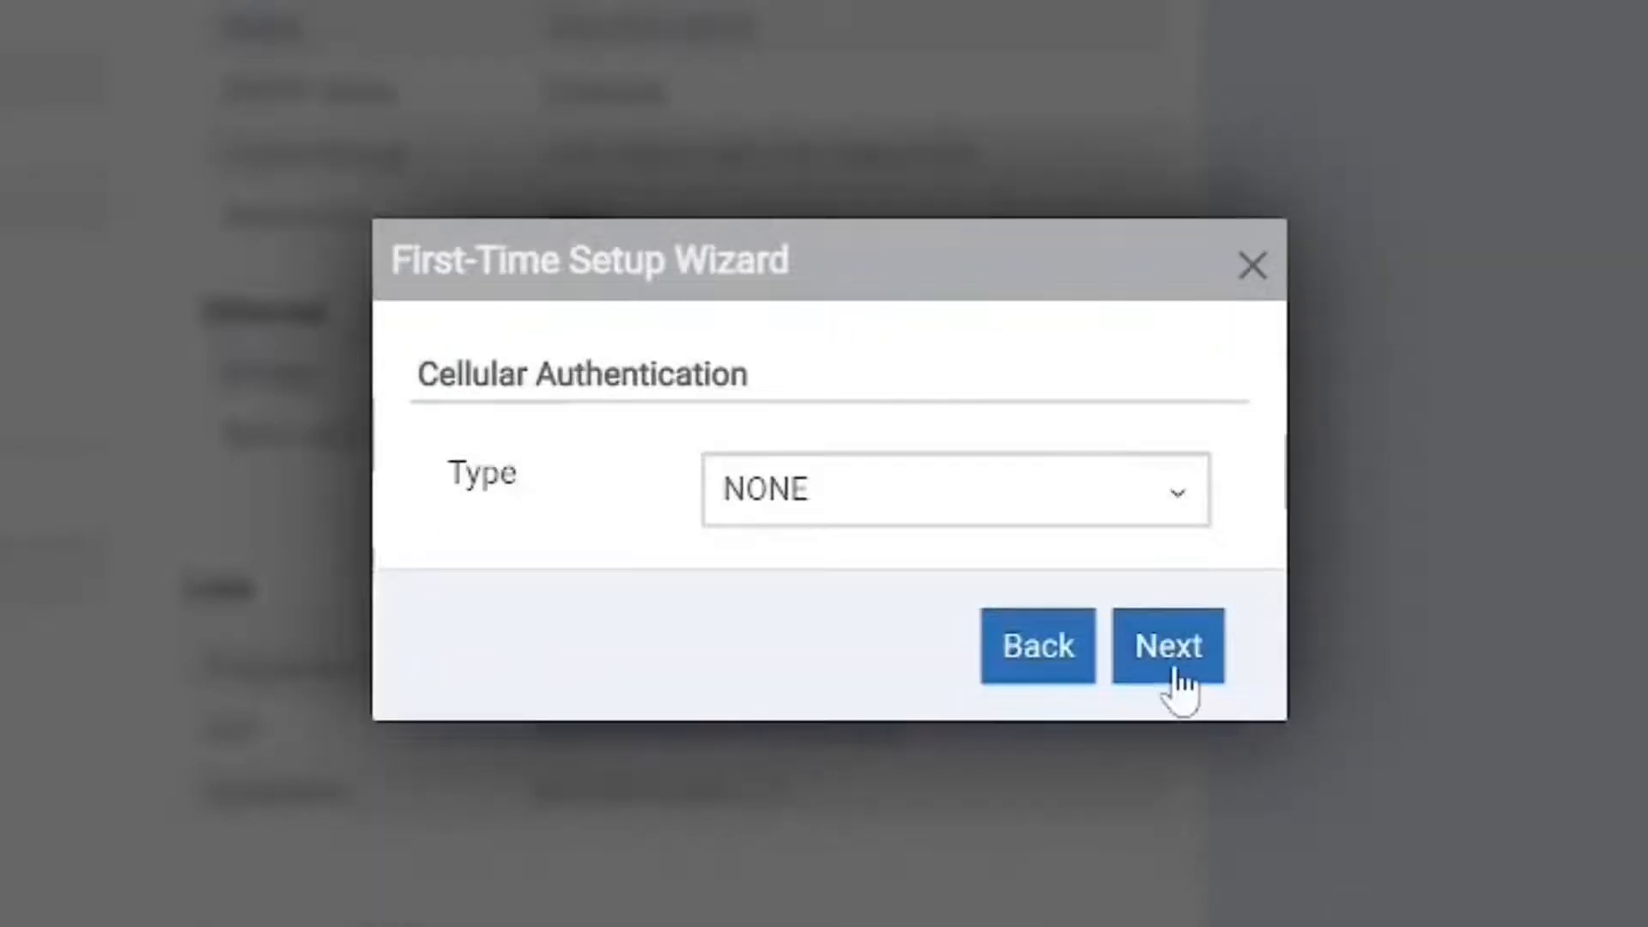
{"action": "left_click", "coordinate": [1180, 682]}
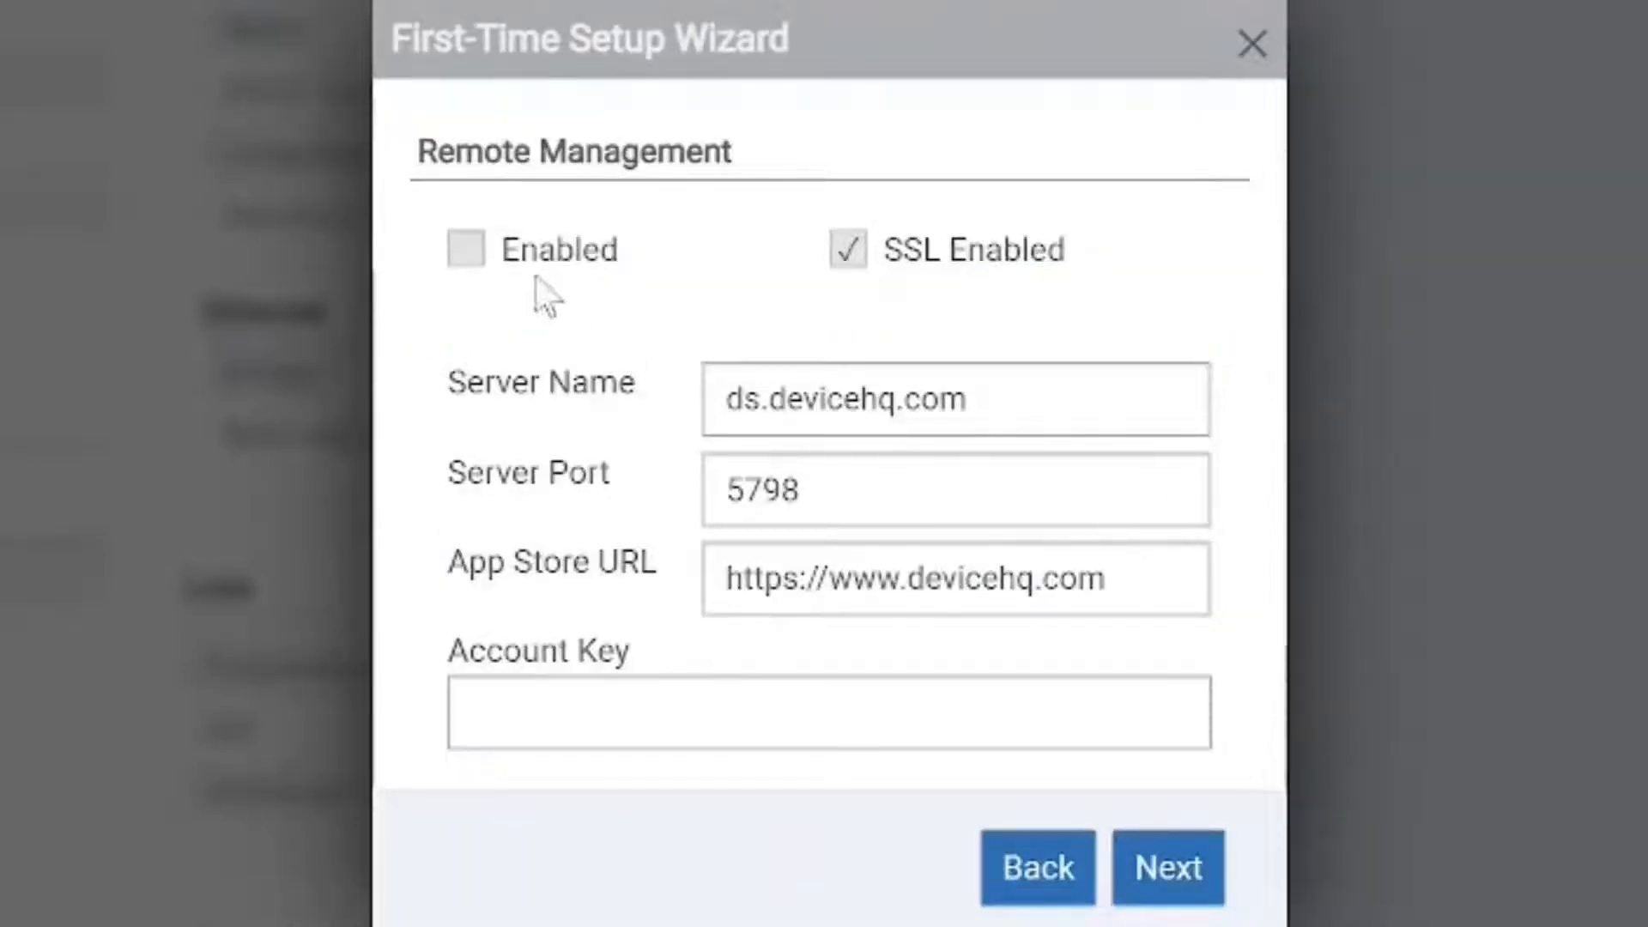
Enable DeviceHQ remote management in the setup wizard.
{"action": "left_click", "coordinate": [483, 260]}
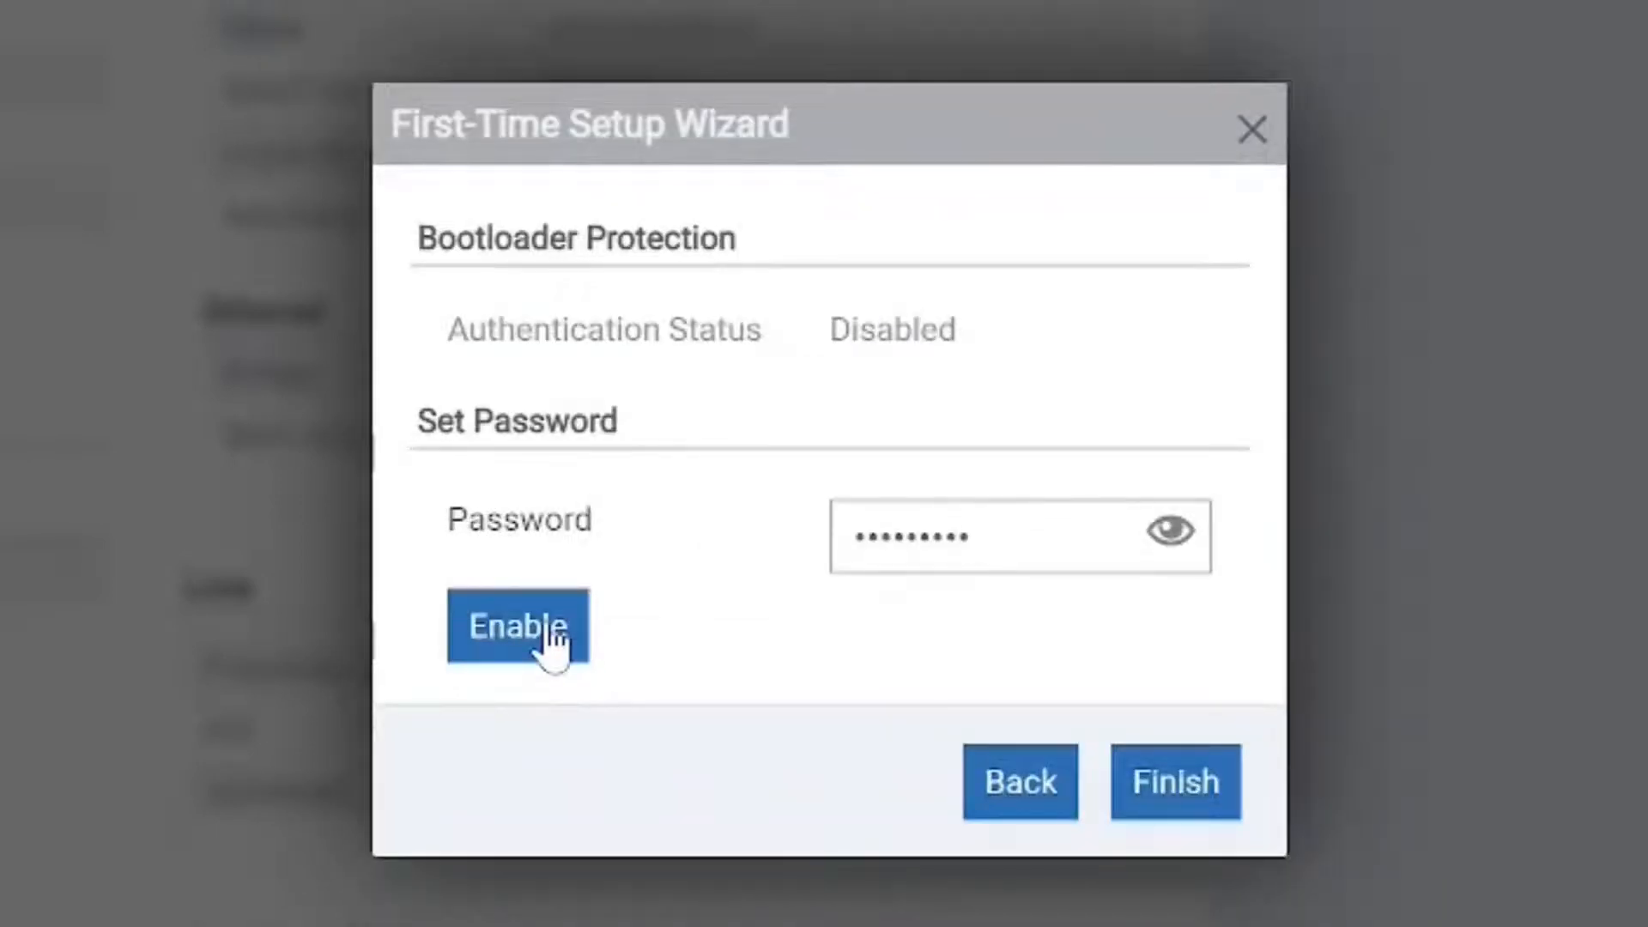
Turn on bootloader password protection.
{"action": "left_click", "coordinate": [553, 639]}
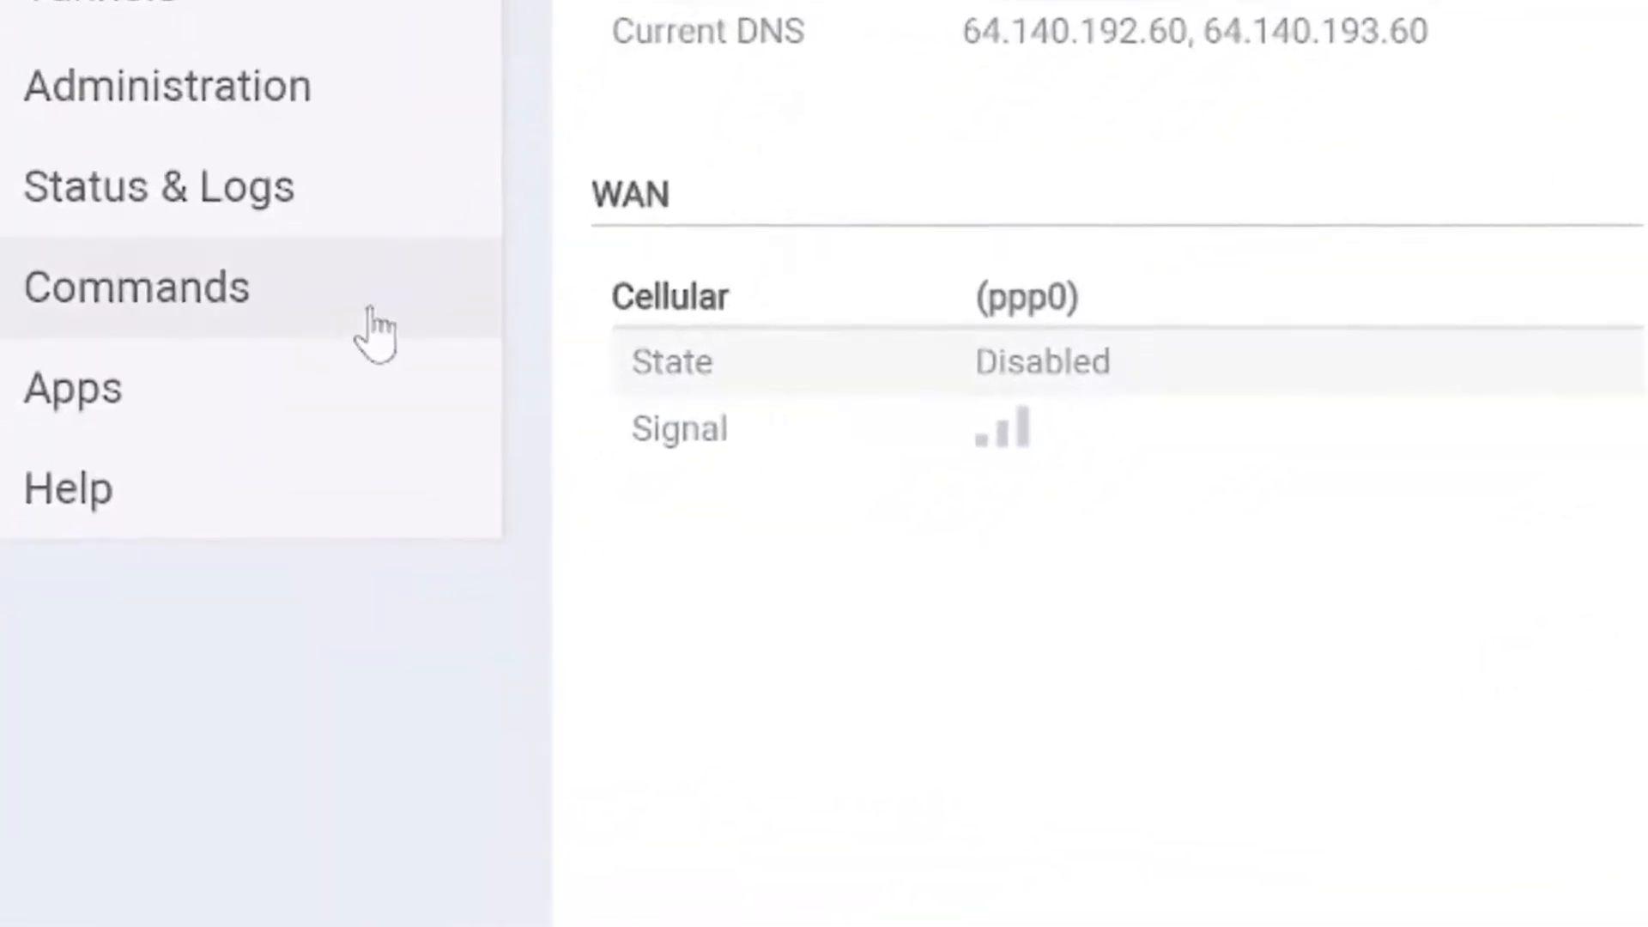
Restart the Conduit via Commands > Restart Device and confirm the reboot.
{"action": "left_click", "coordinate": [377, 333]}
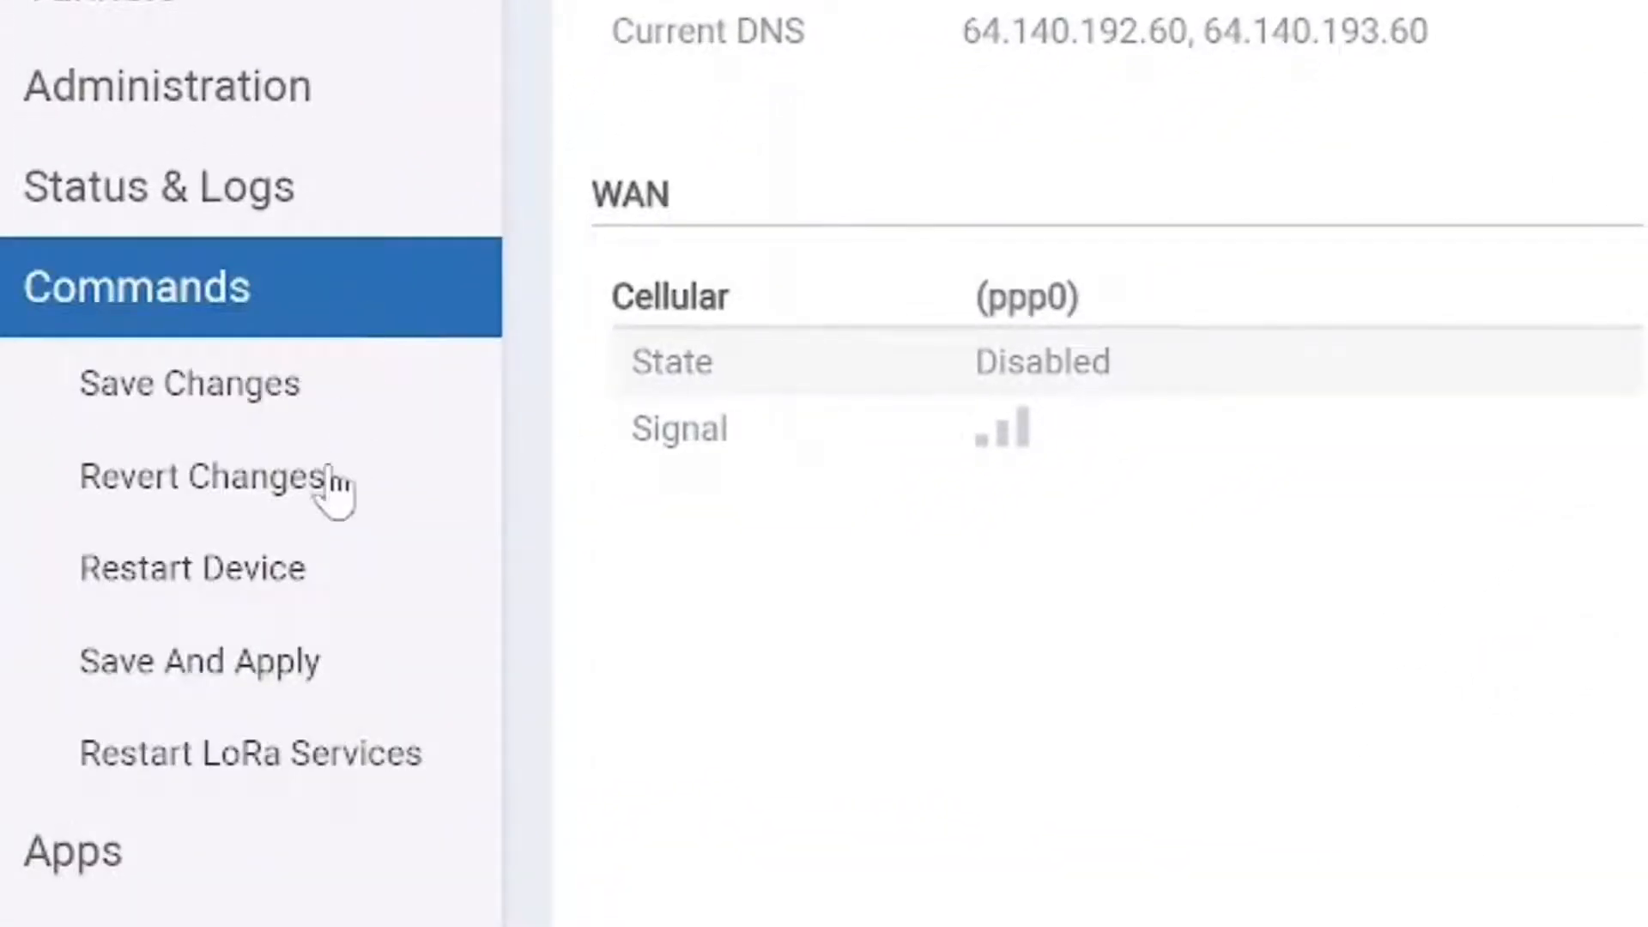
{"action": "left_click", "coordinate": [306, 569]}
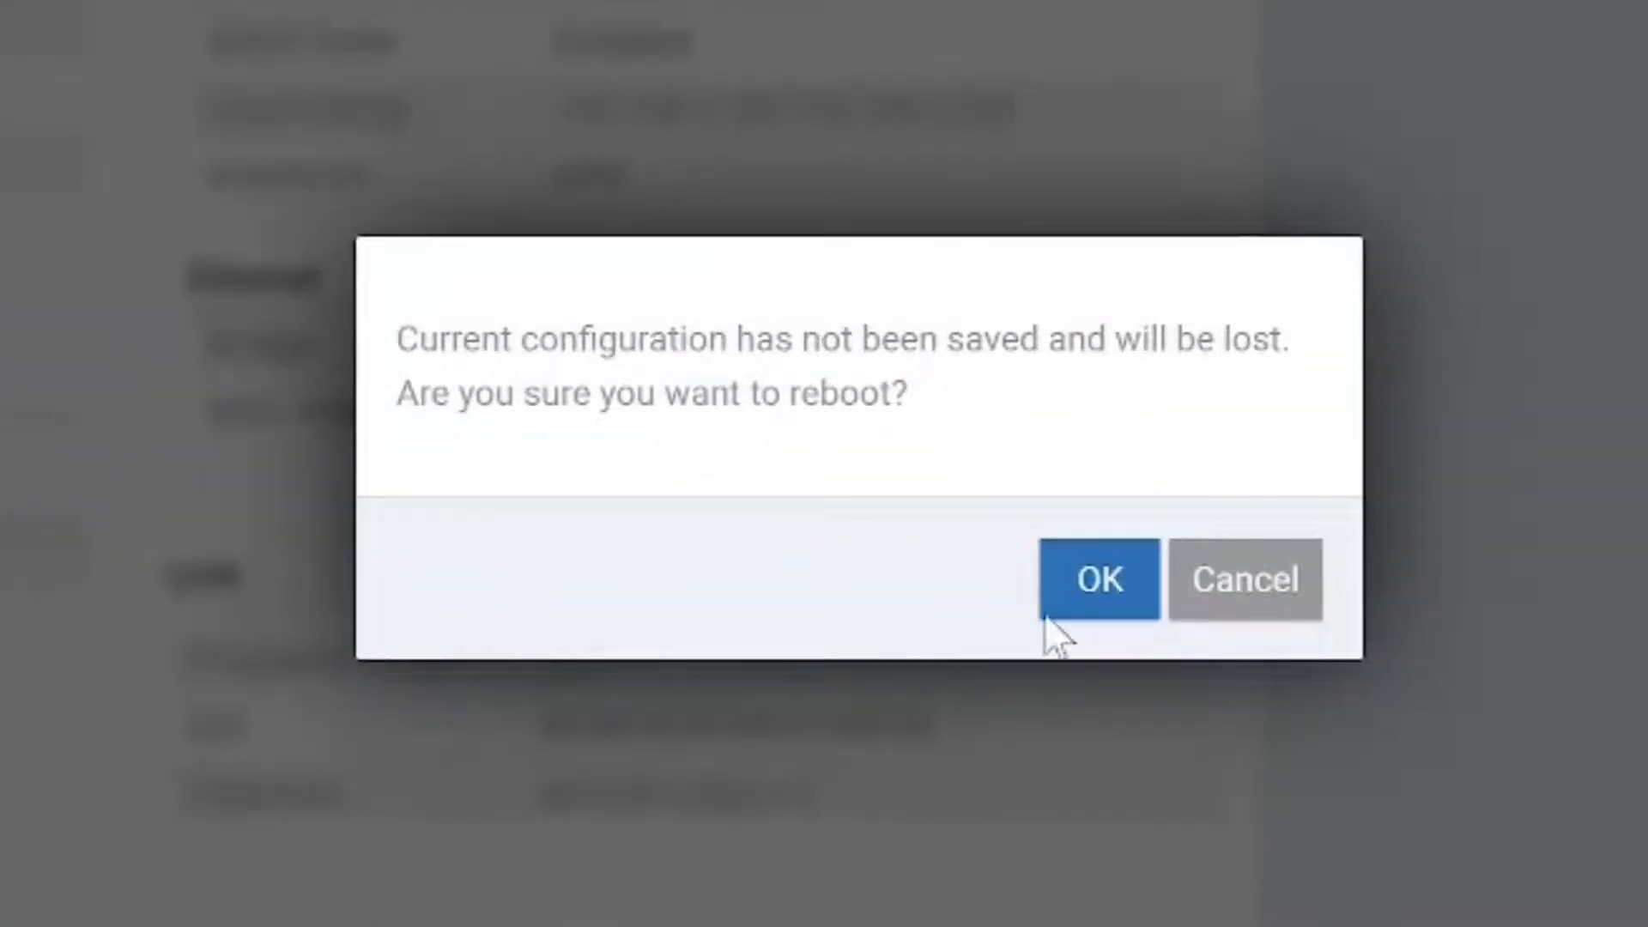
{"action": "left_click", "coordinate": [1098, 601]}
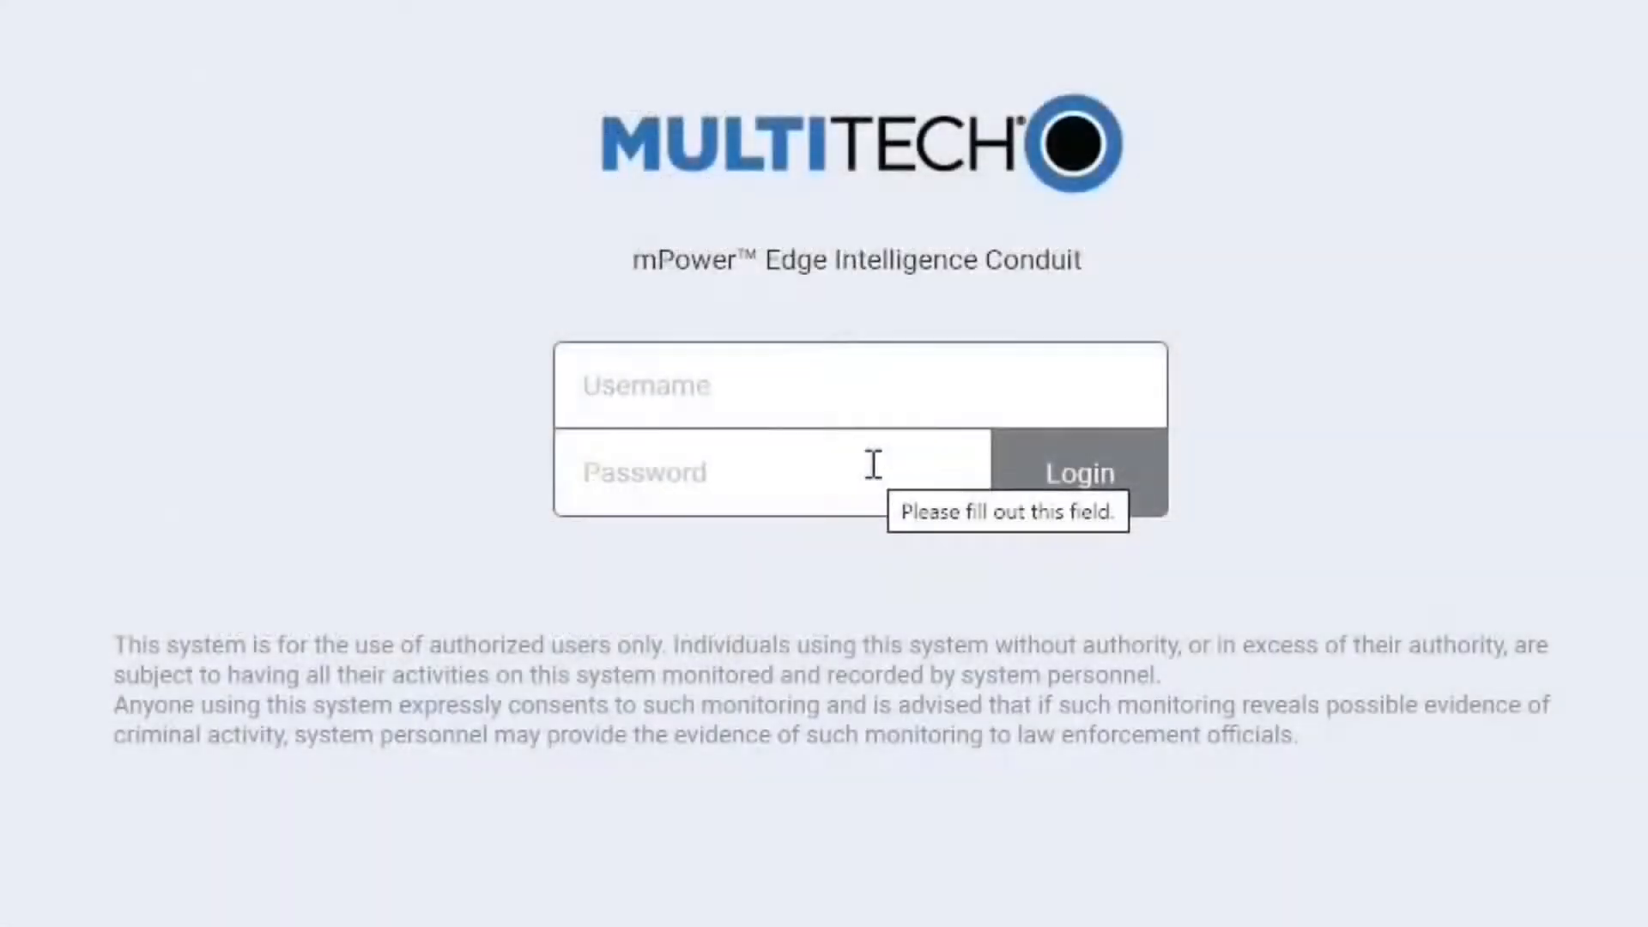
Log back in after the reboot and expand the Administration section.
{"action": "type", "text": "mt"}
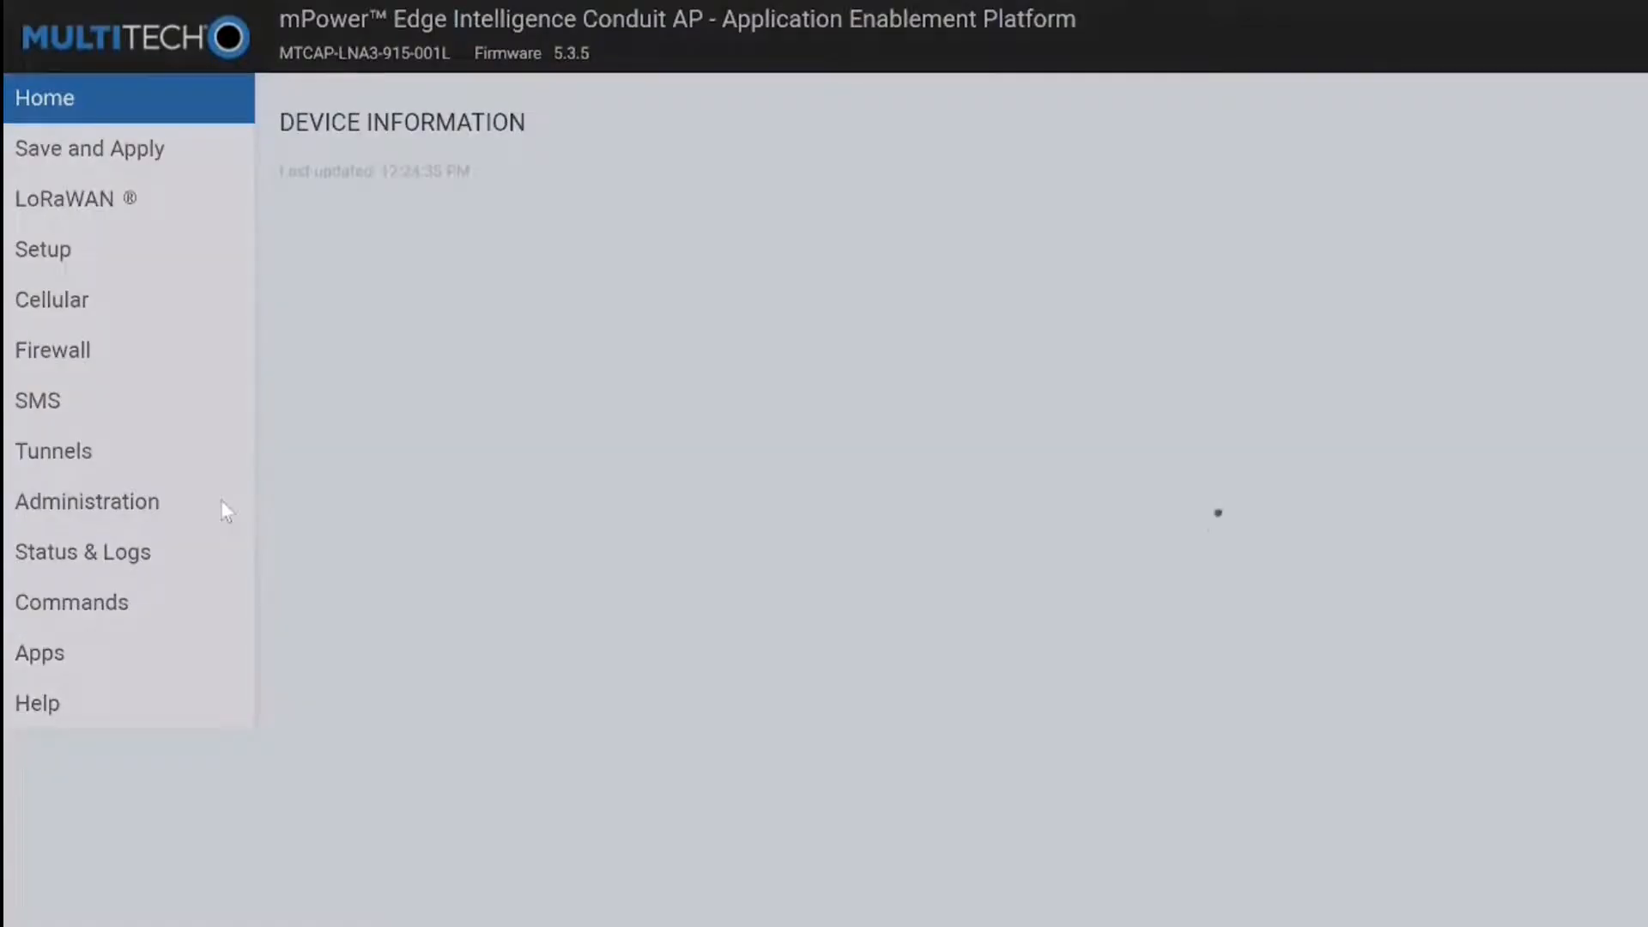
{"action": "left_click", "coordinate": [220, 499]}
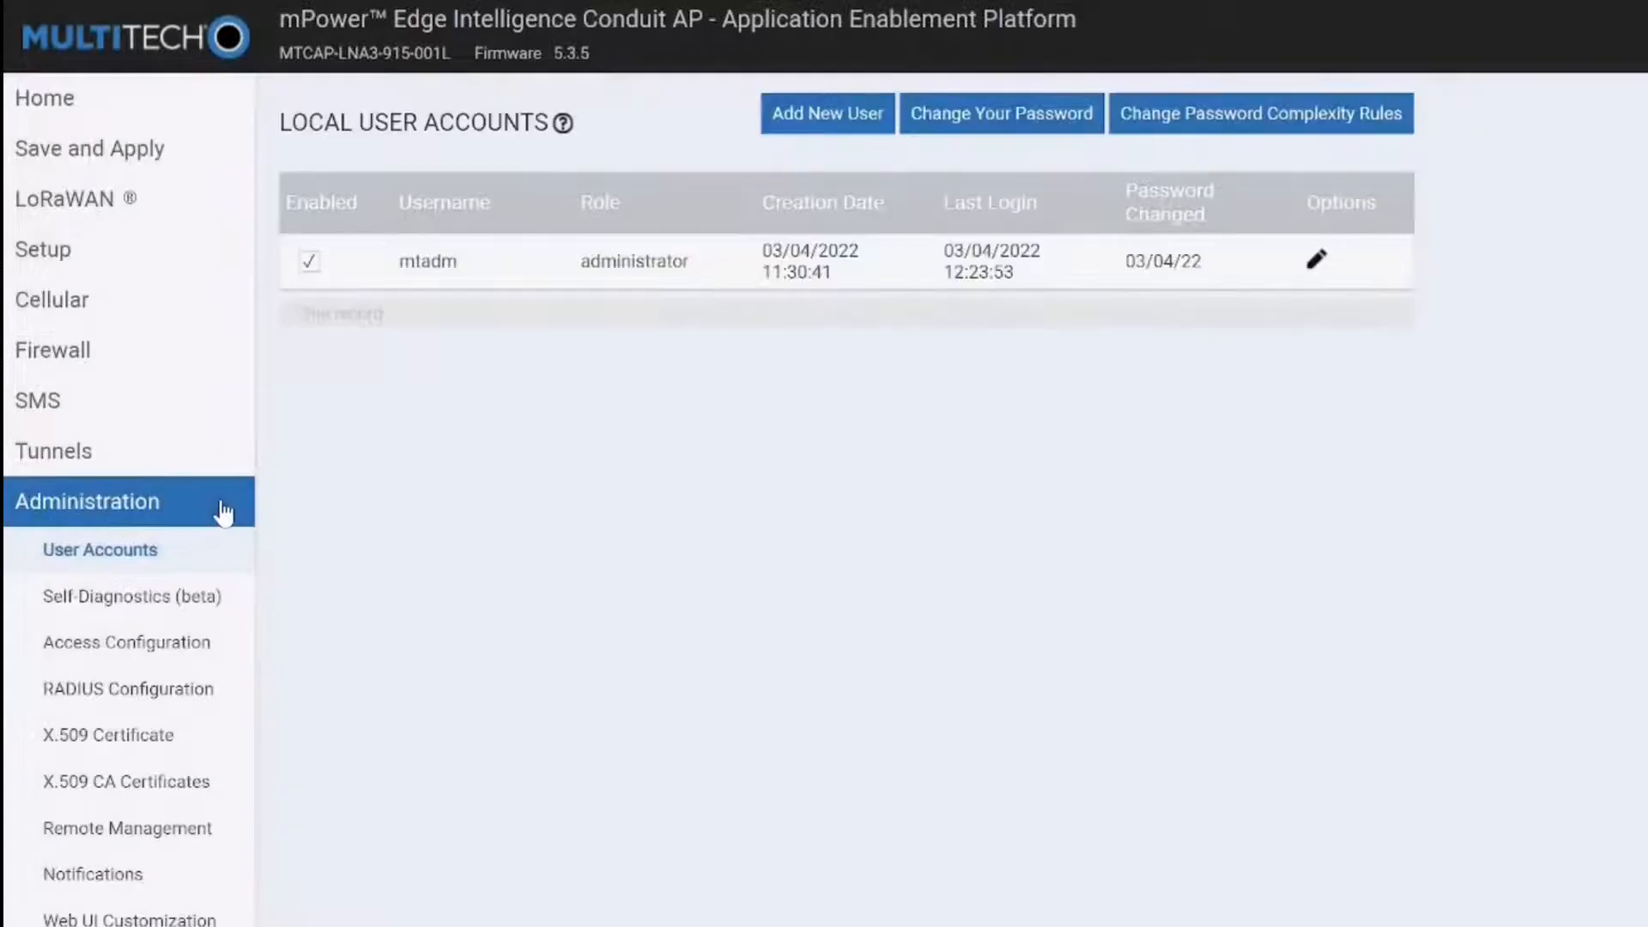
Enable DeviceHQ remote management with SSL and paste the account key.
{"action": "left_click", "coordinate": [153, 827]}
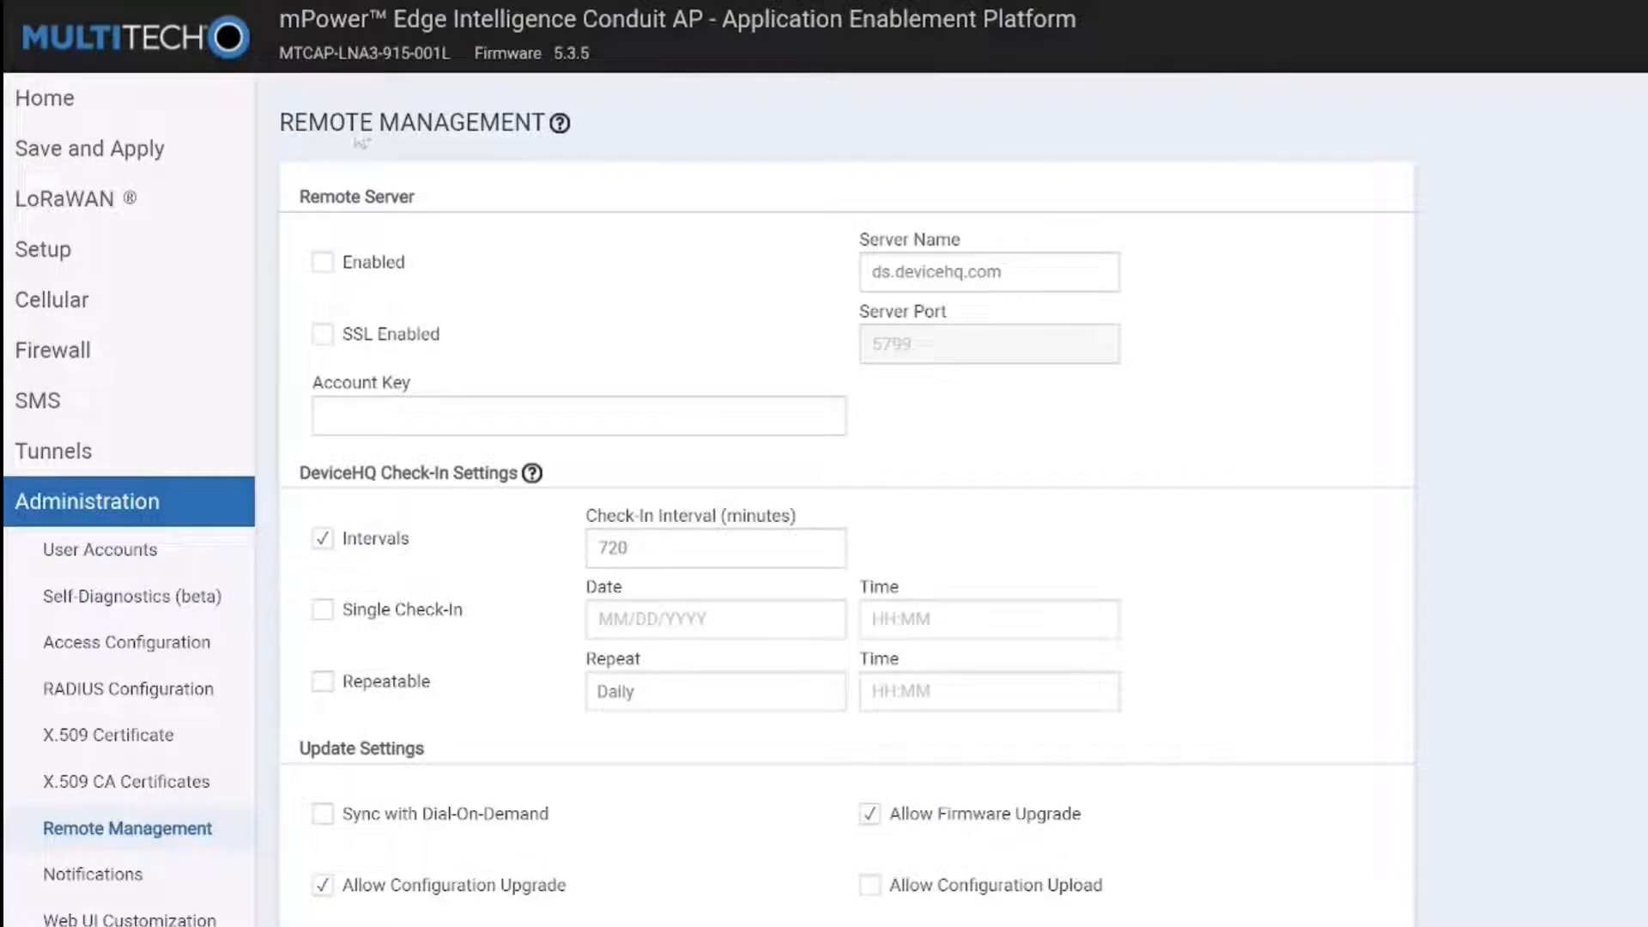
{"action": "left_click", "coordinate": [326, 266]}
{"action": "left_click", "coordinate": [326, 337]}
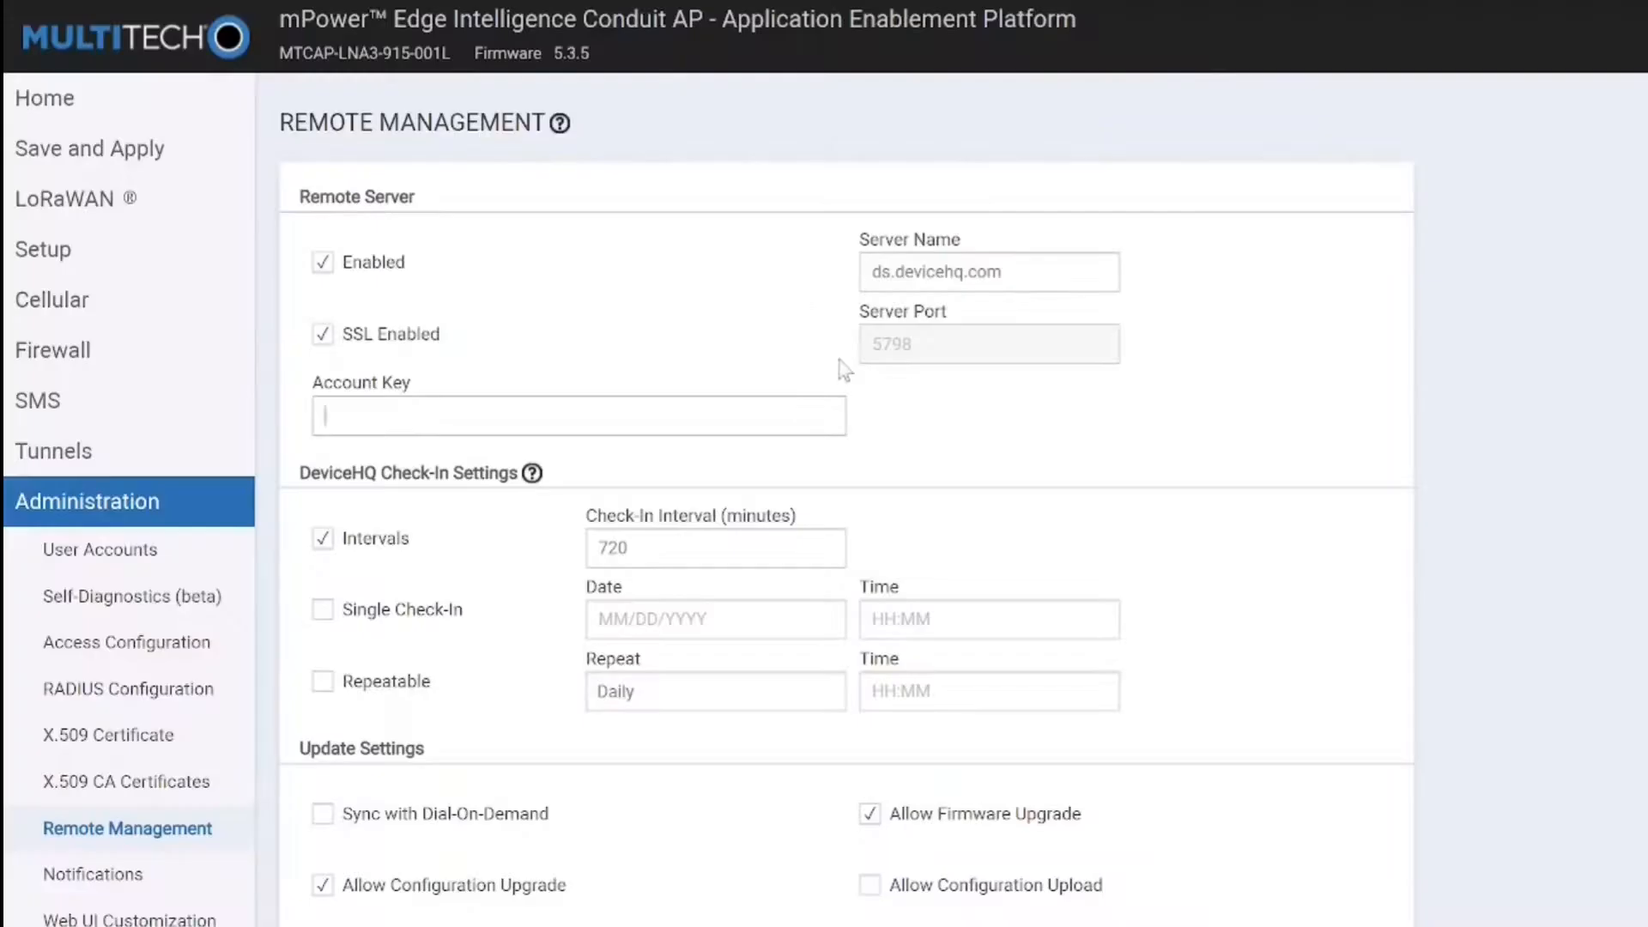
{"action": "left_click", "coordinate": [661, 420]}
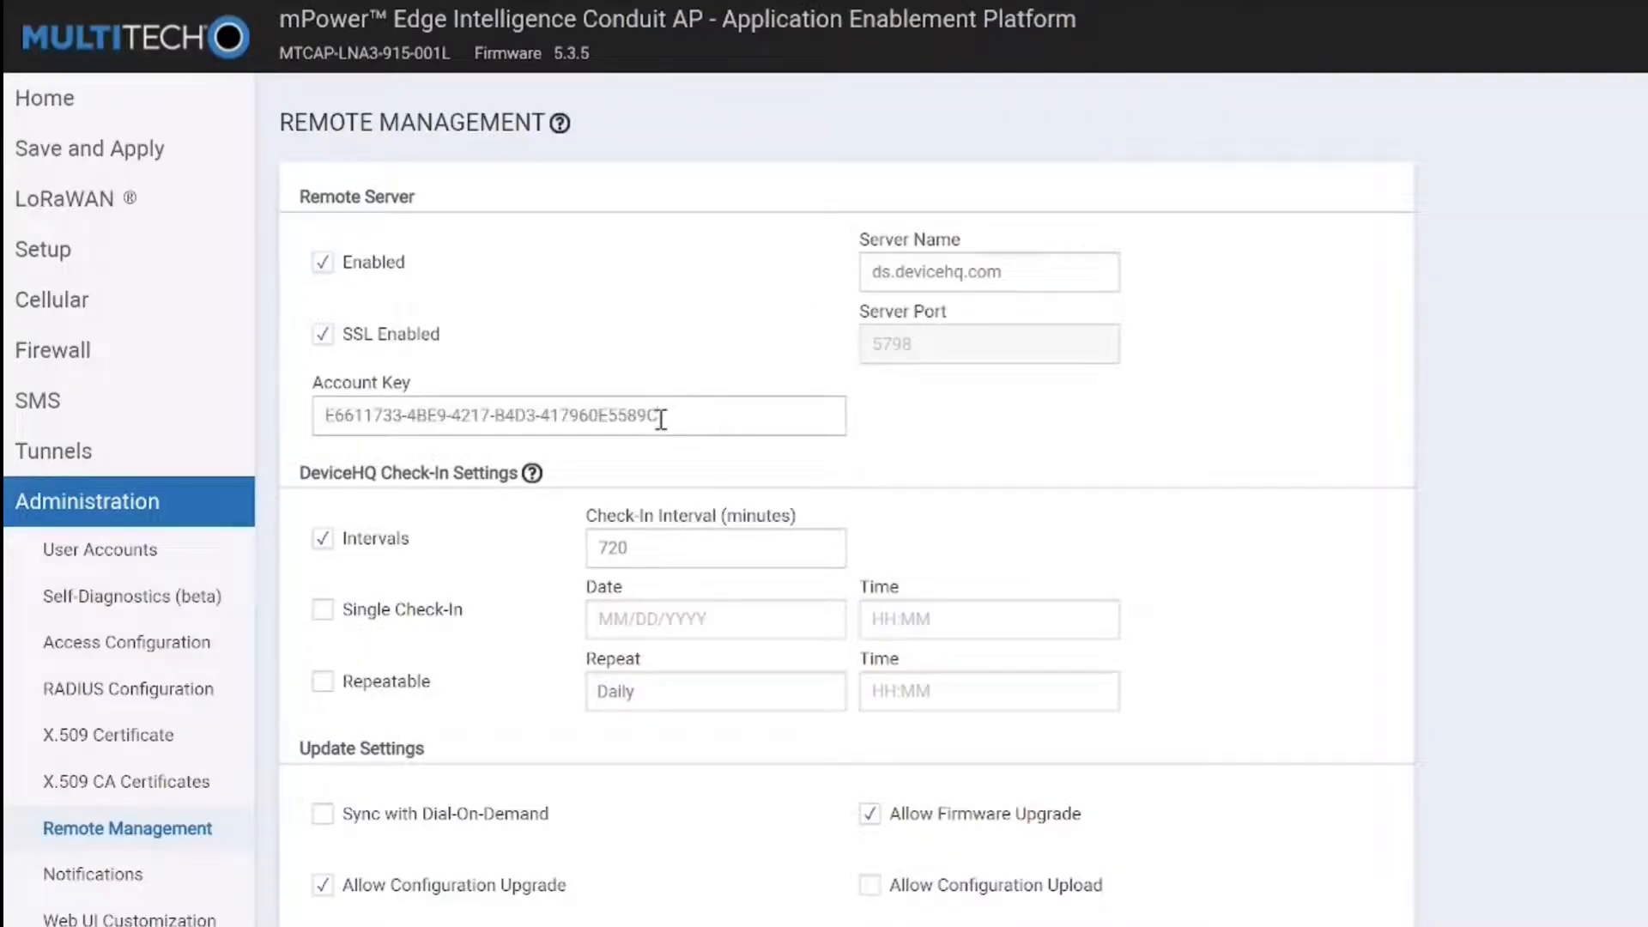
Submit the remote management settings, then save and apply the configuration.
{"action": "scroll", "coordinate": [683, 410], "scroll_direction": "down", "scroll_amount": 2}
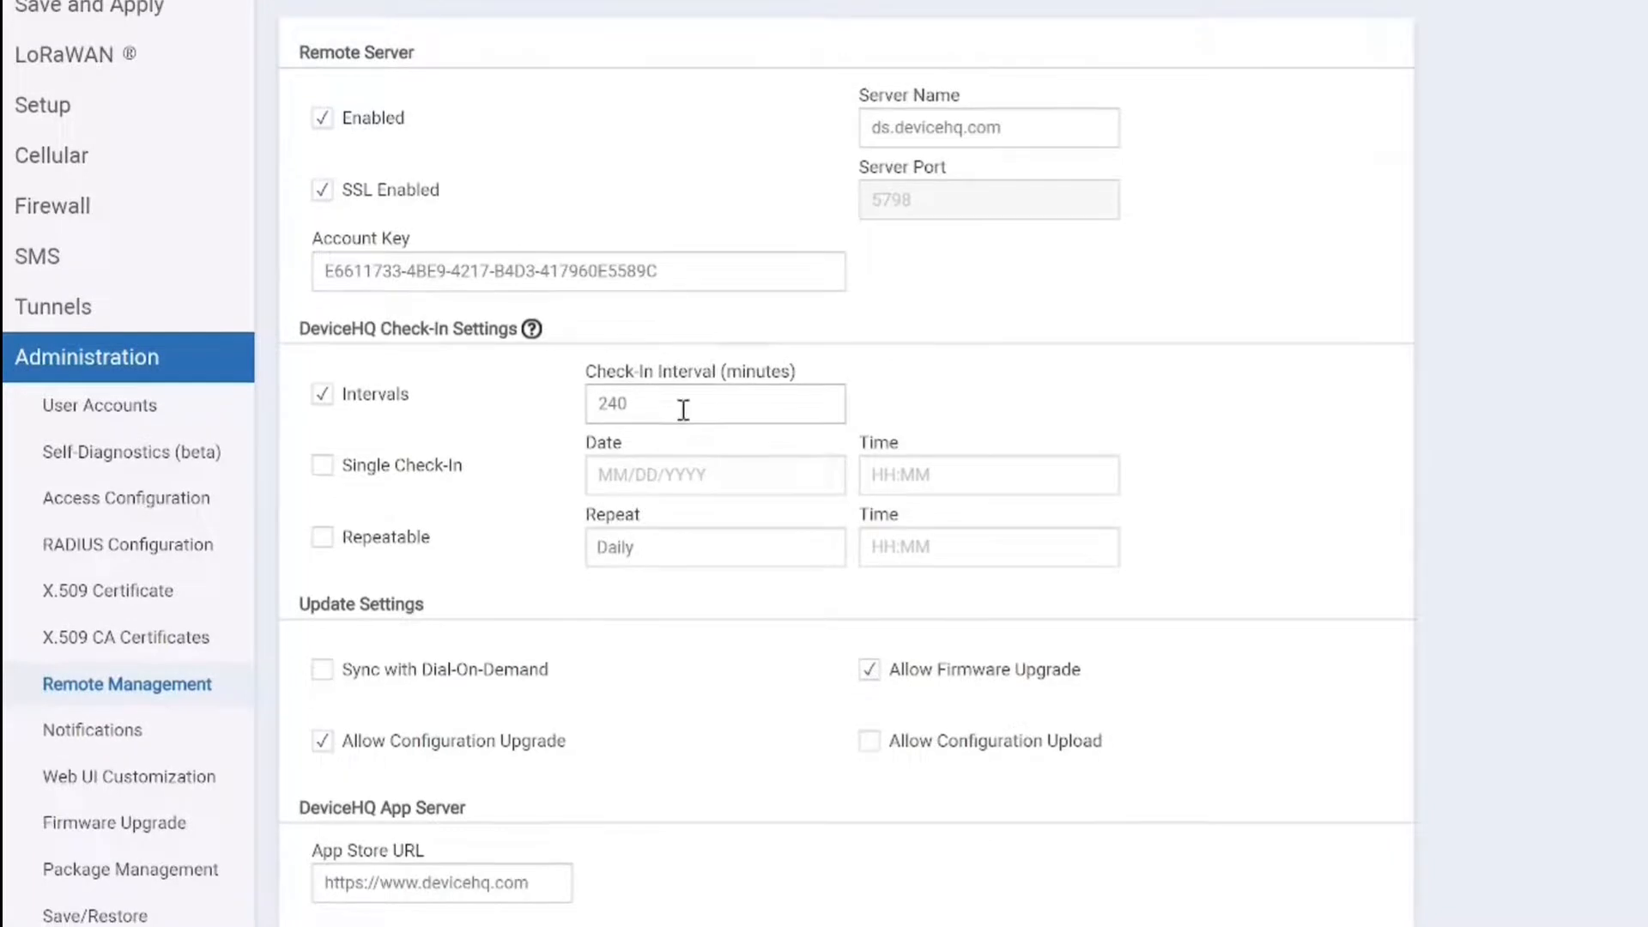
{"action": "scroll", "coordinate": [683, 410], "scroll_direction": "down", "scroll_amount": 3}
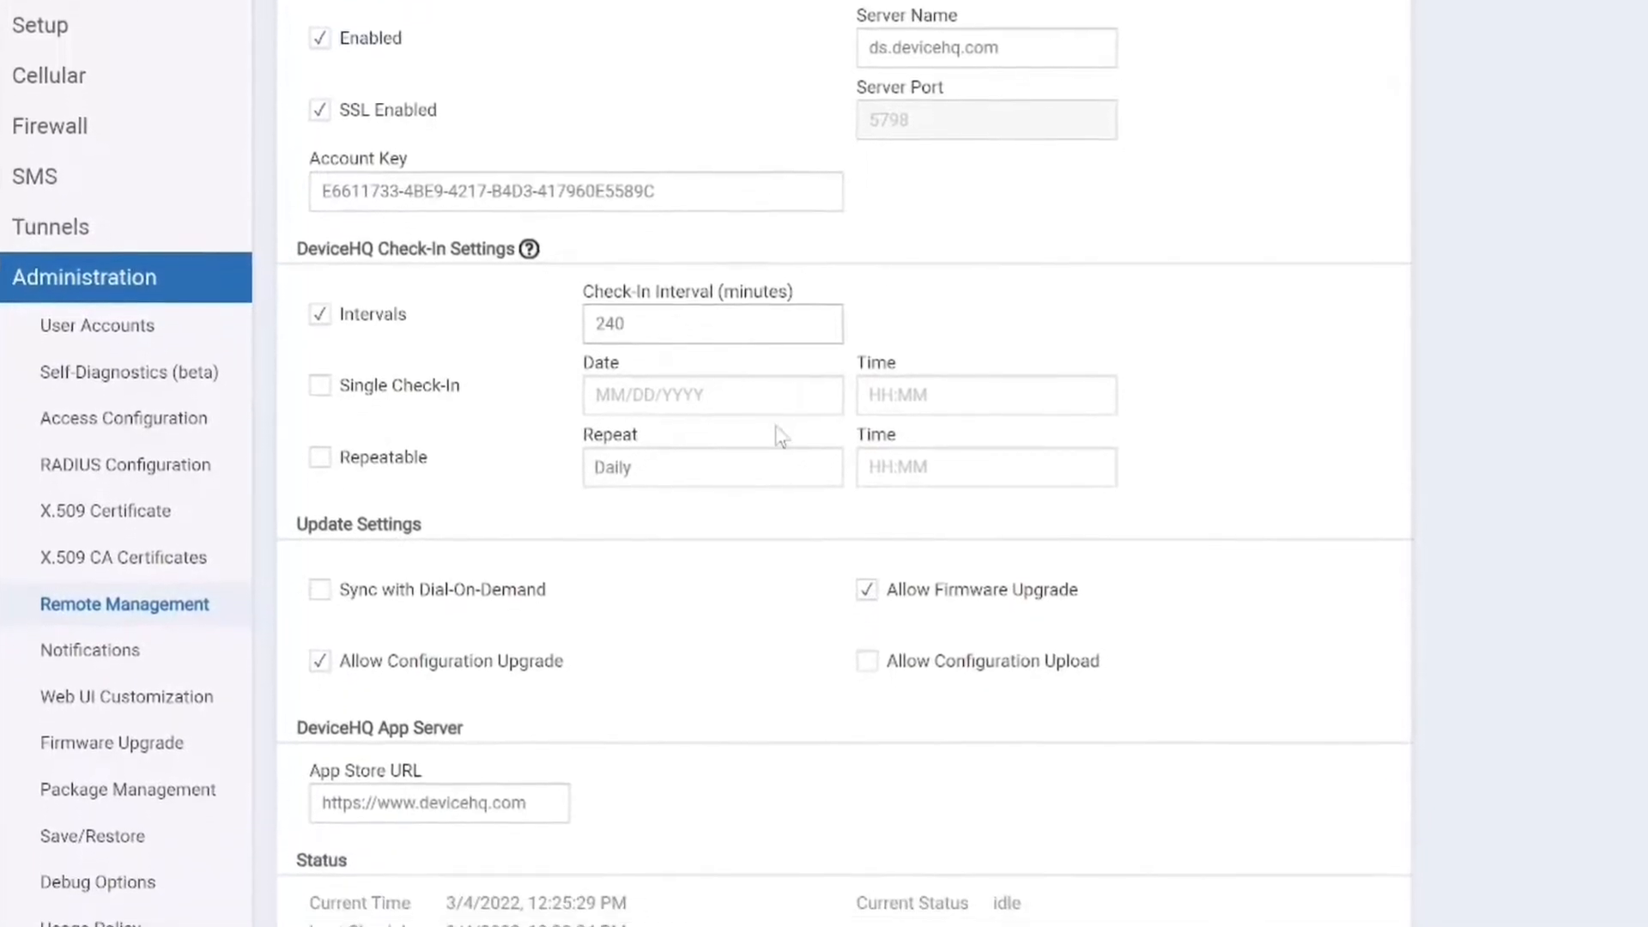
{"action": "left_click", "coordinate": [334, 841]}
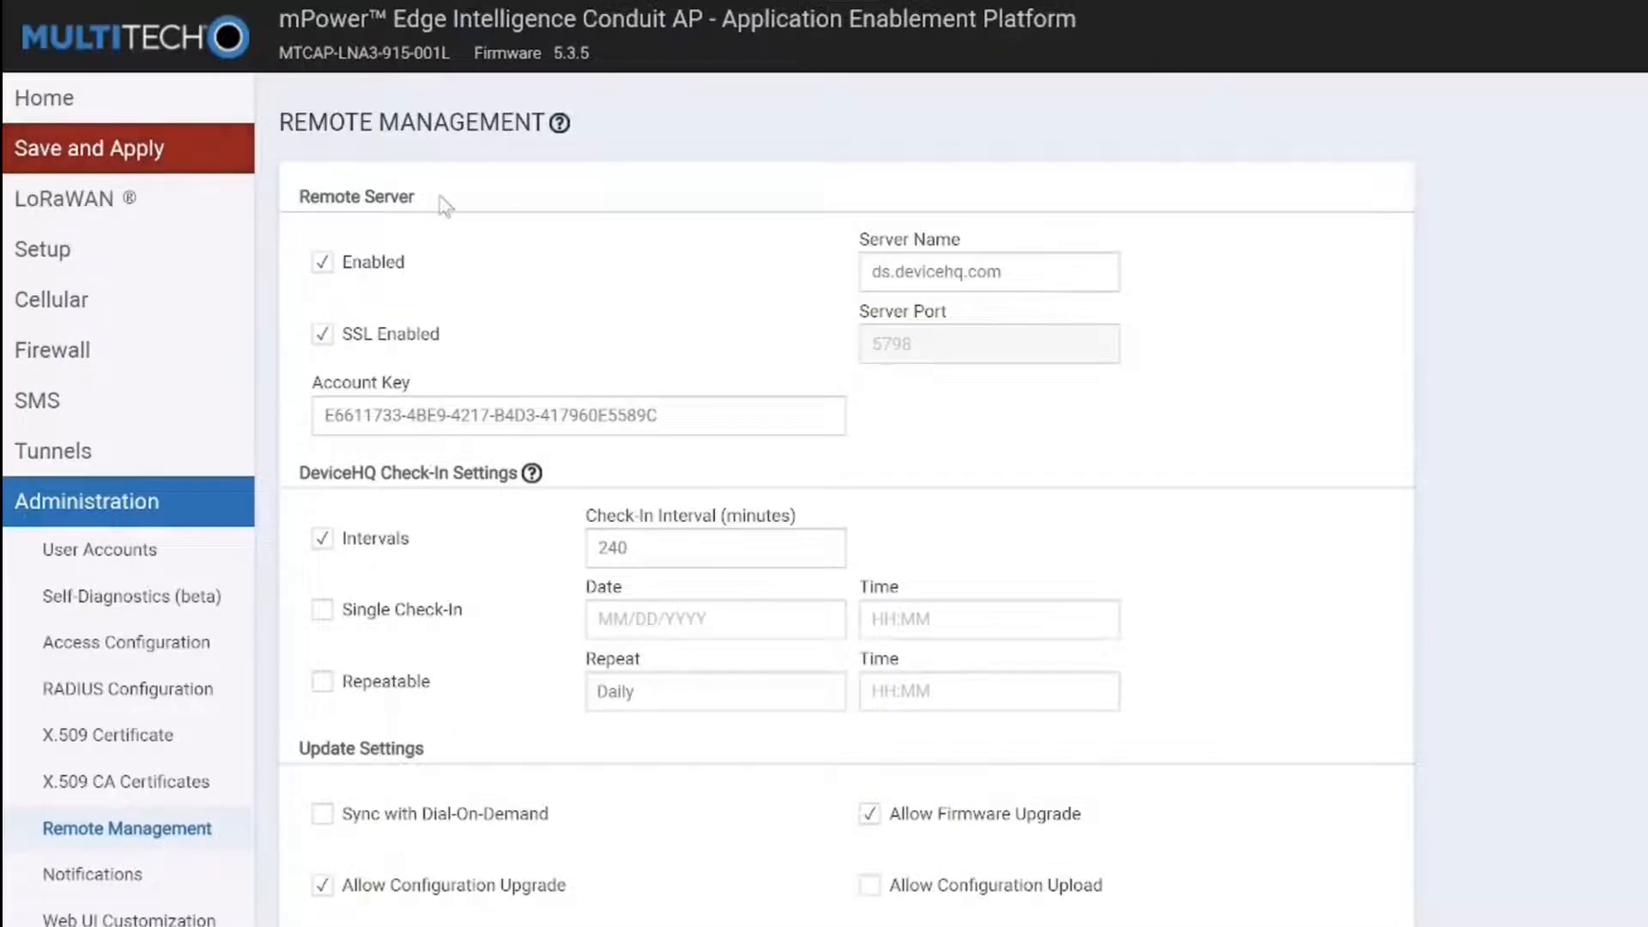
{"action": "left_click", "coordinate": [184, 146]}
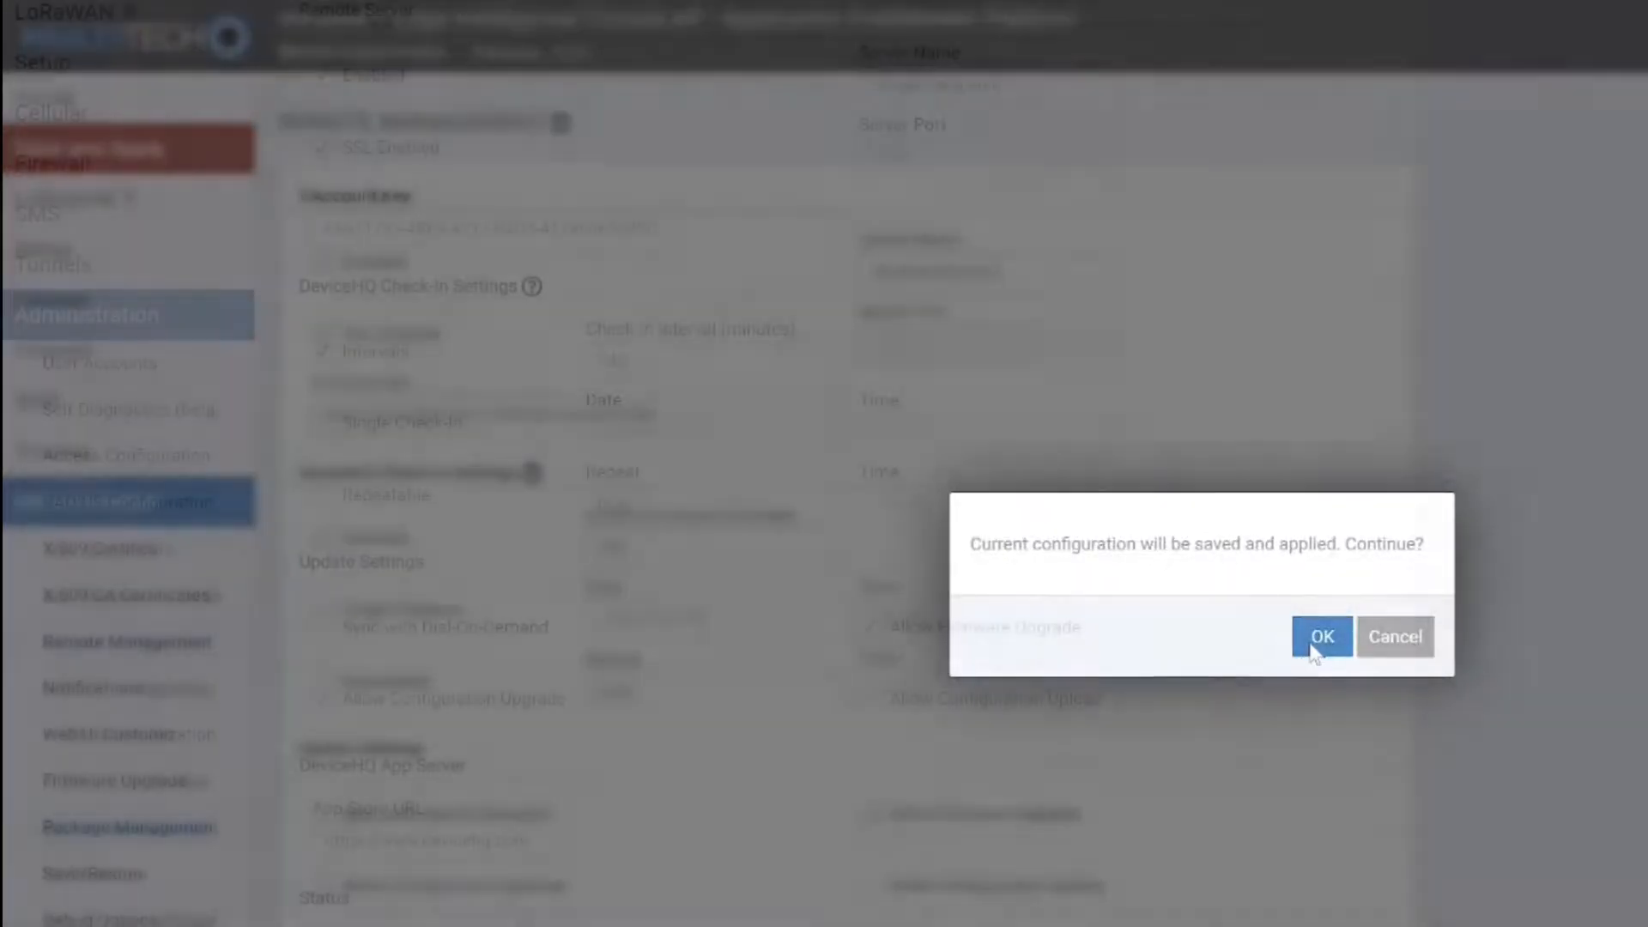
{"action": "left_click", "coordinate": [1312, 642]}
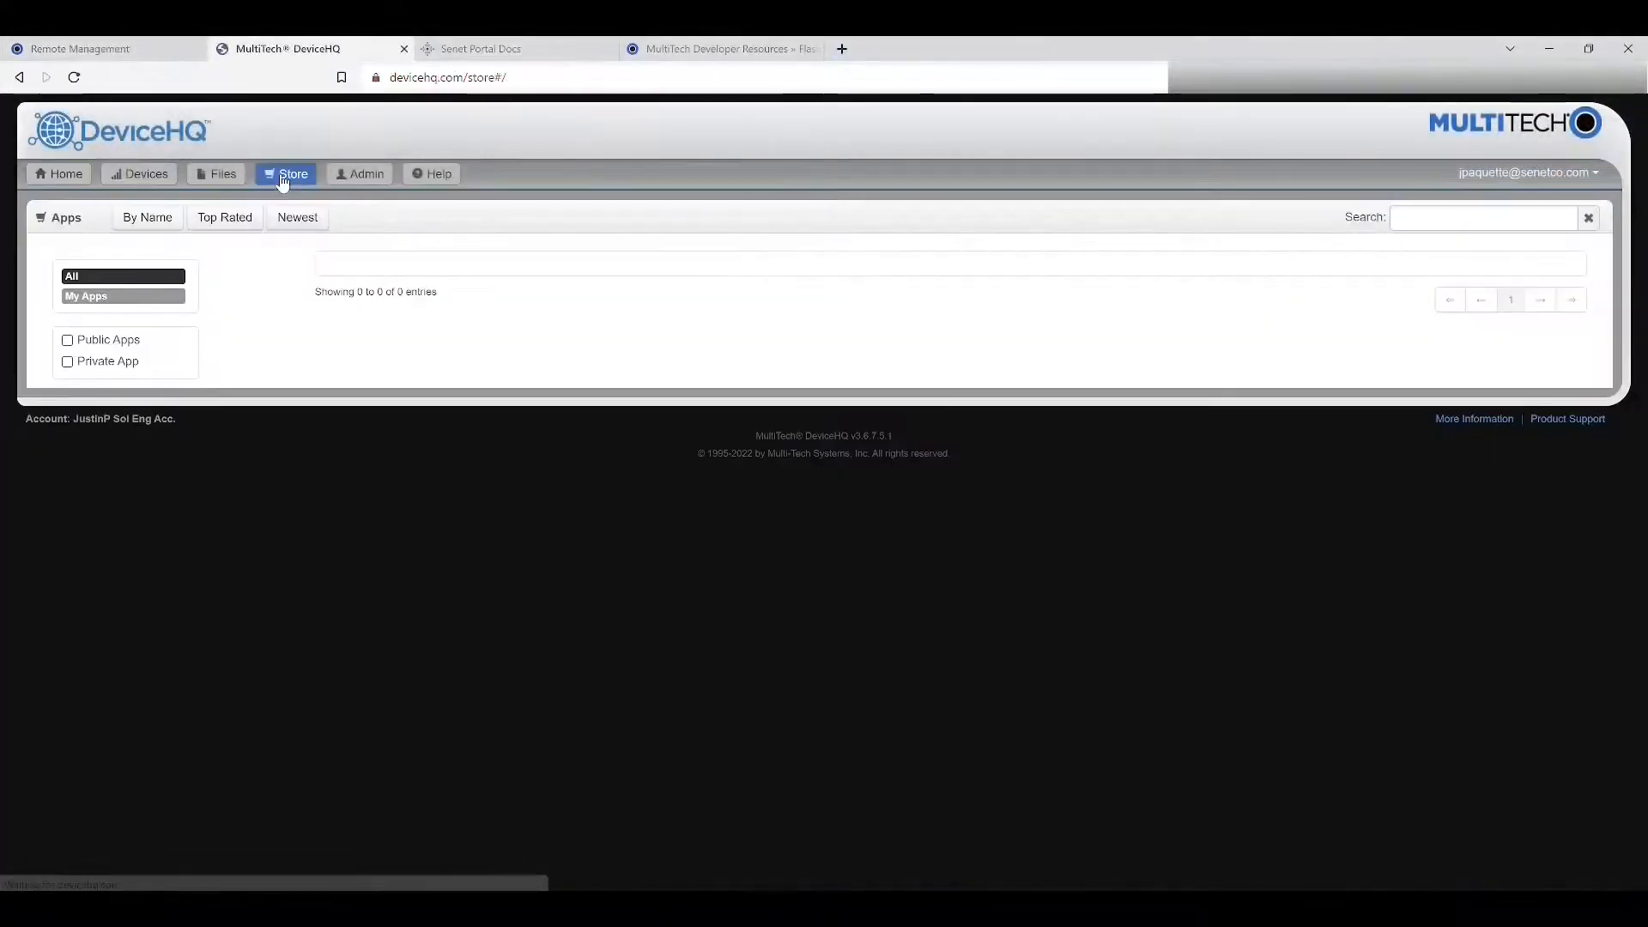
Find the public SenetPktFwd app by searching 'Senet', add it to My Apps and accept the licence.
{"action": "left_click", "coordinate": [68, 343]}
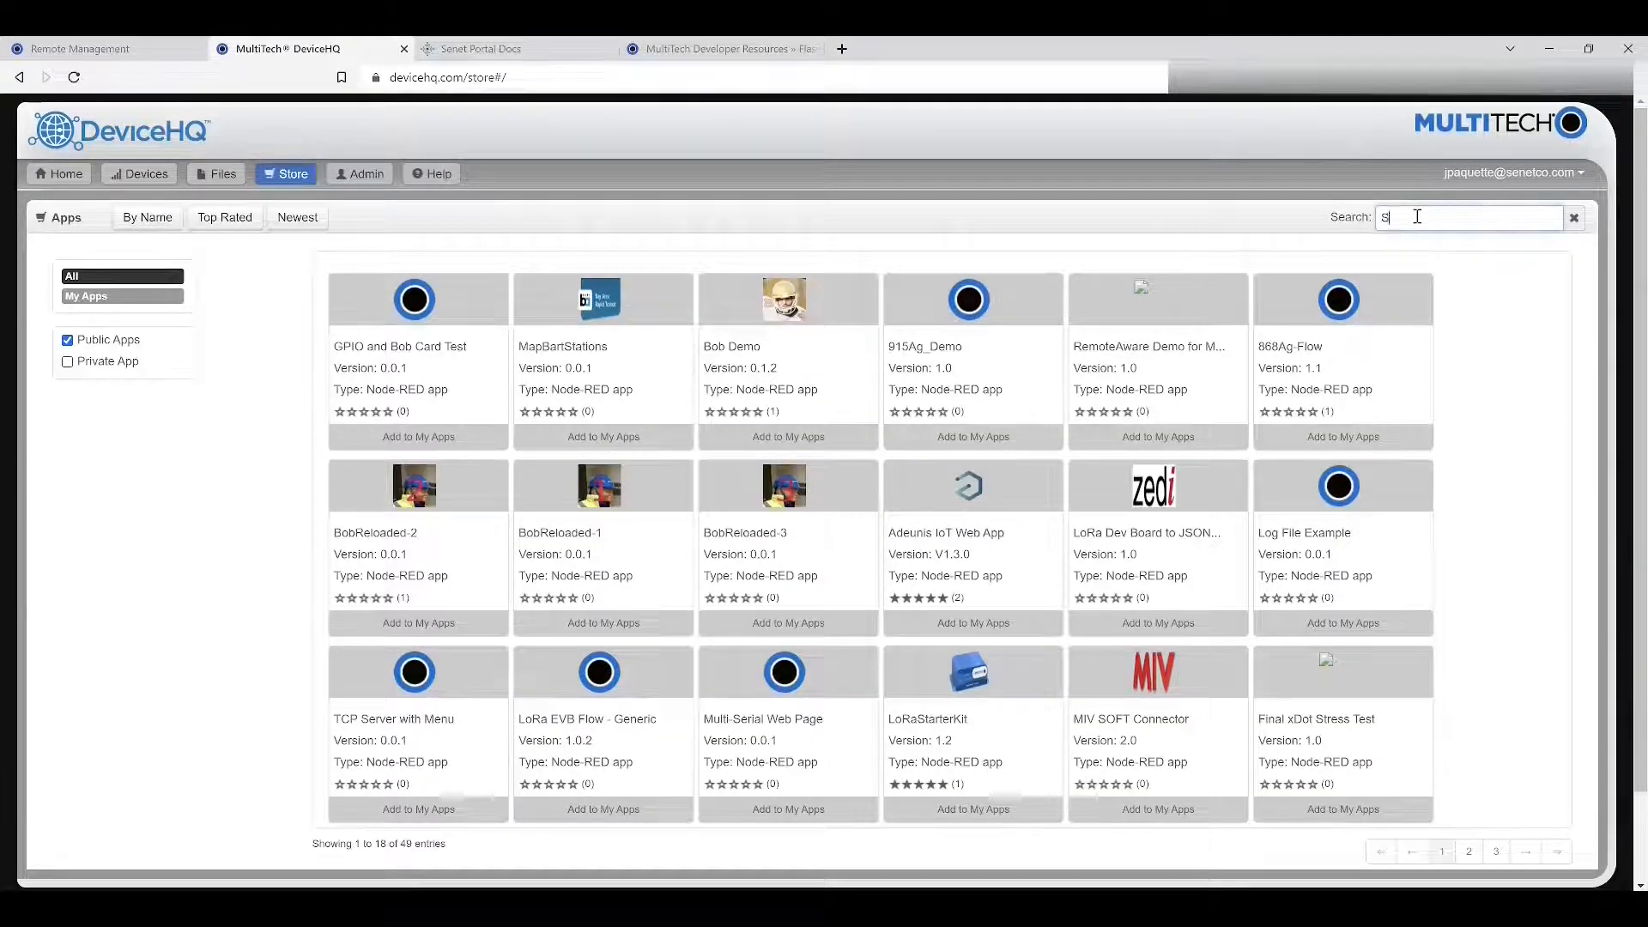
{"action": "type", "text": "Senet"}
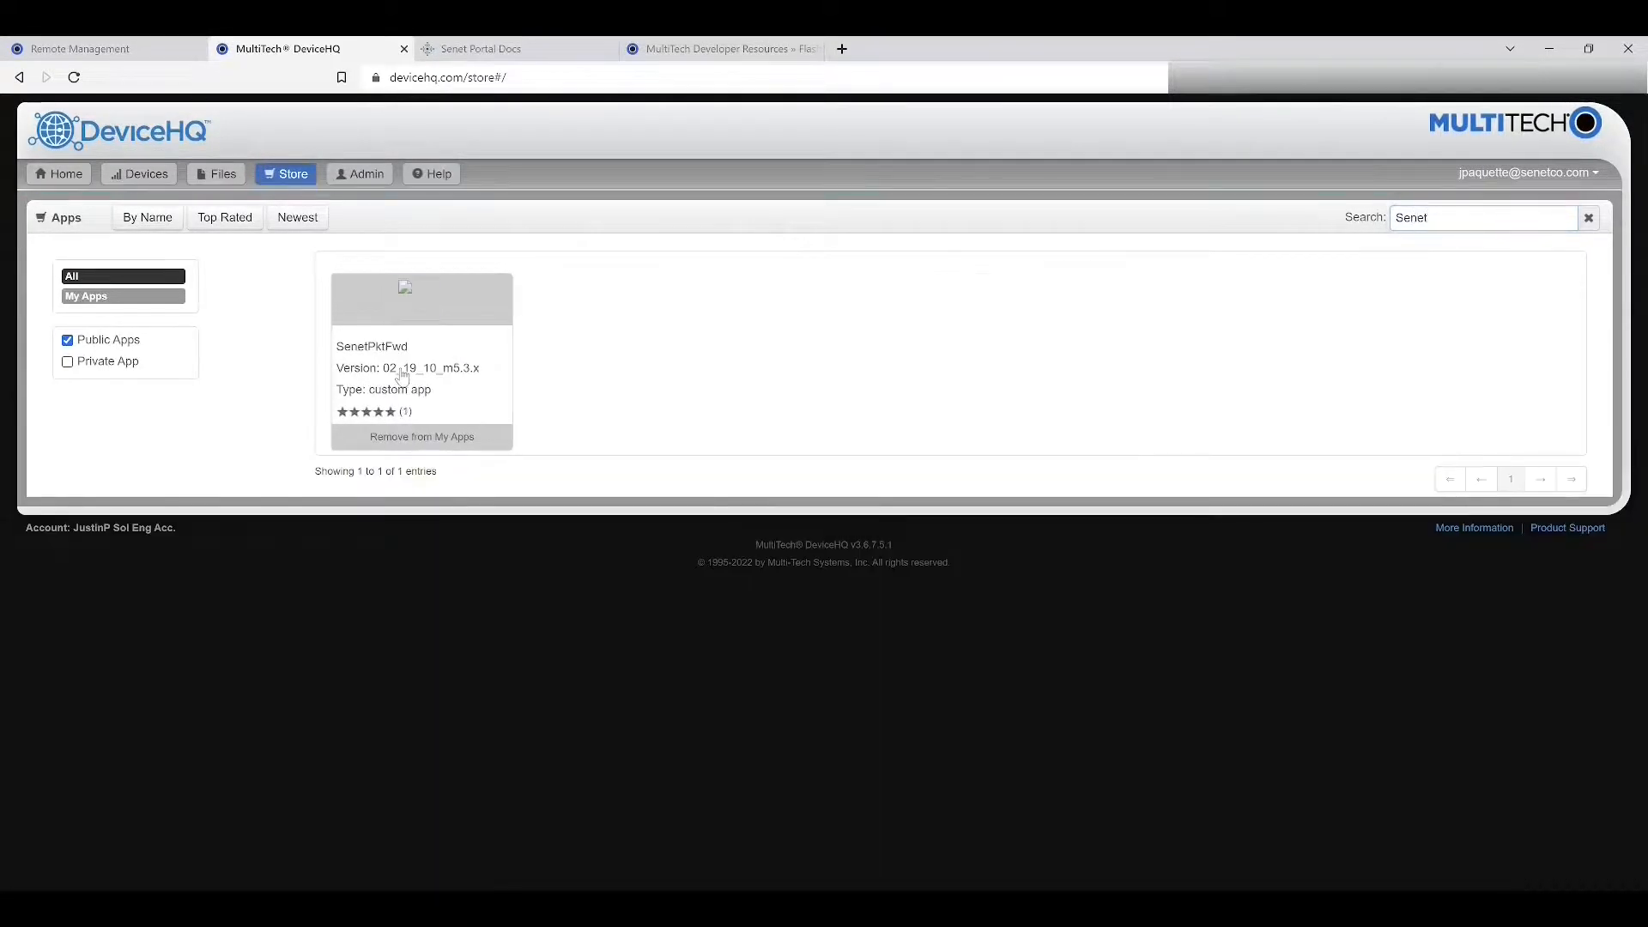
{"action": "left_click", "coordinate": [422, 437]}
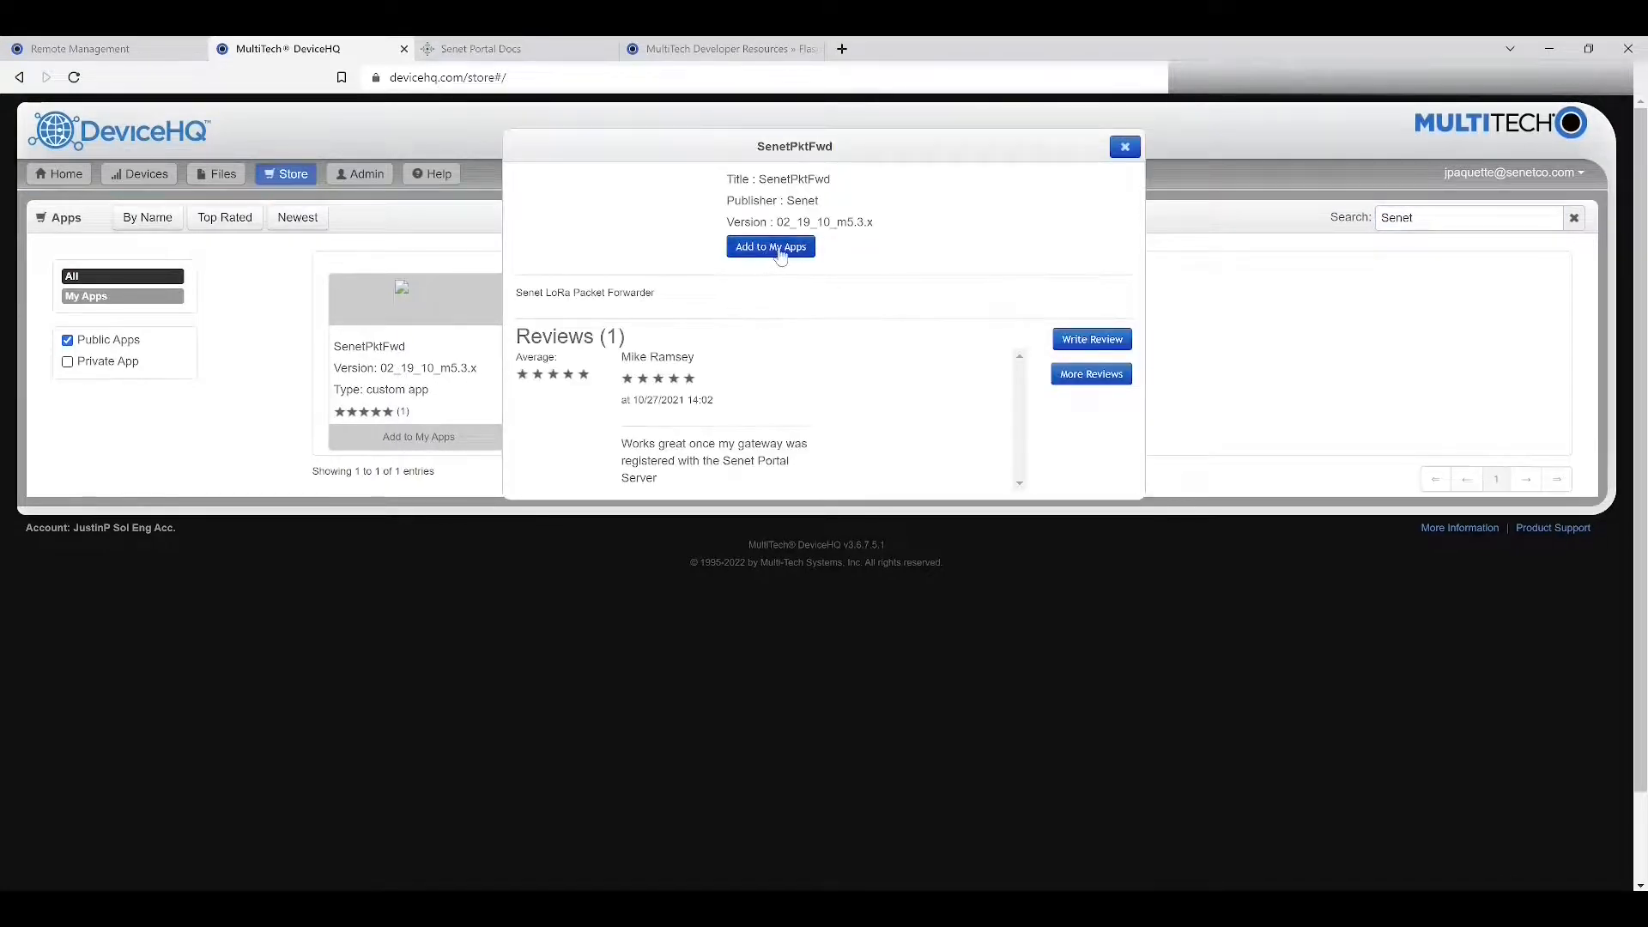
{"action": "left_click", "coordinate": [780, 250]}
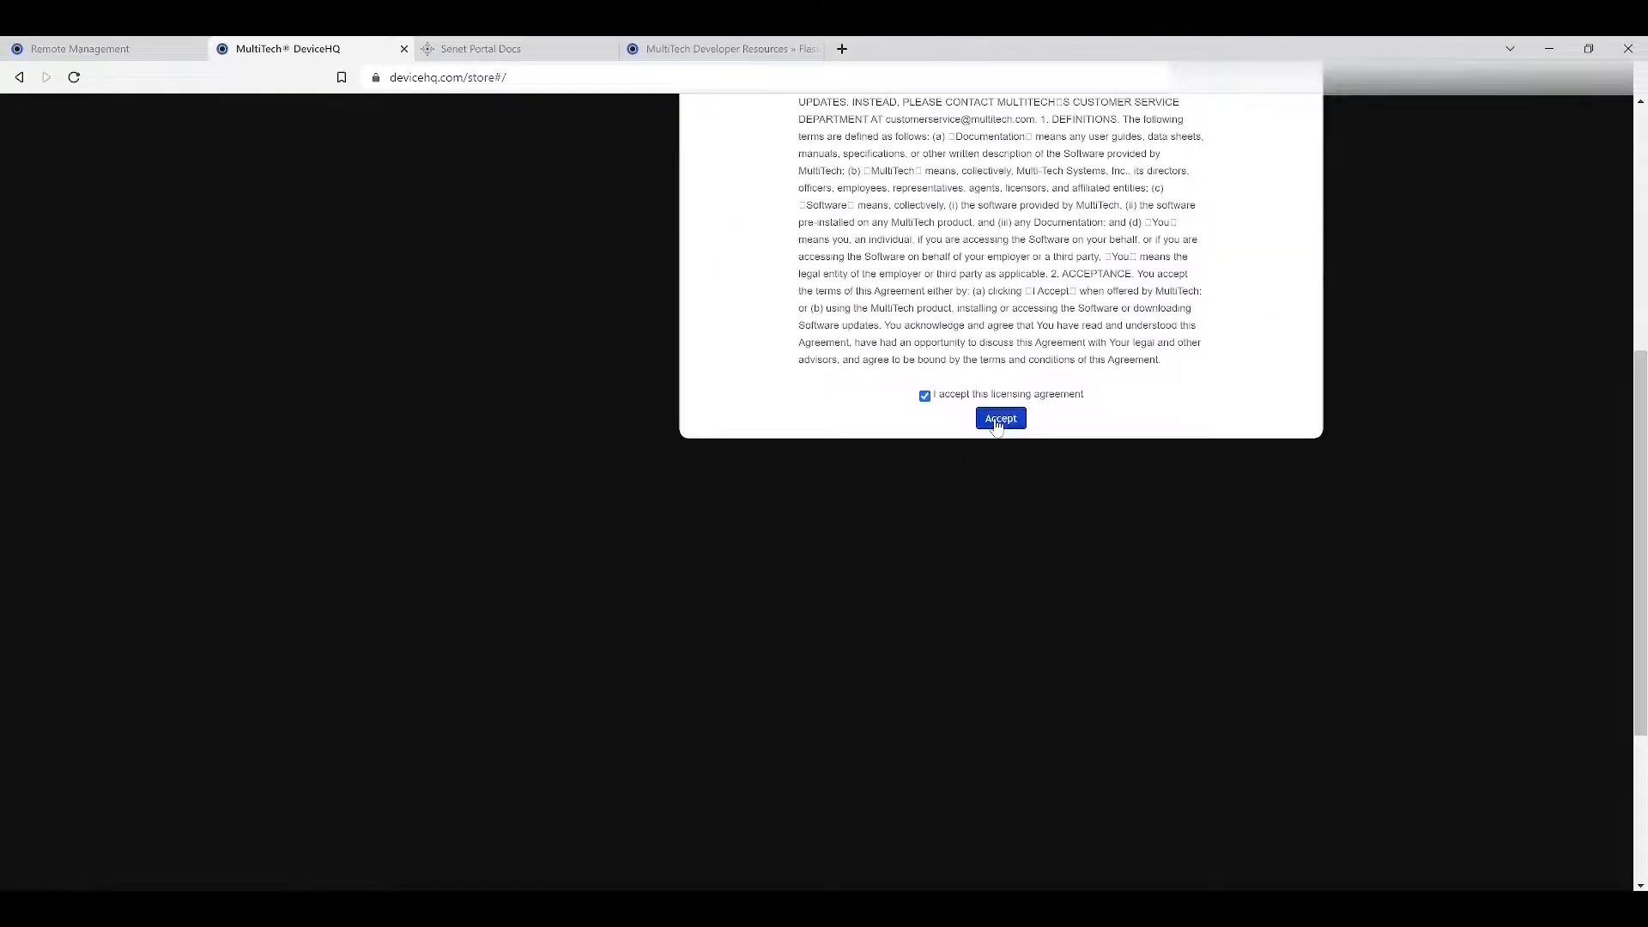
{"action": "left_click", "coordinate": [996, 420]}
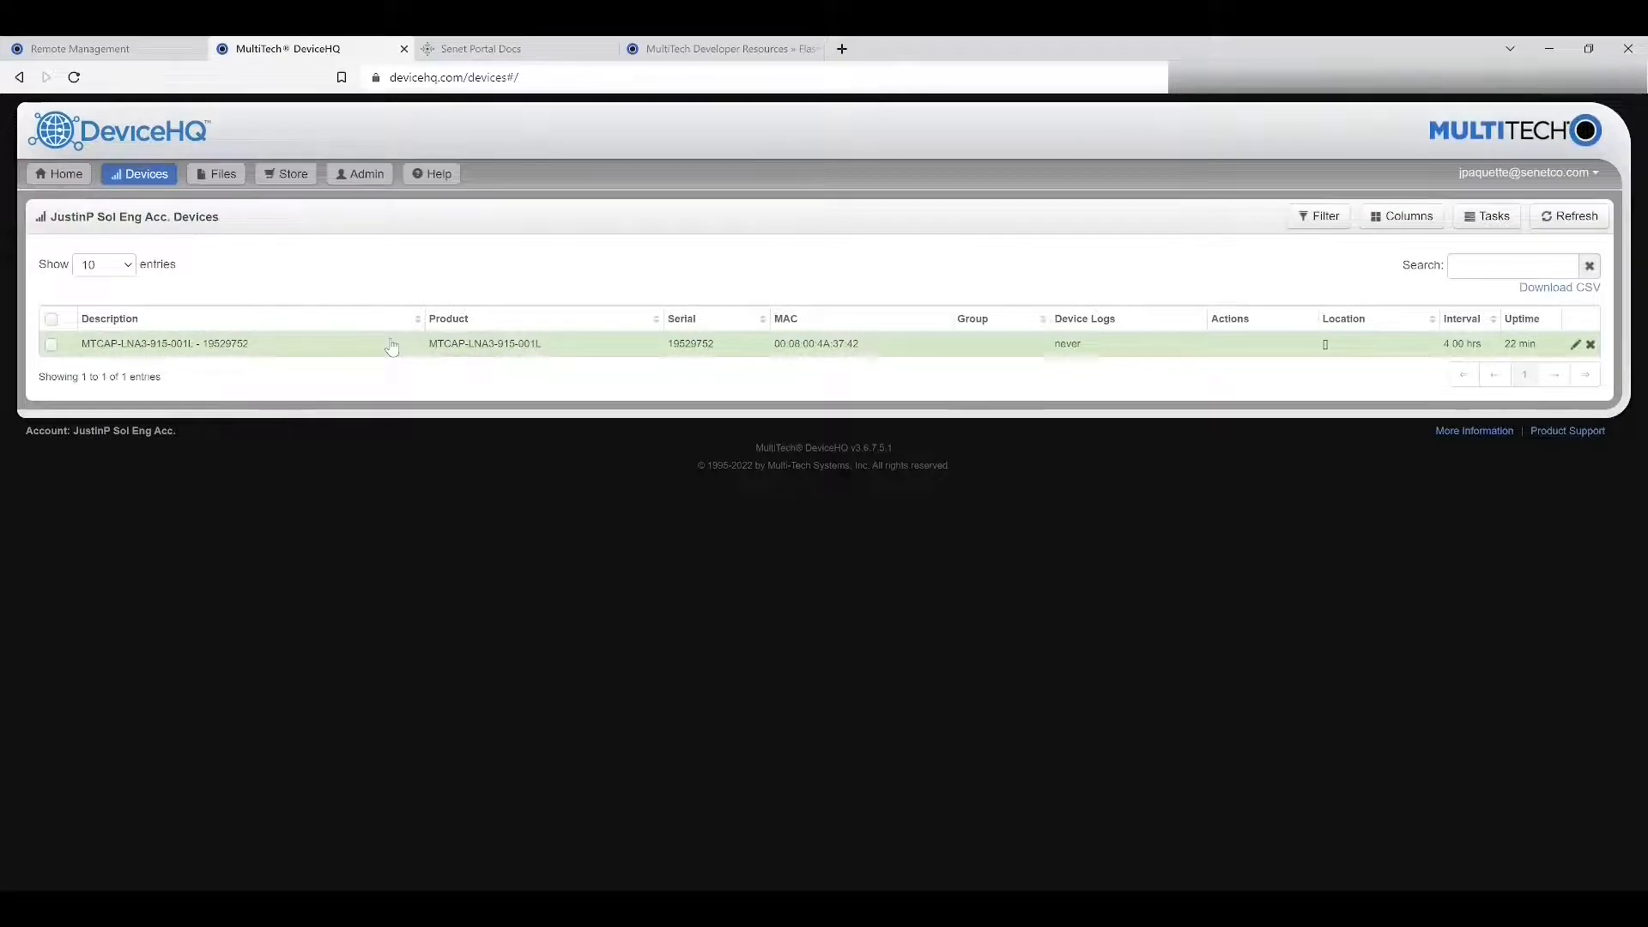
Schedule installation of SenetPktFwd m5.3.x on the MTCAP-LNA3-915-001L gateway.
{"action": "left_click", "coordinate": [391, 344]}
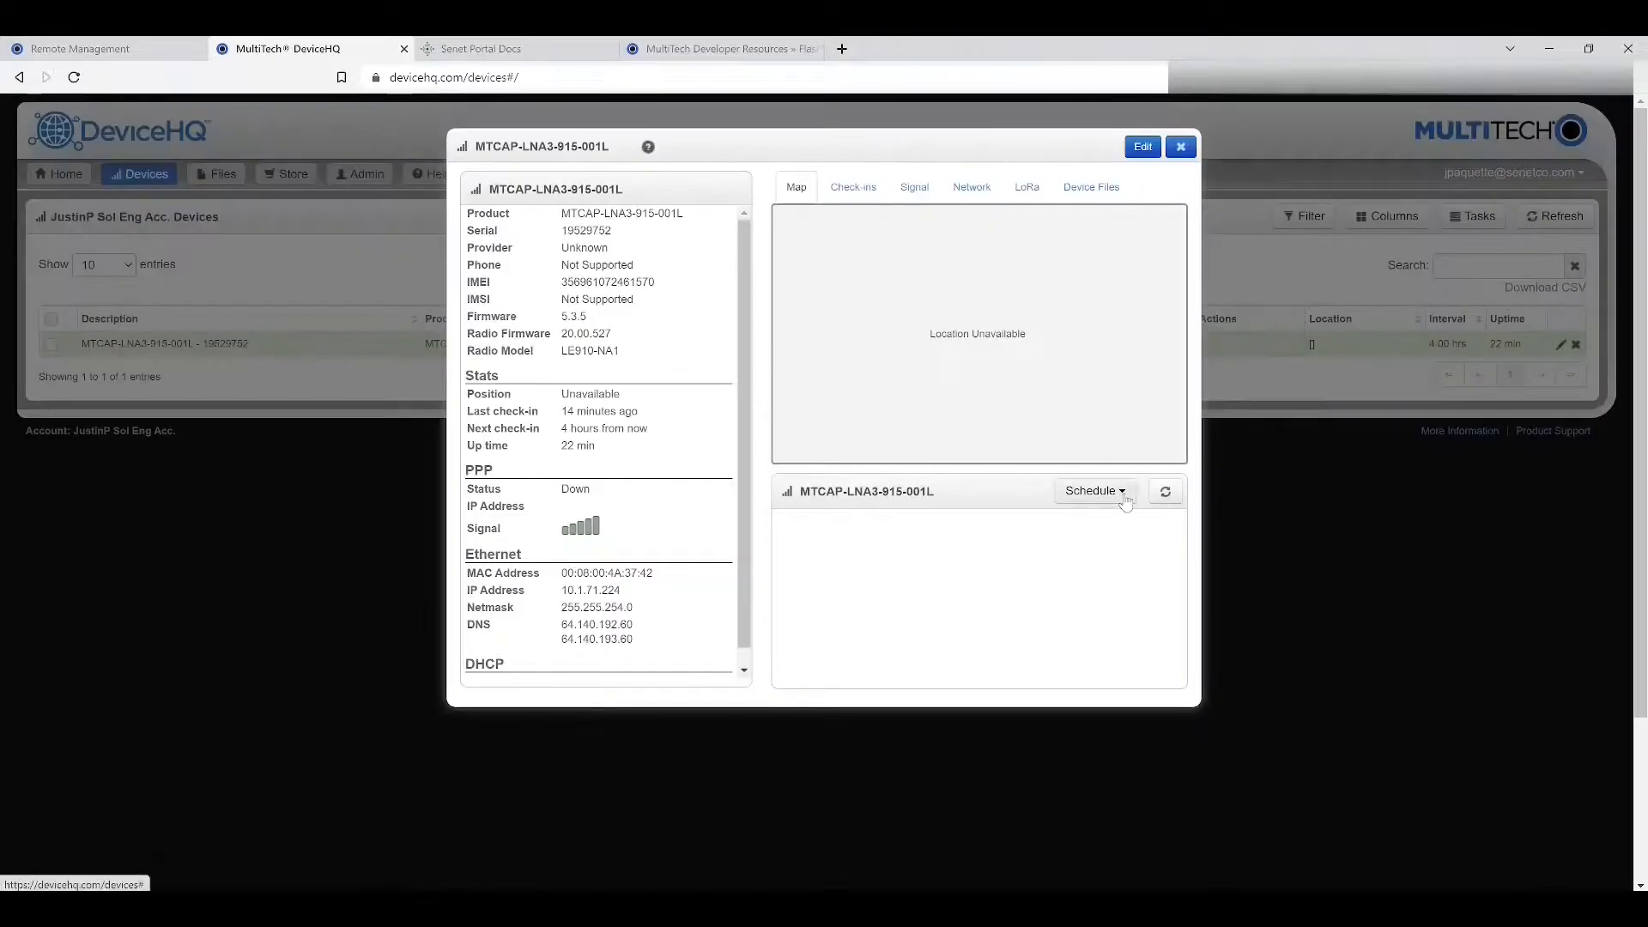
{"action": "left_click", "coordinate": [1124, 493]}
{"action": "mouse_move", "coordinate": [1150, 640]}
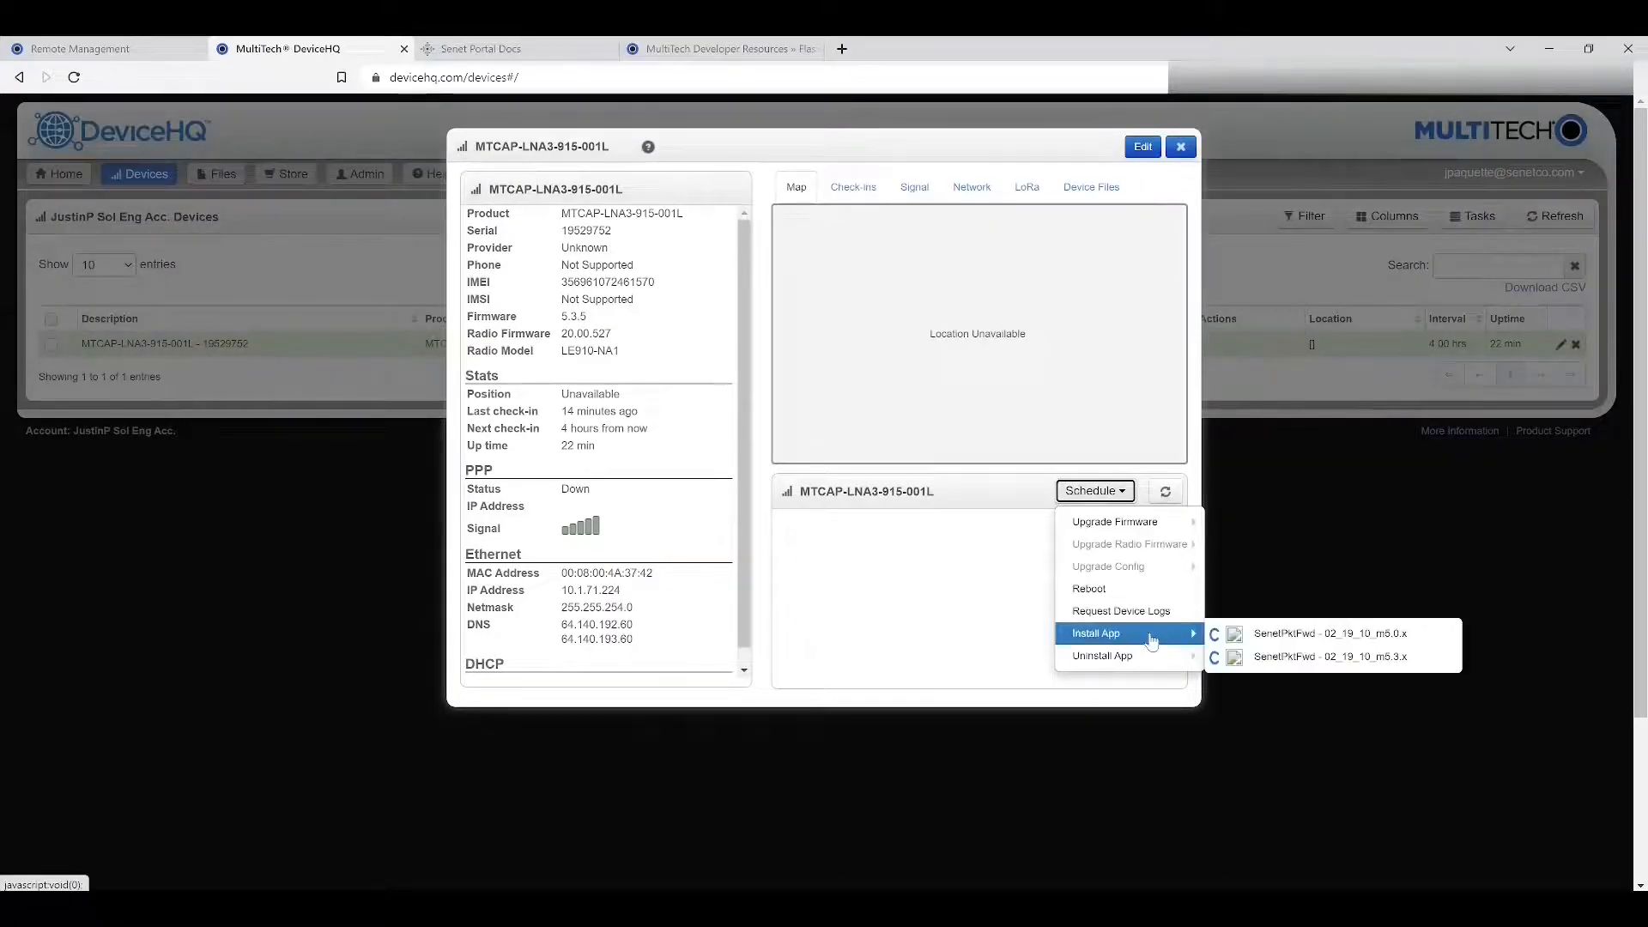
{"action": "left_click", "coordinate": [1273, 658]}
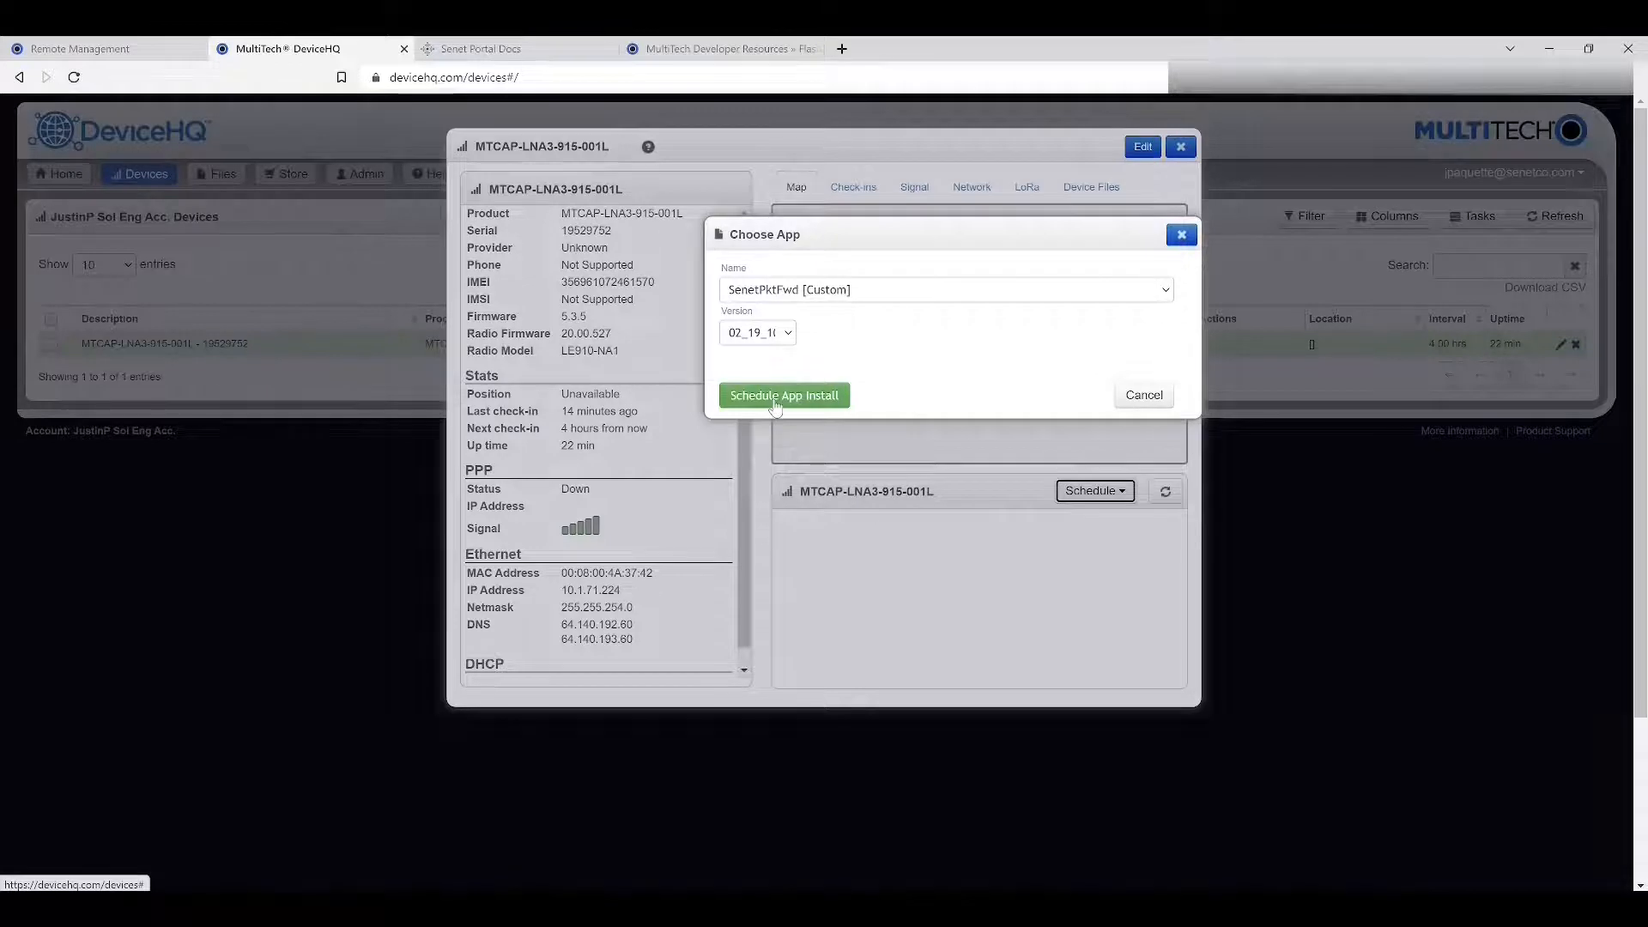
{"action": "left_click", "coordinate": [775, 397]}
{"action": "left_click", "coordinate": [1114, 491]}
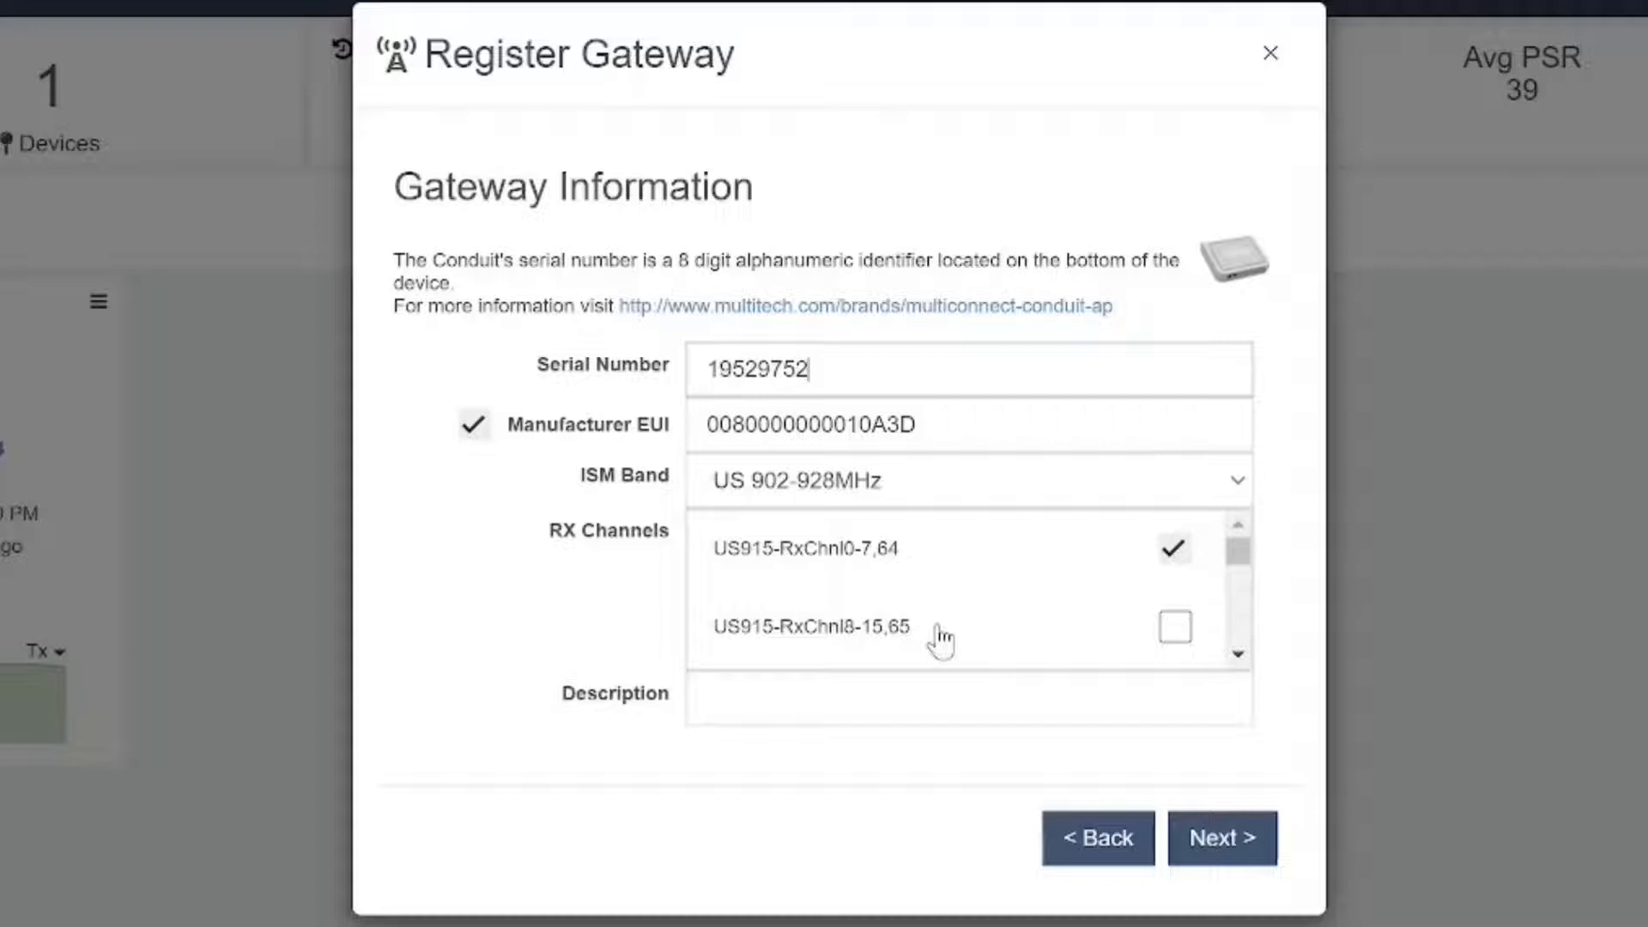
Enter 'example description', then set antenna type Internal Omni and network connection Ethernet.
{"action": "type", "text": "example description"}
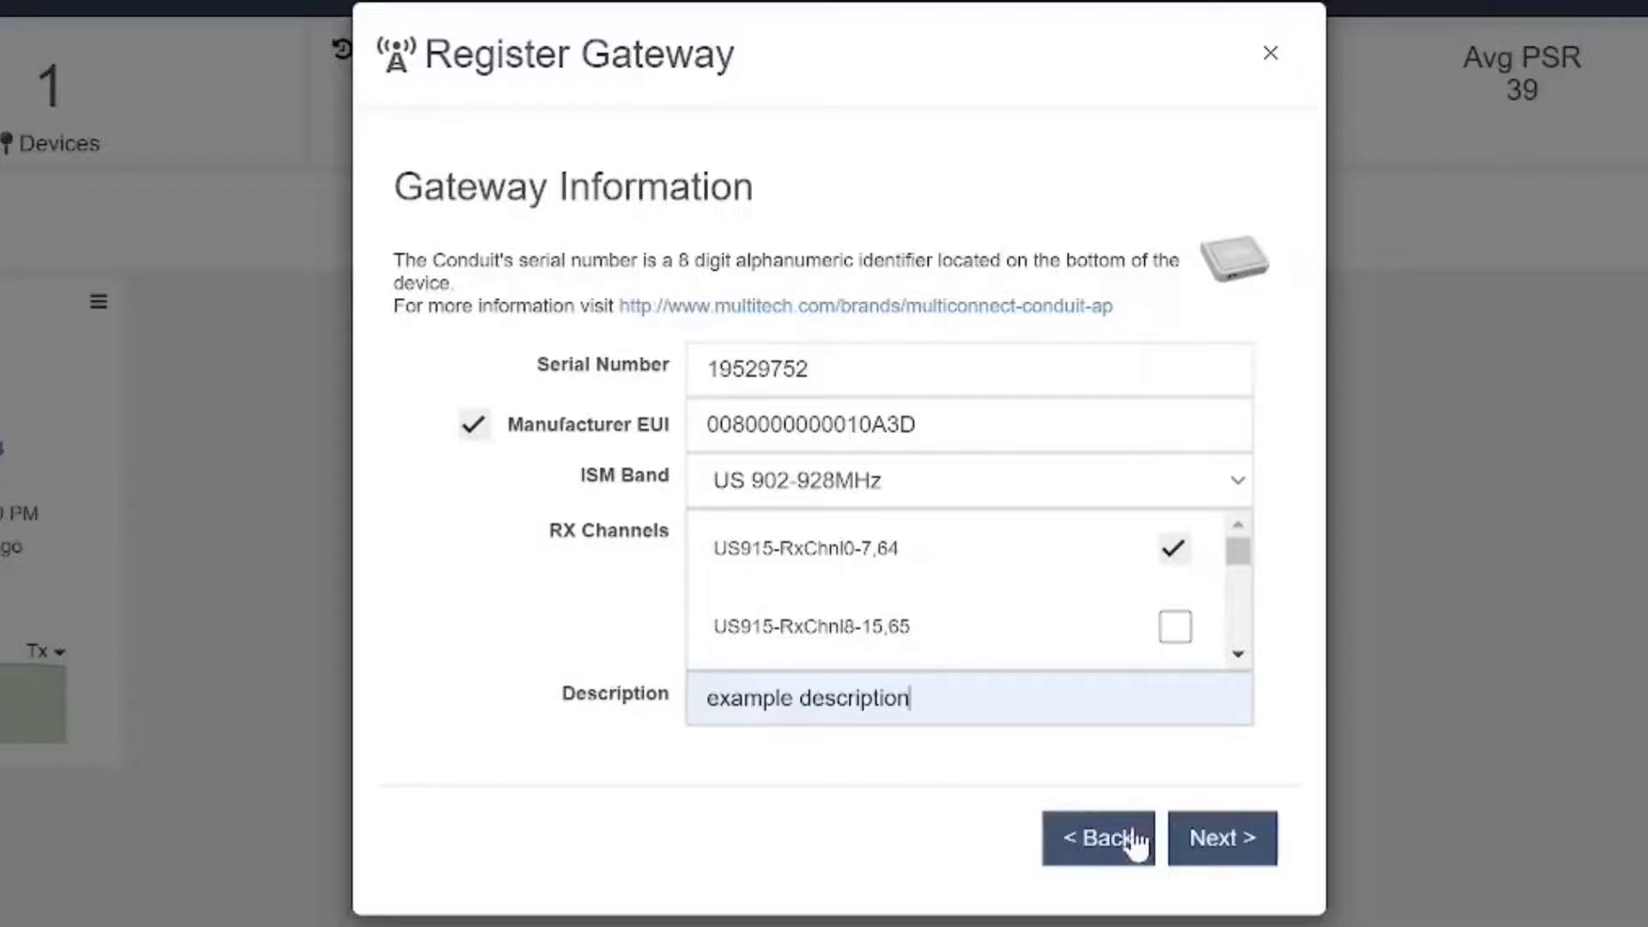
{"action": "left_click", "coordinate": [1217, 854]}
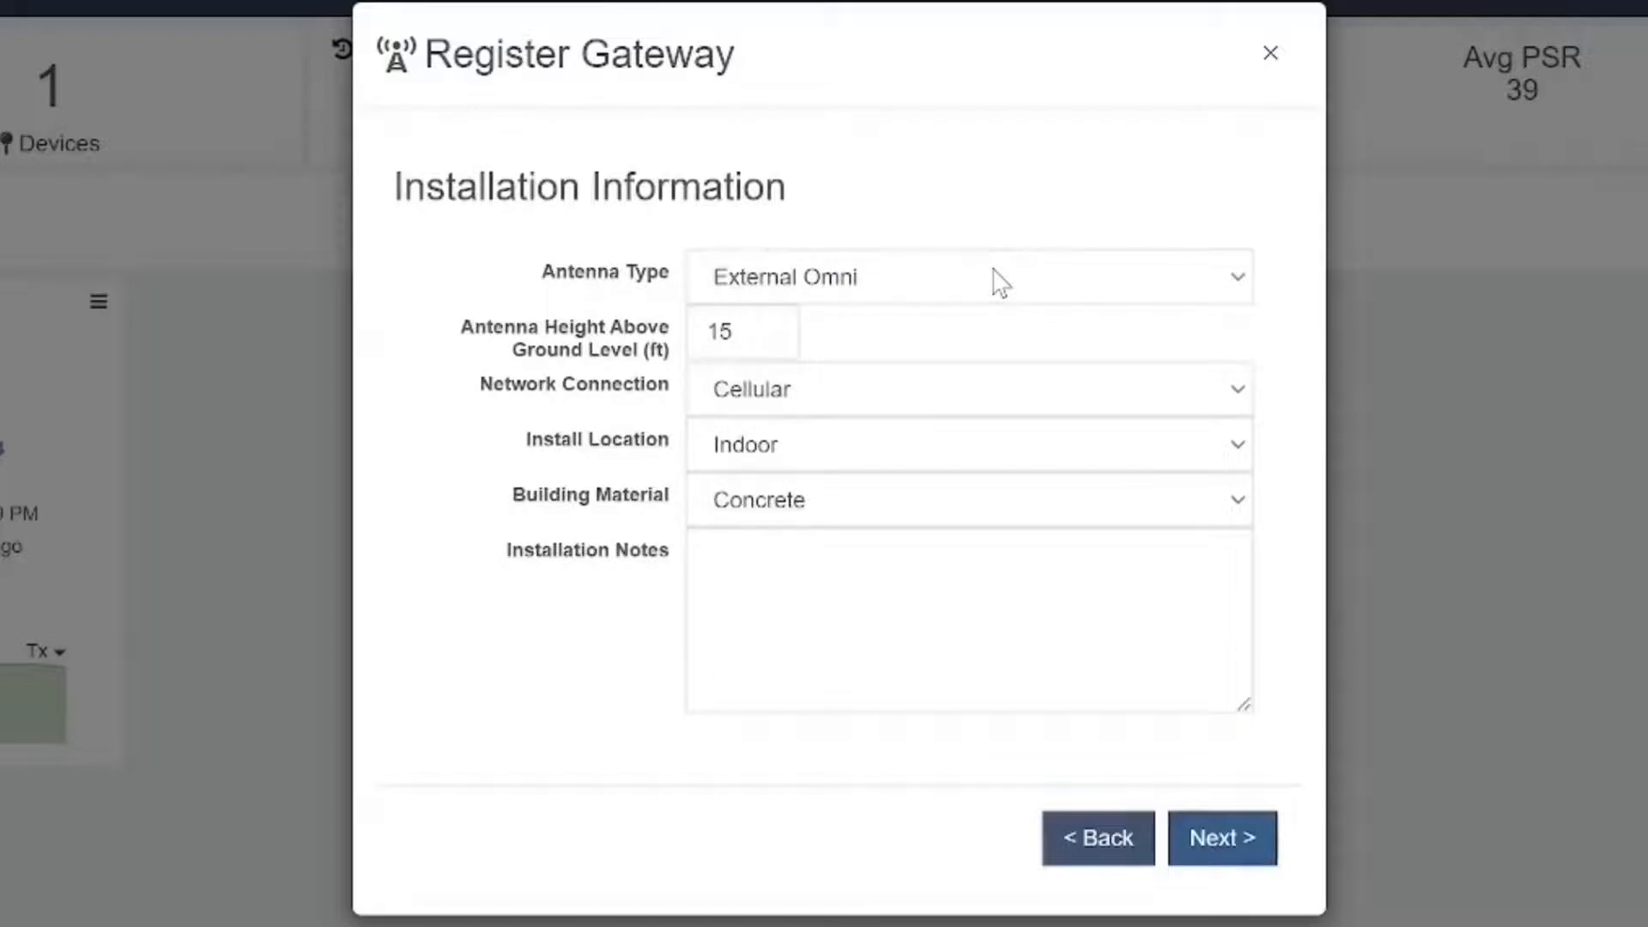
{"action": "left_click", "coordinate": [1001, 284]}
{"action": "left_click", "coordinate": [923, 345]}
{"action": "left_click", "coordinate": [892, 397]}
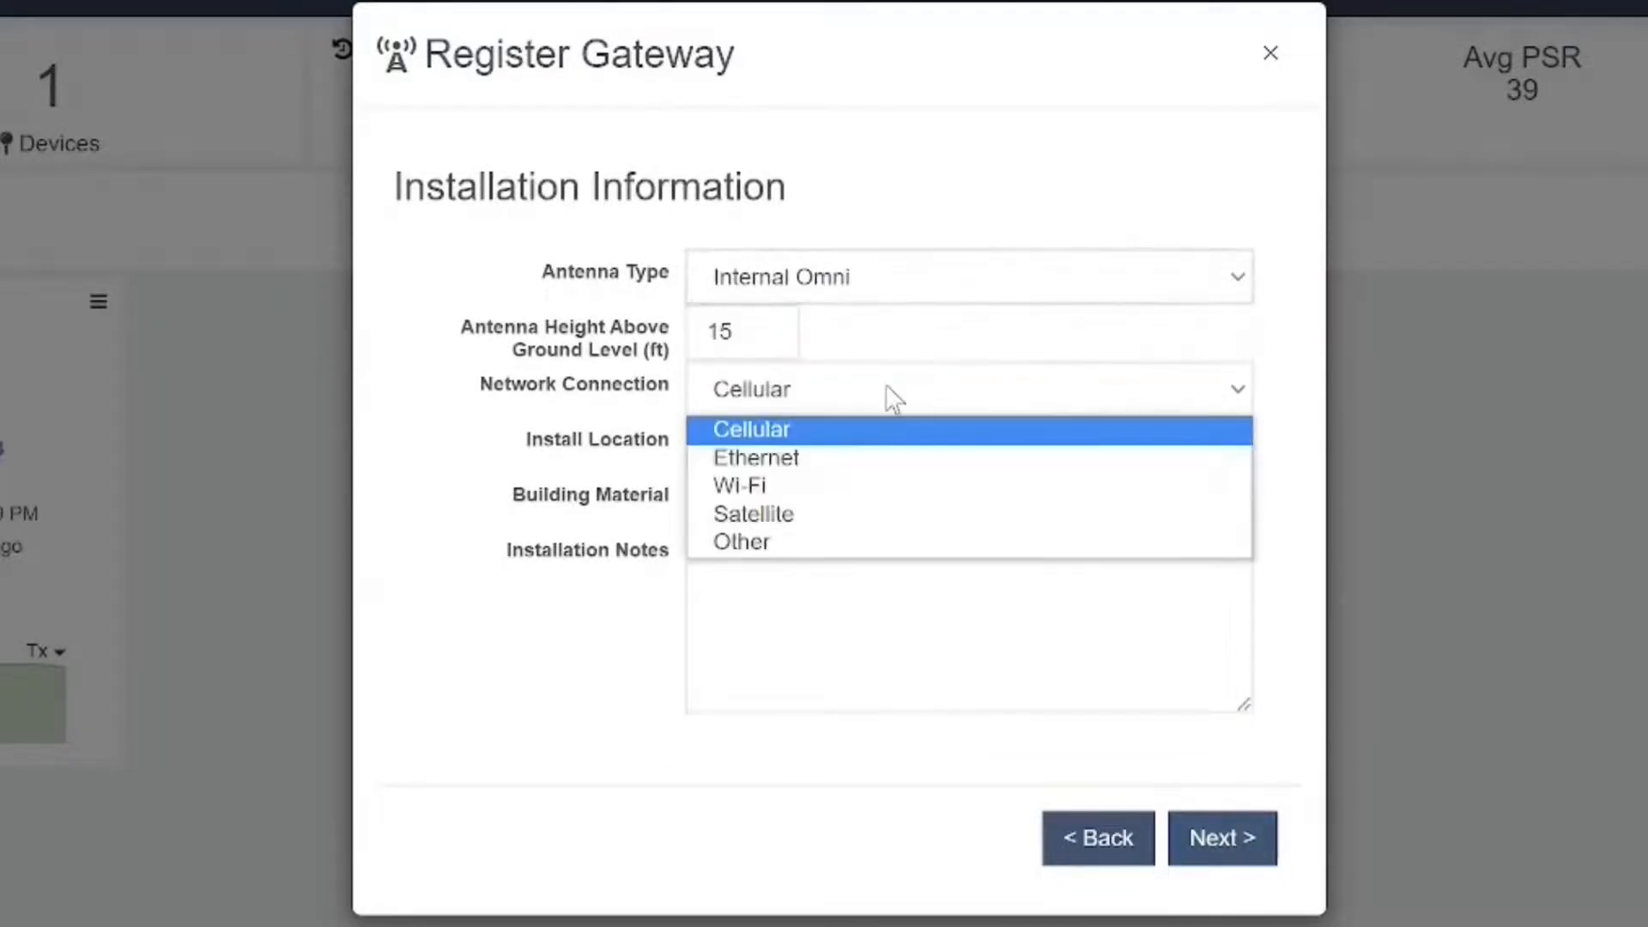
{"action": "left_click", "coordinate": [811, 462]}
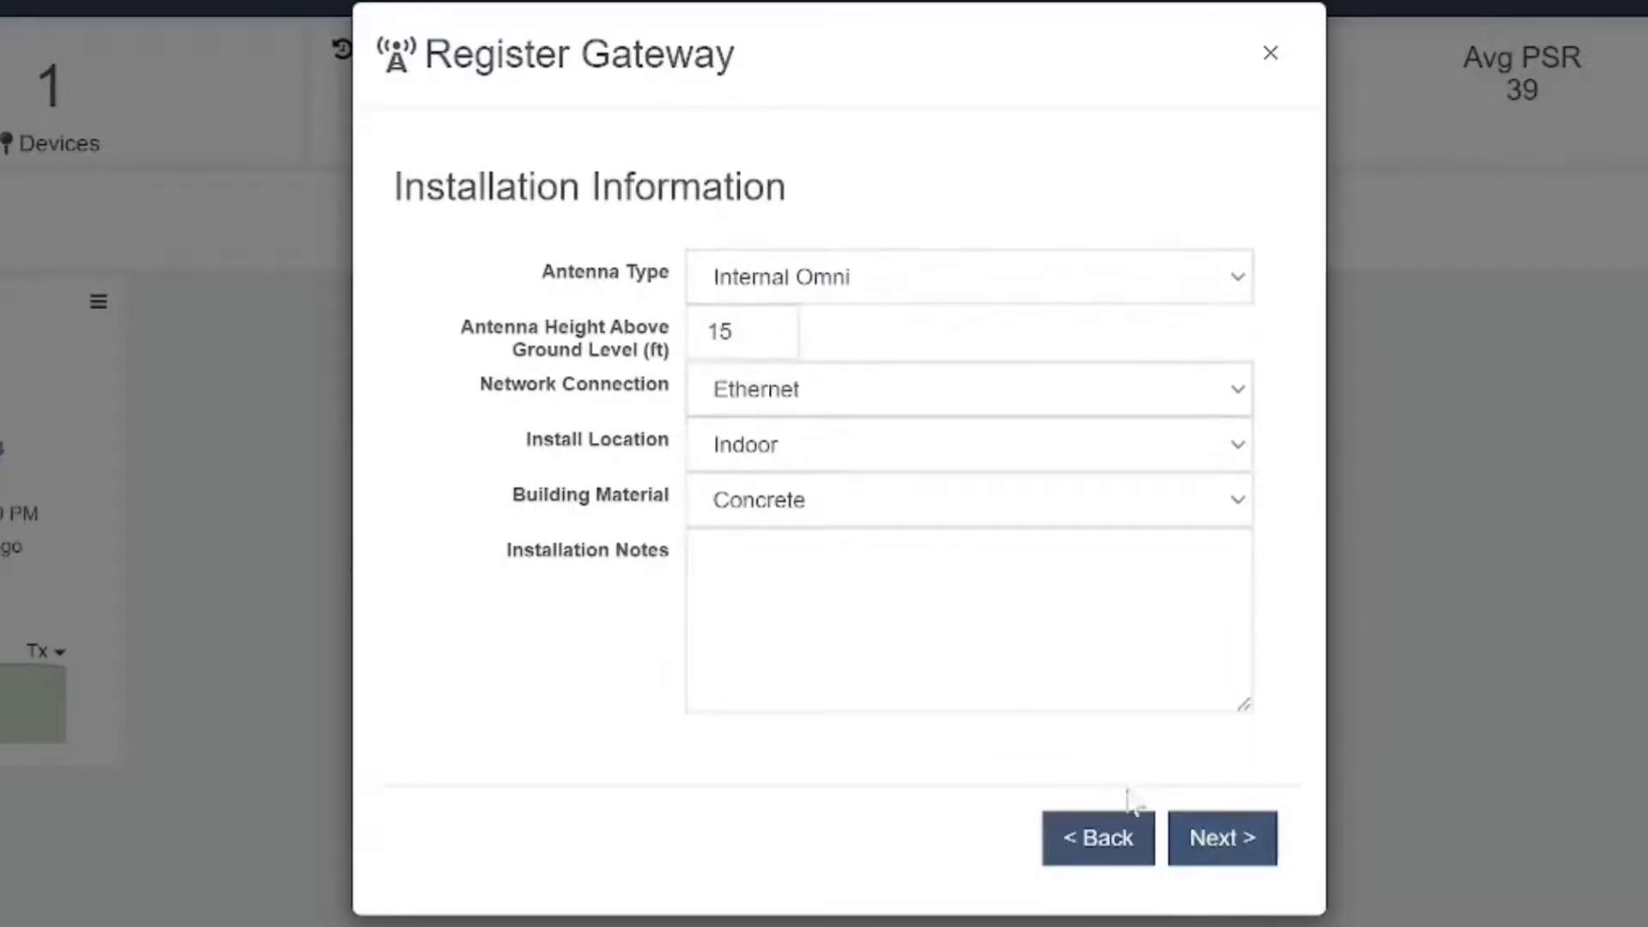
{"action": "left_click", "coordinate": [1229, 856]}
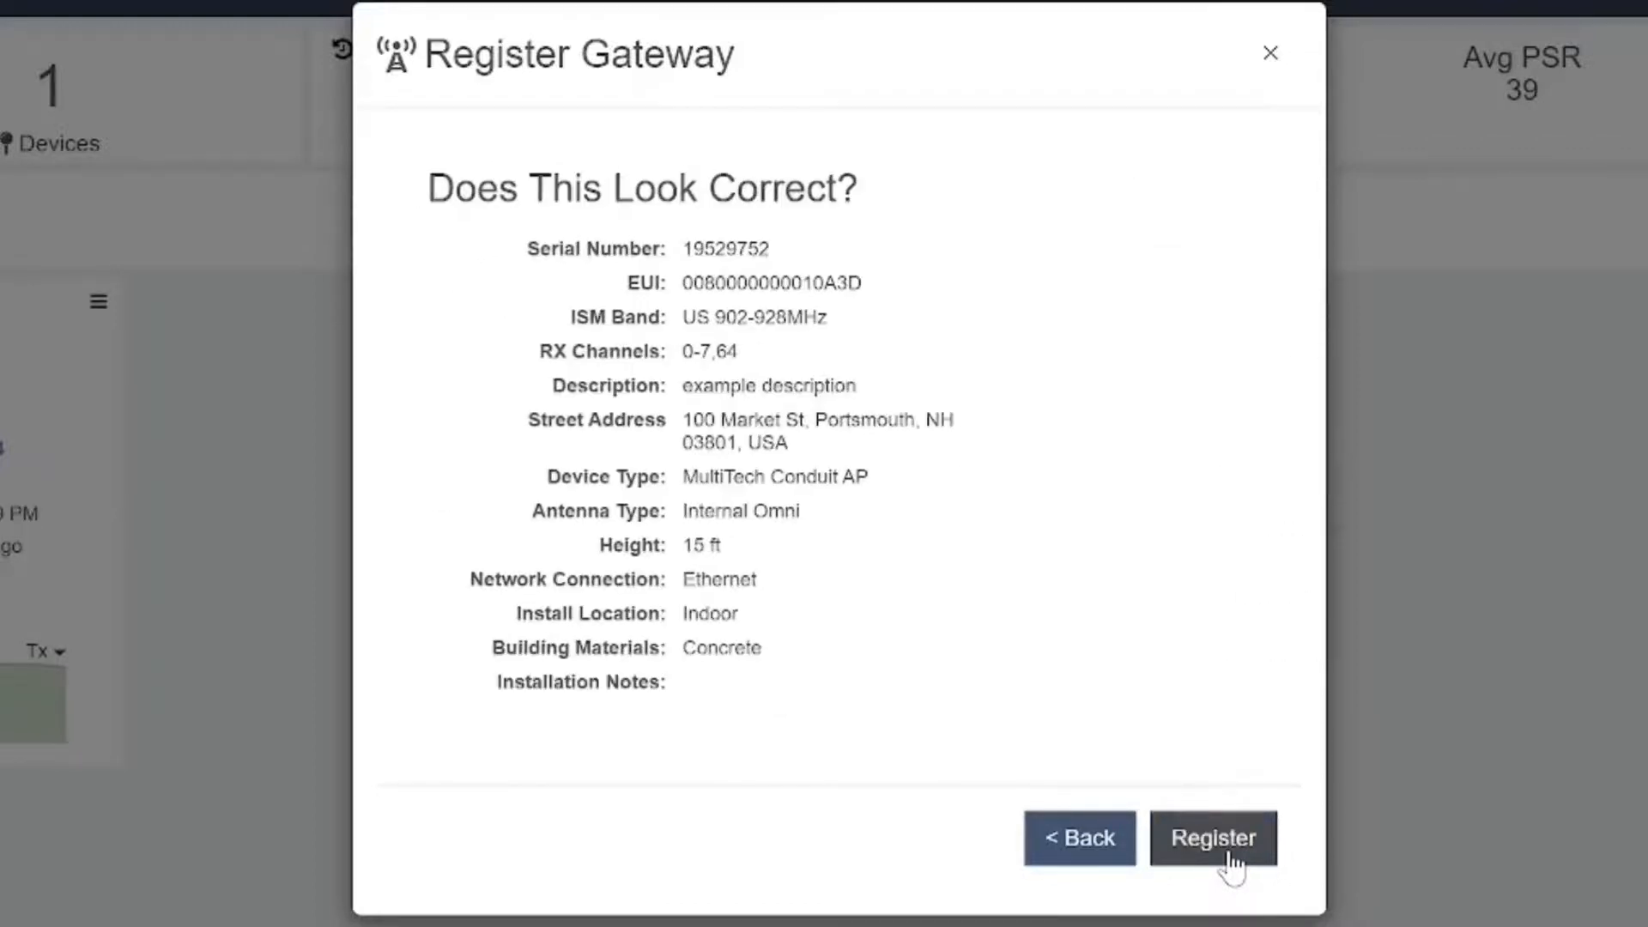
{"action": "left_click", "coordinate": [1228, 853]}
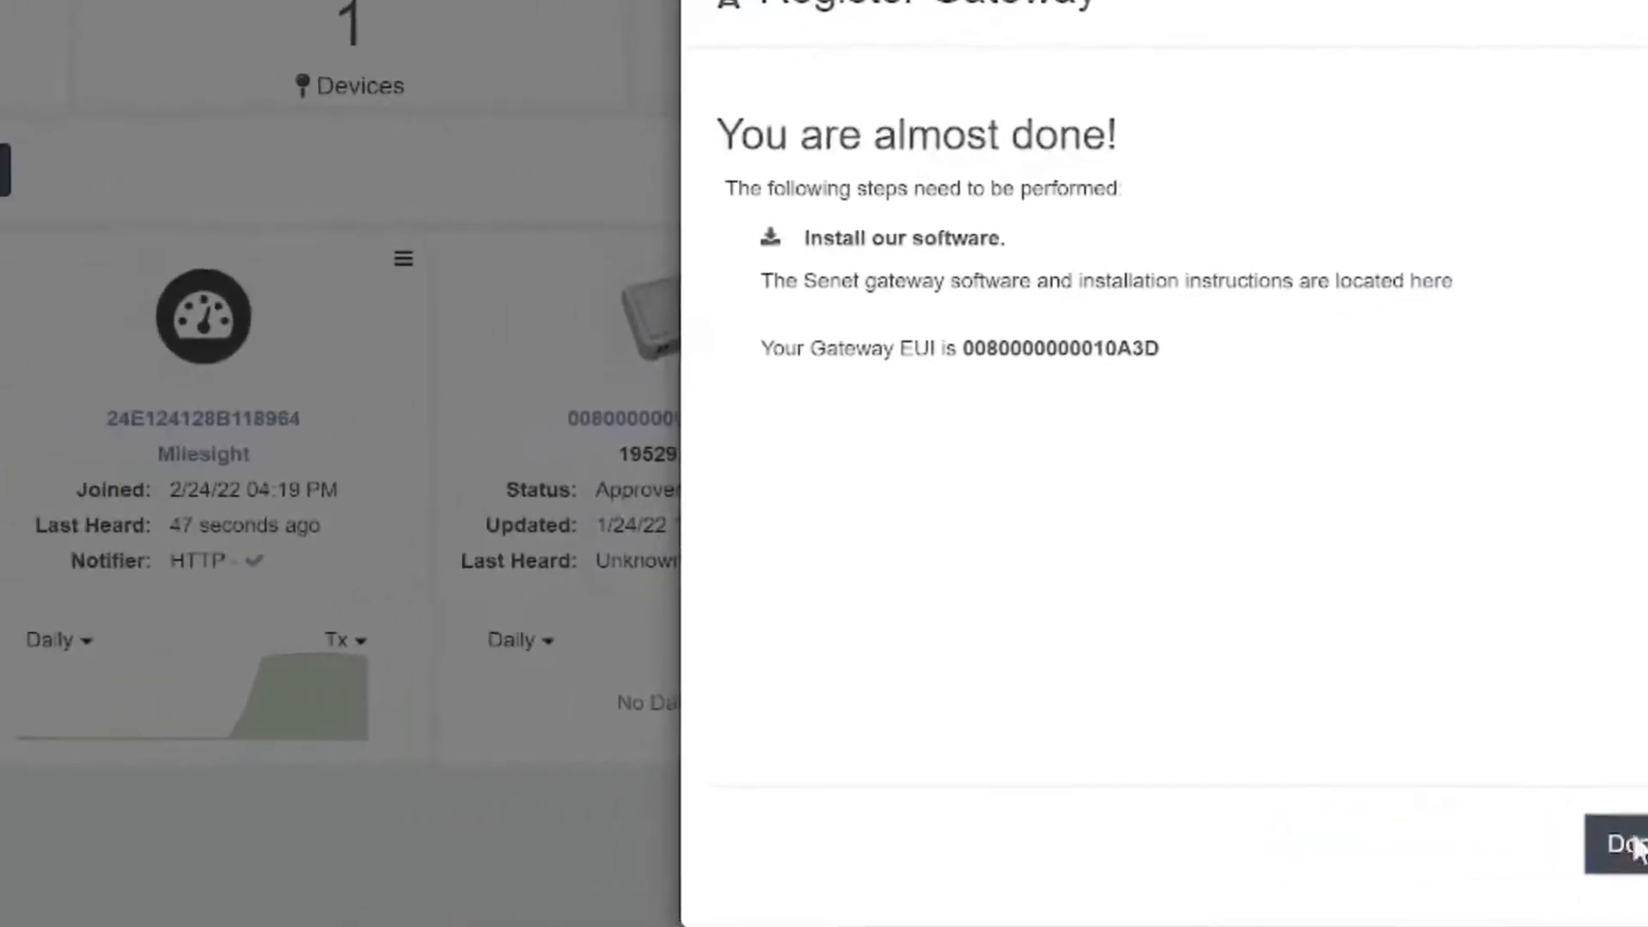
{"action": "left_click", "coordinate": [1626, 845]}
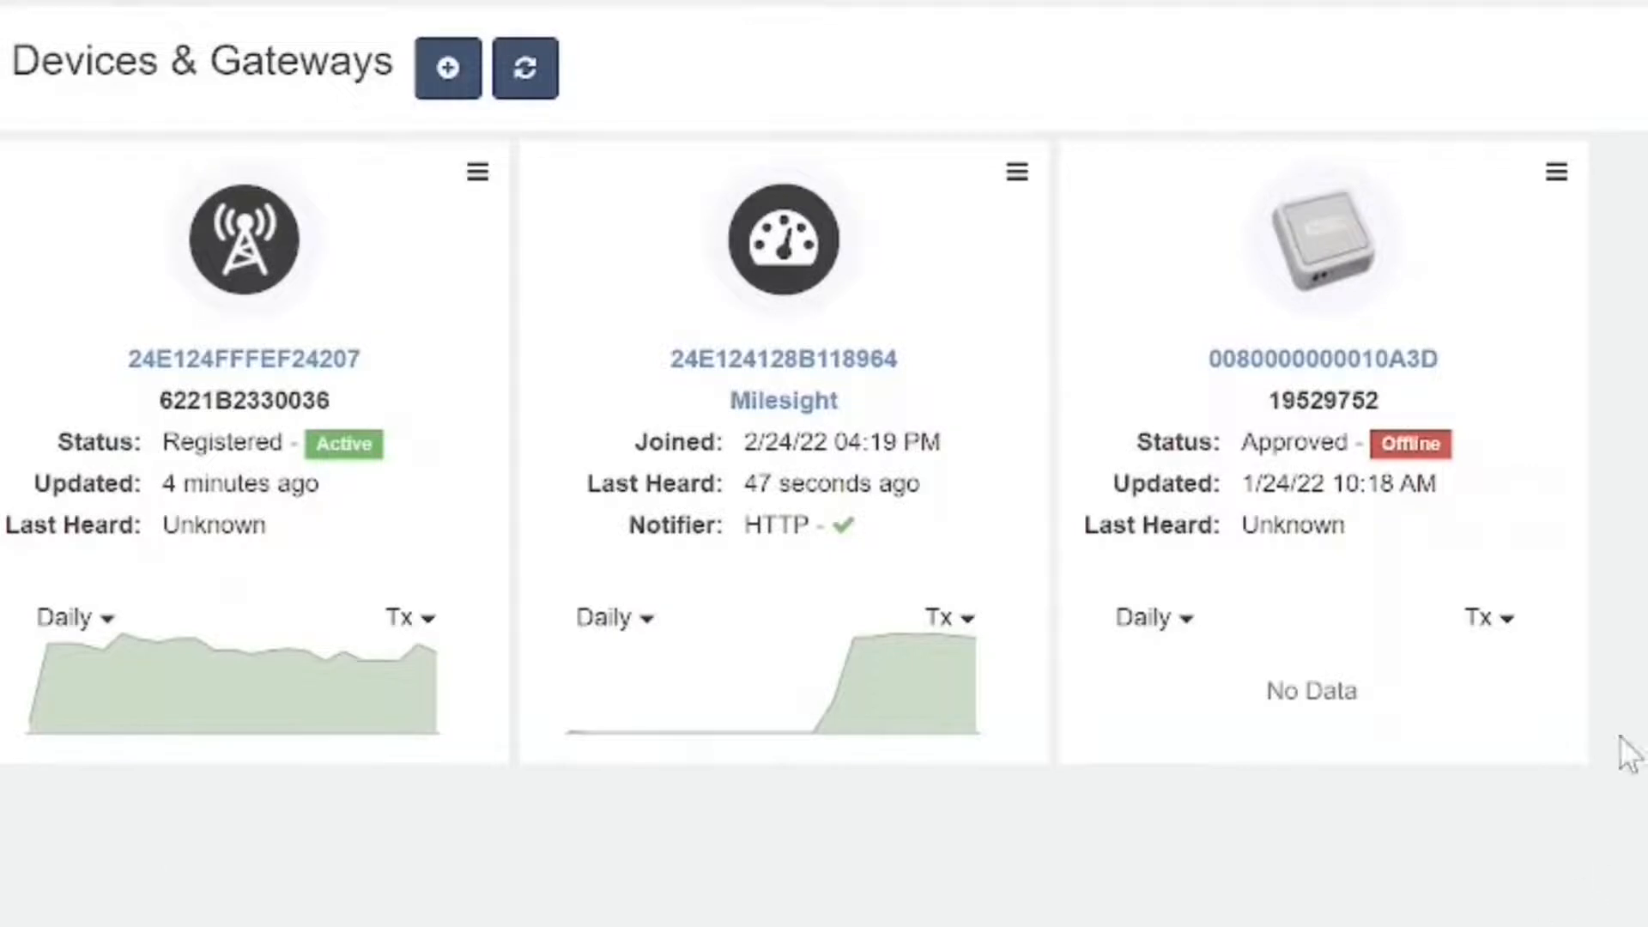
{"action": "left_click_drag", "start_coordinate": [1137, 464], "coordinate": [1469, 470]}
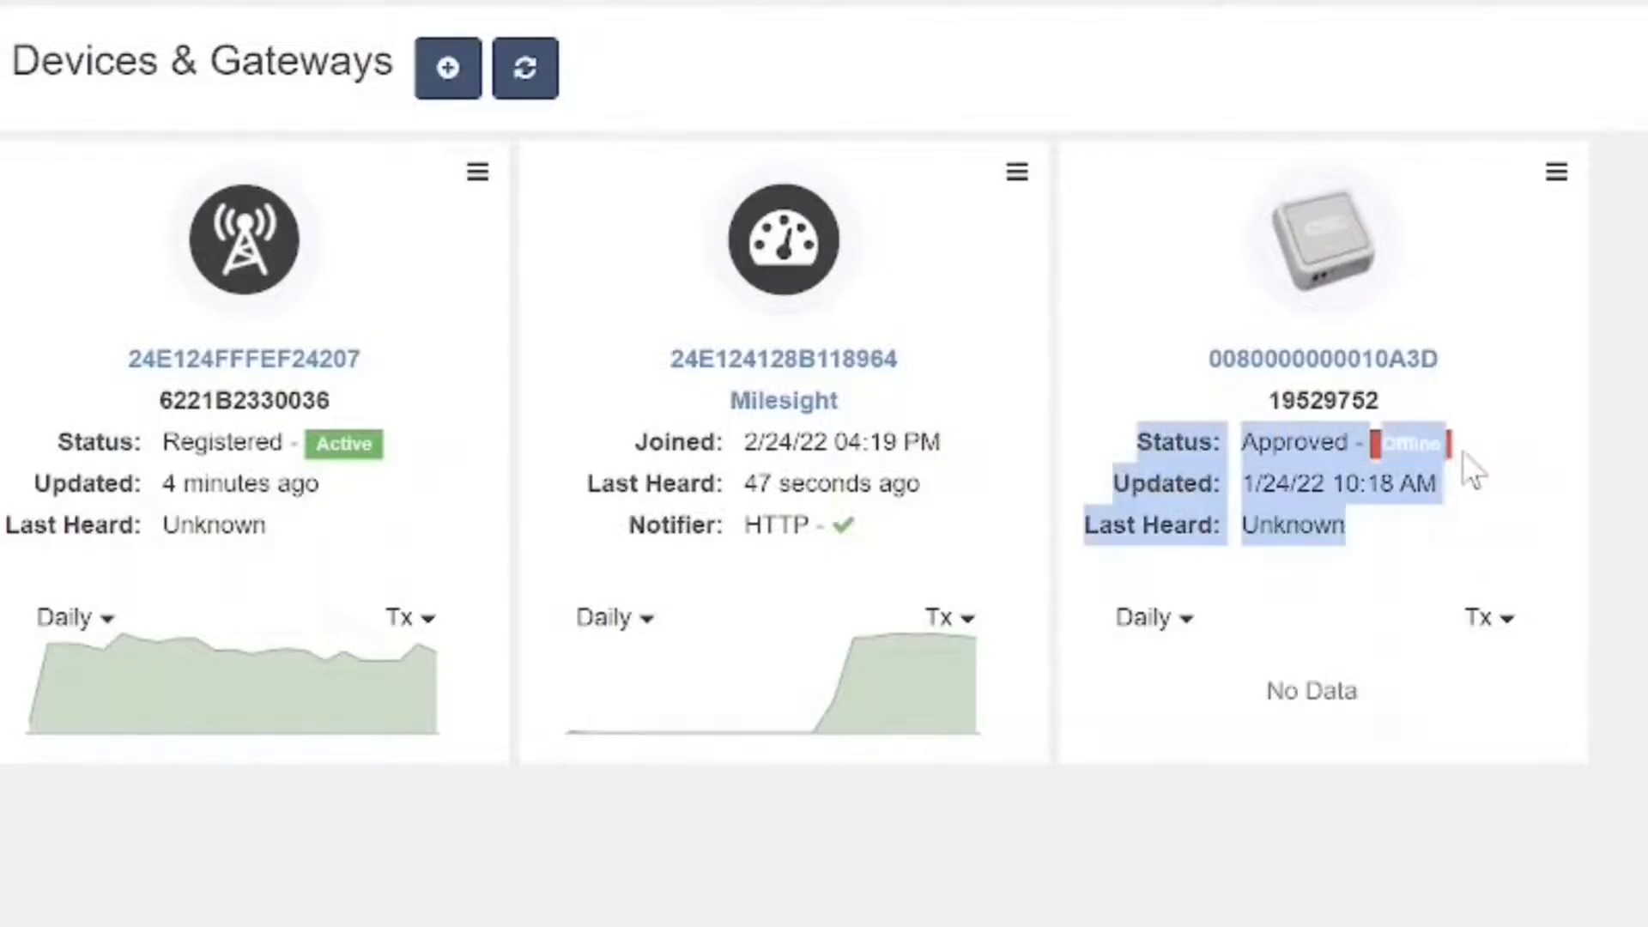
{"action": "left_click", "coordinate": [1463, 455]}
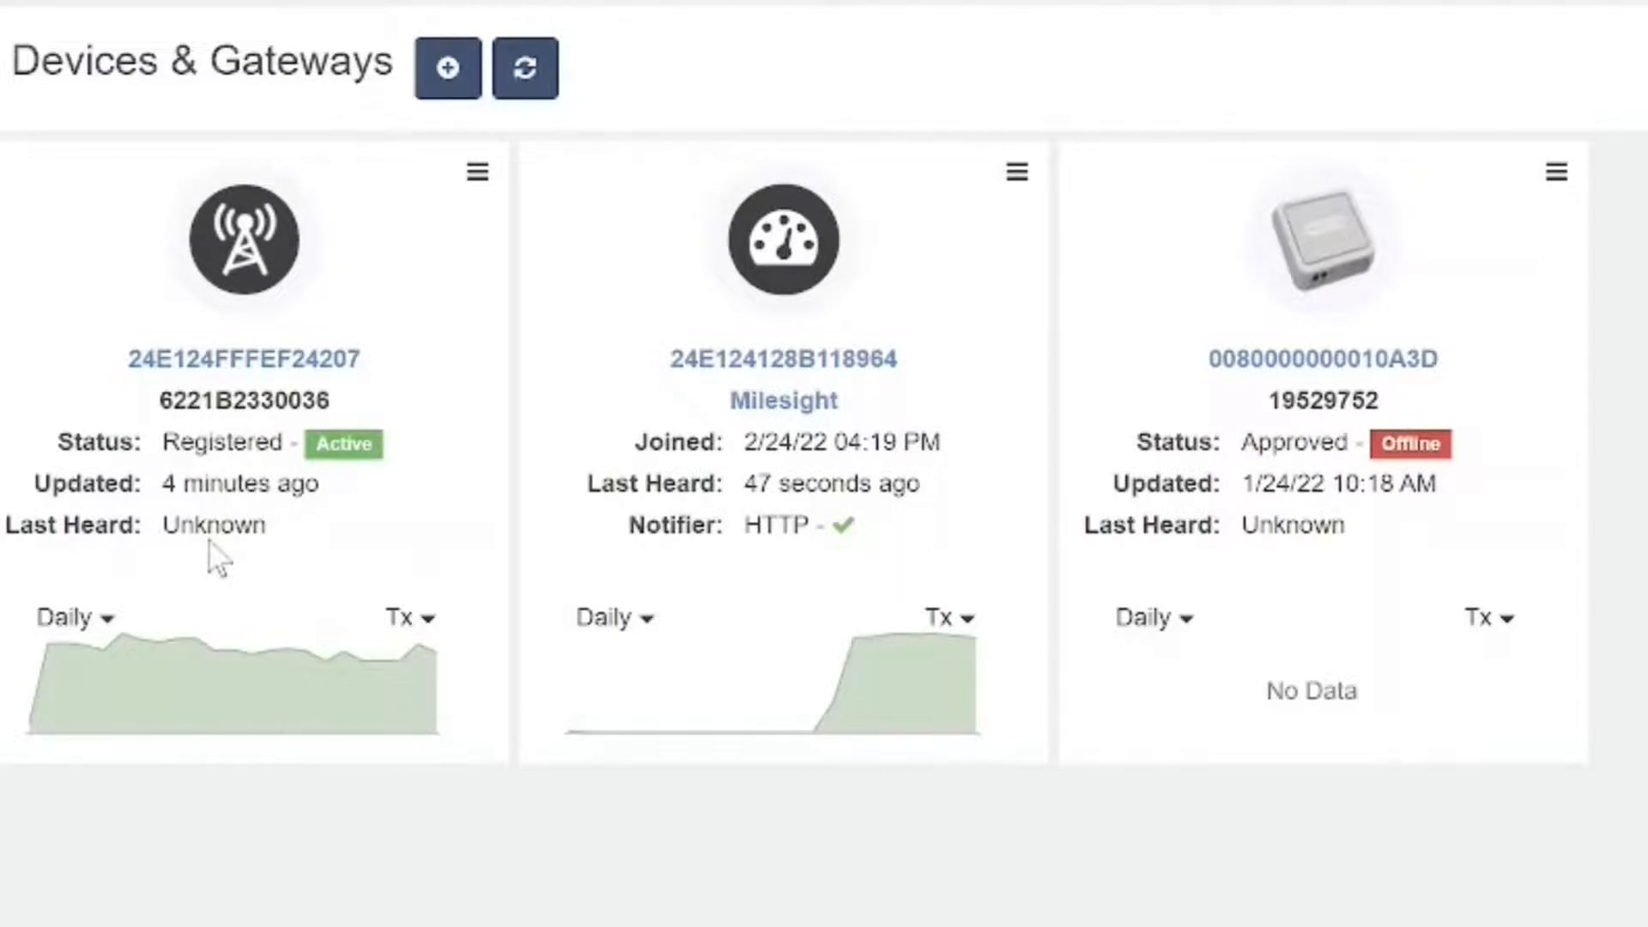
{"action": "left_click_drag", "start_coordinate": [163, 441], "coordinate": [387, 438]}
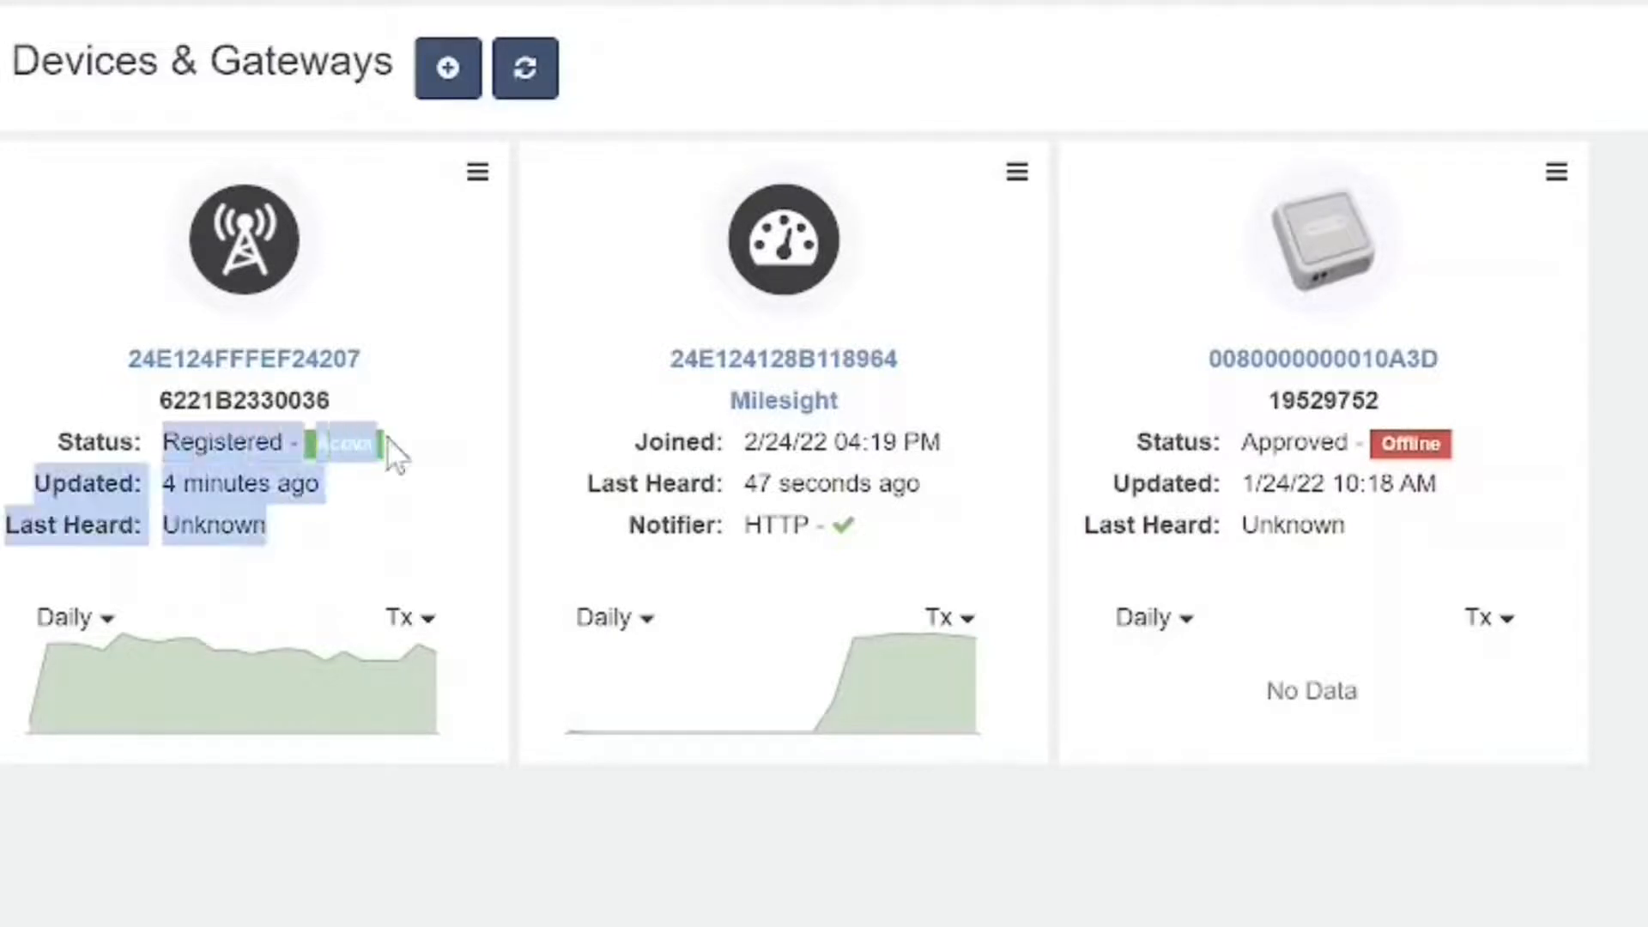
{"action": "left_click", "coordinate": [390, 446]}
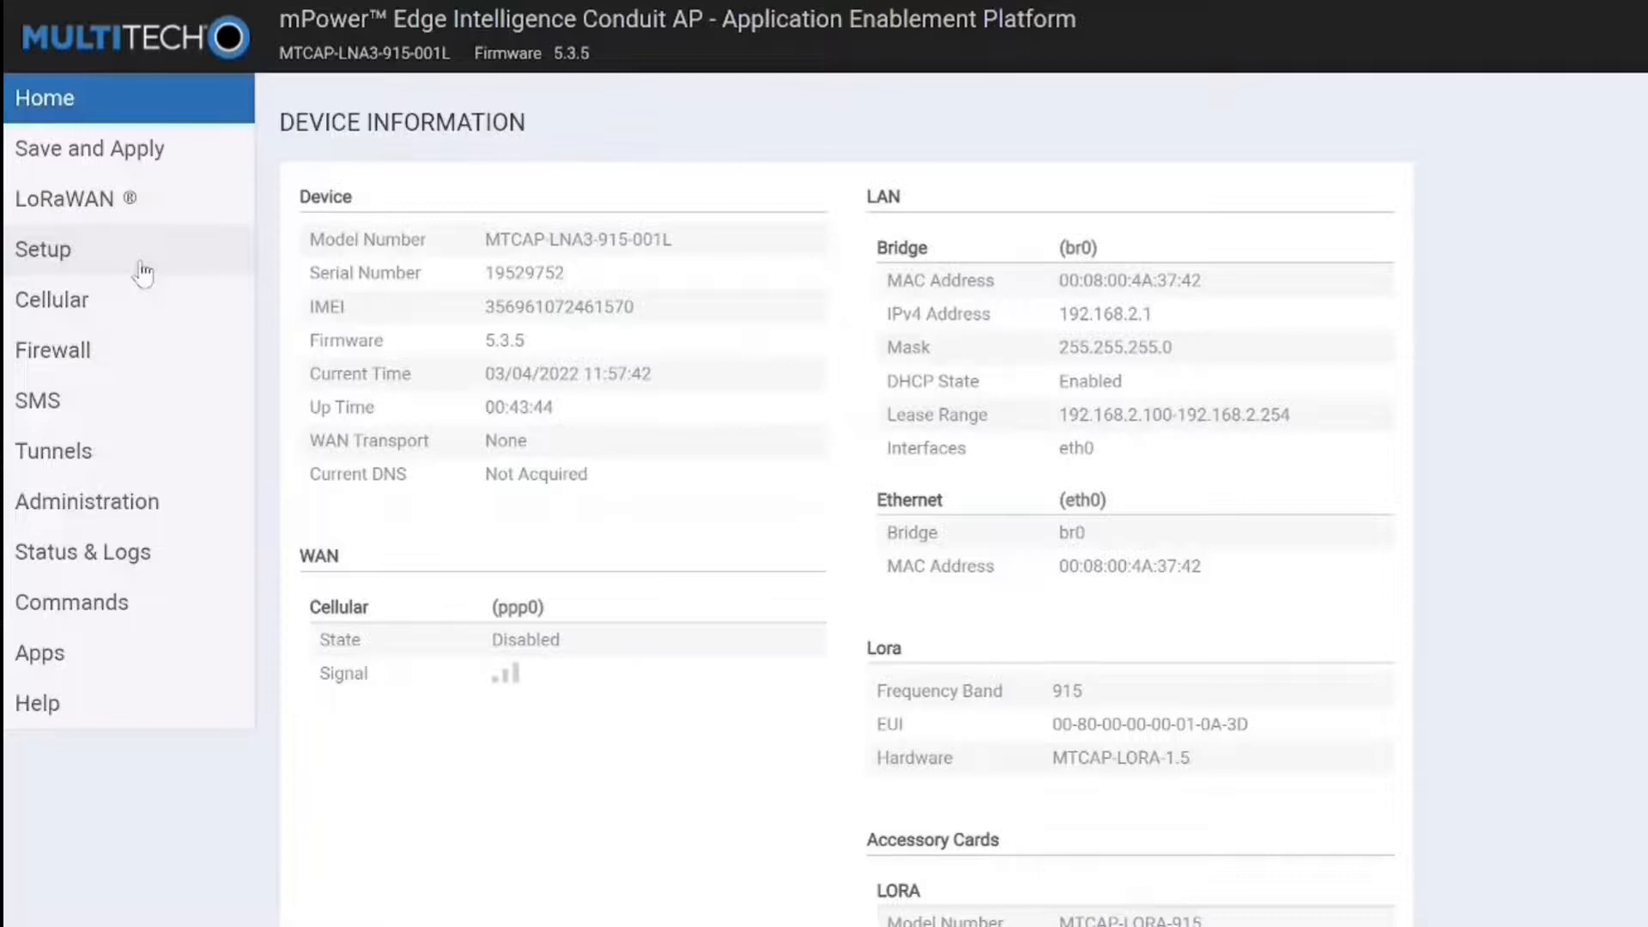
Disable the DHCP server and the DHCPv6 router advertisement on the Conduit, submitting each change.
{"action": "left_click", "coordinate": [142, 271]}
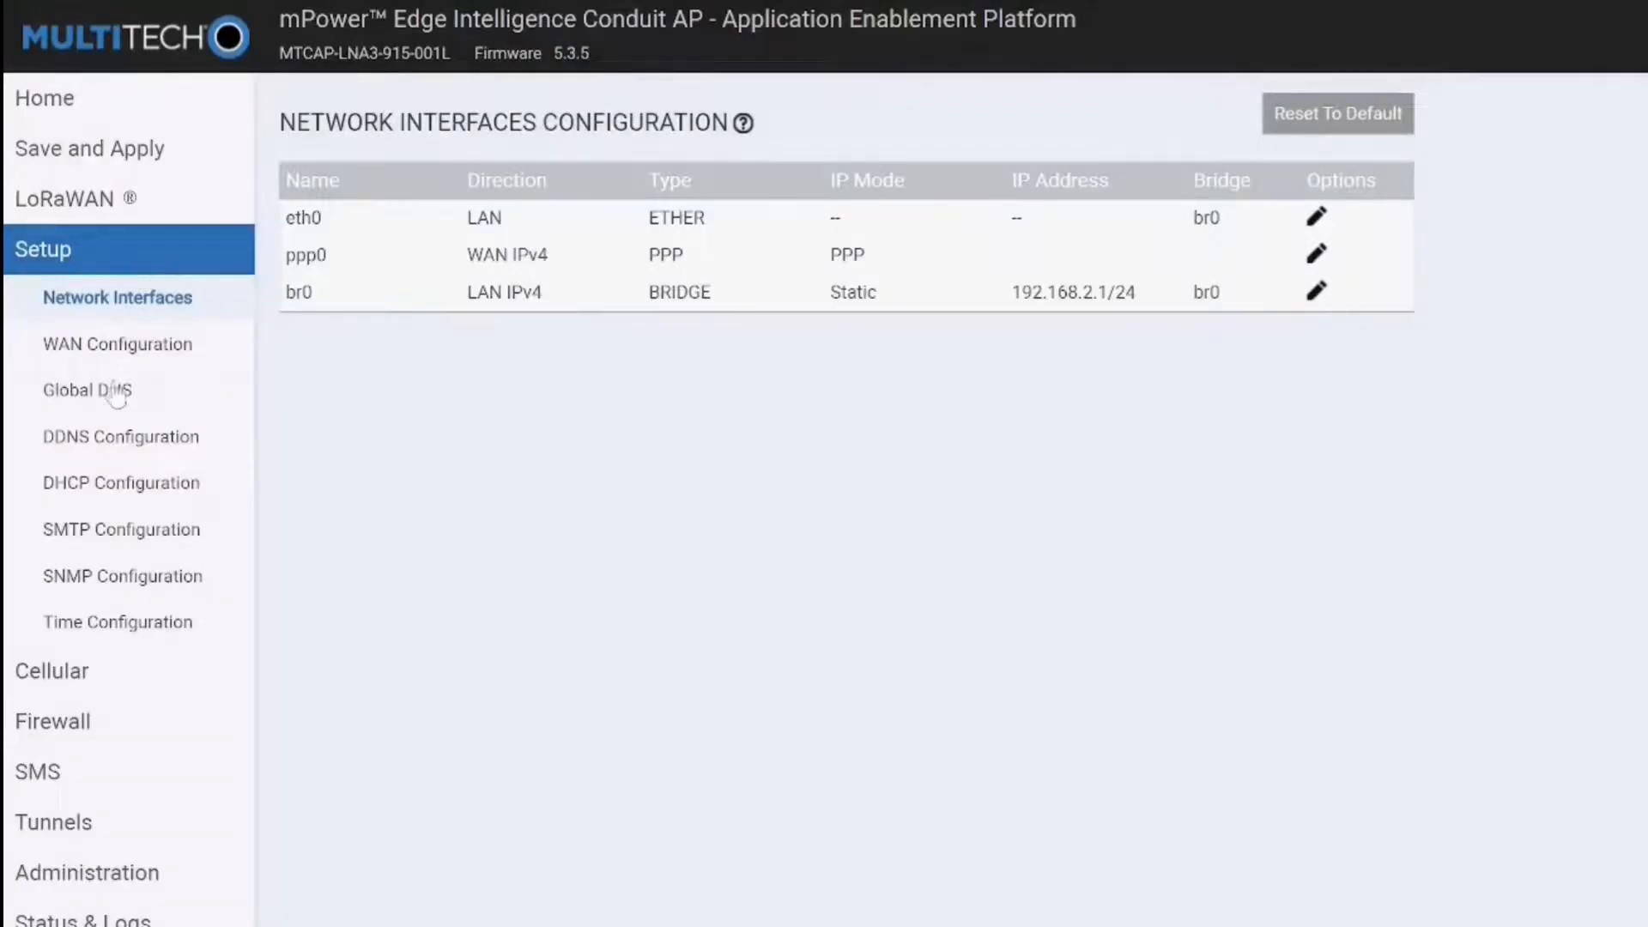
{"action": "left_click", "coordinate": [99, 479]}
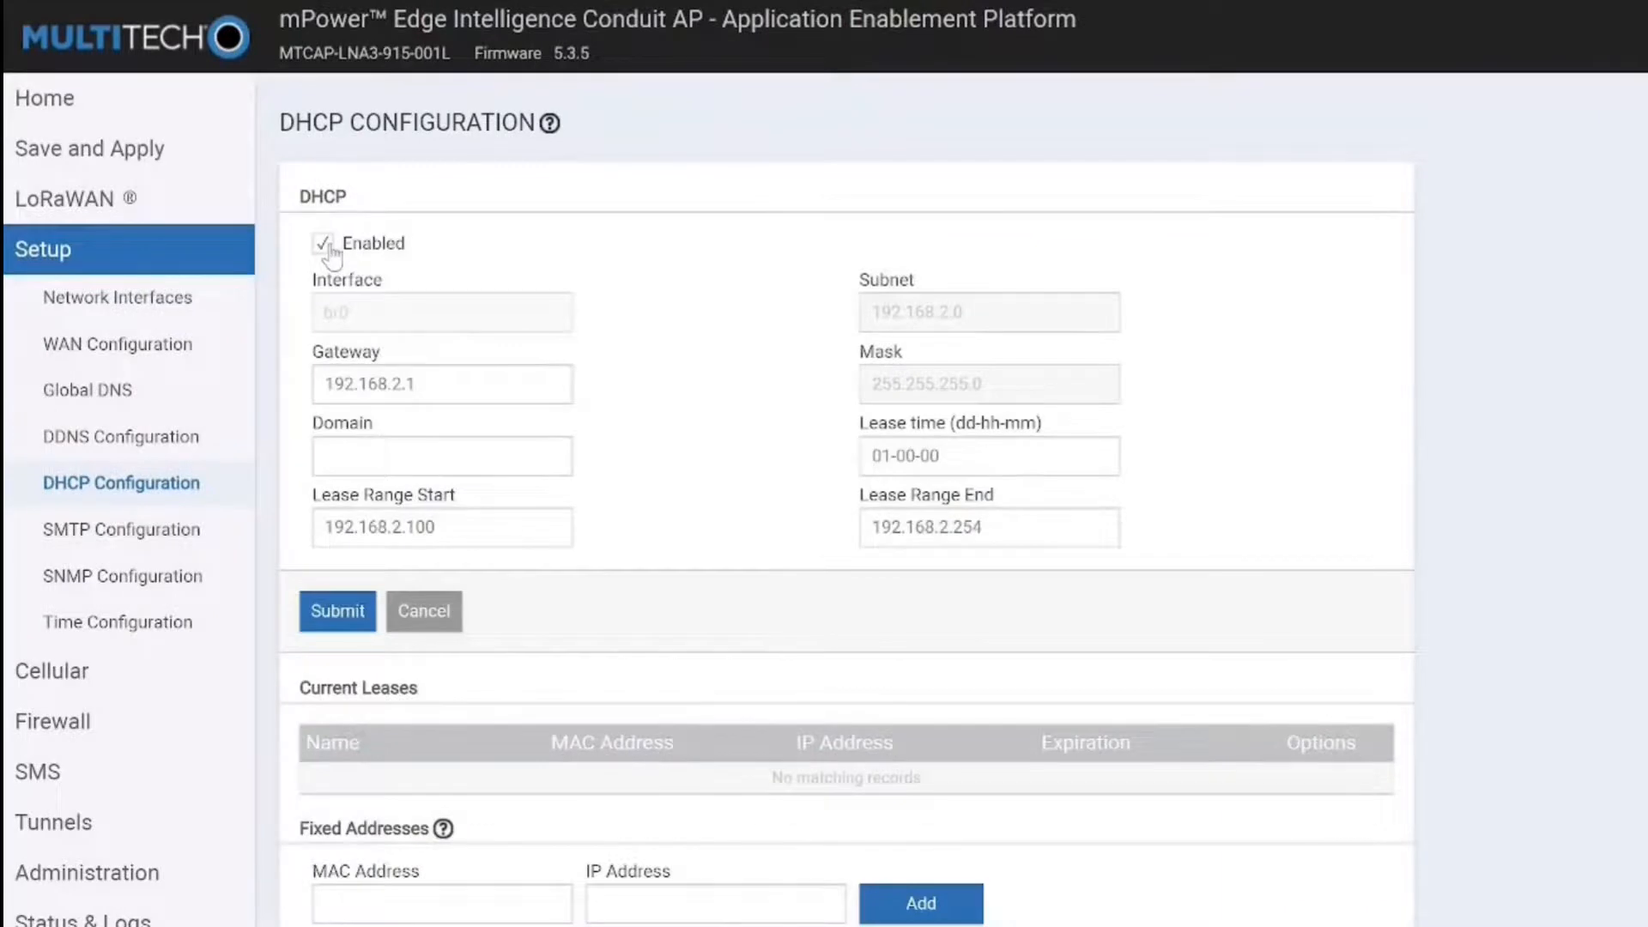
{"action": "left_click", "coordinate": [324, 247]}
{"action": "left_click", "coordinate": [336, 614]}
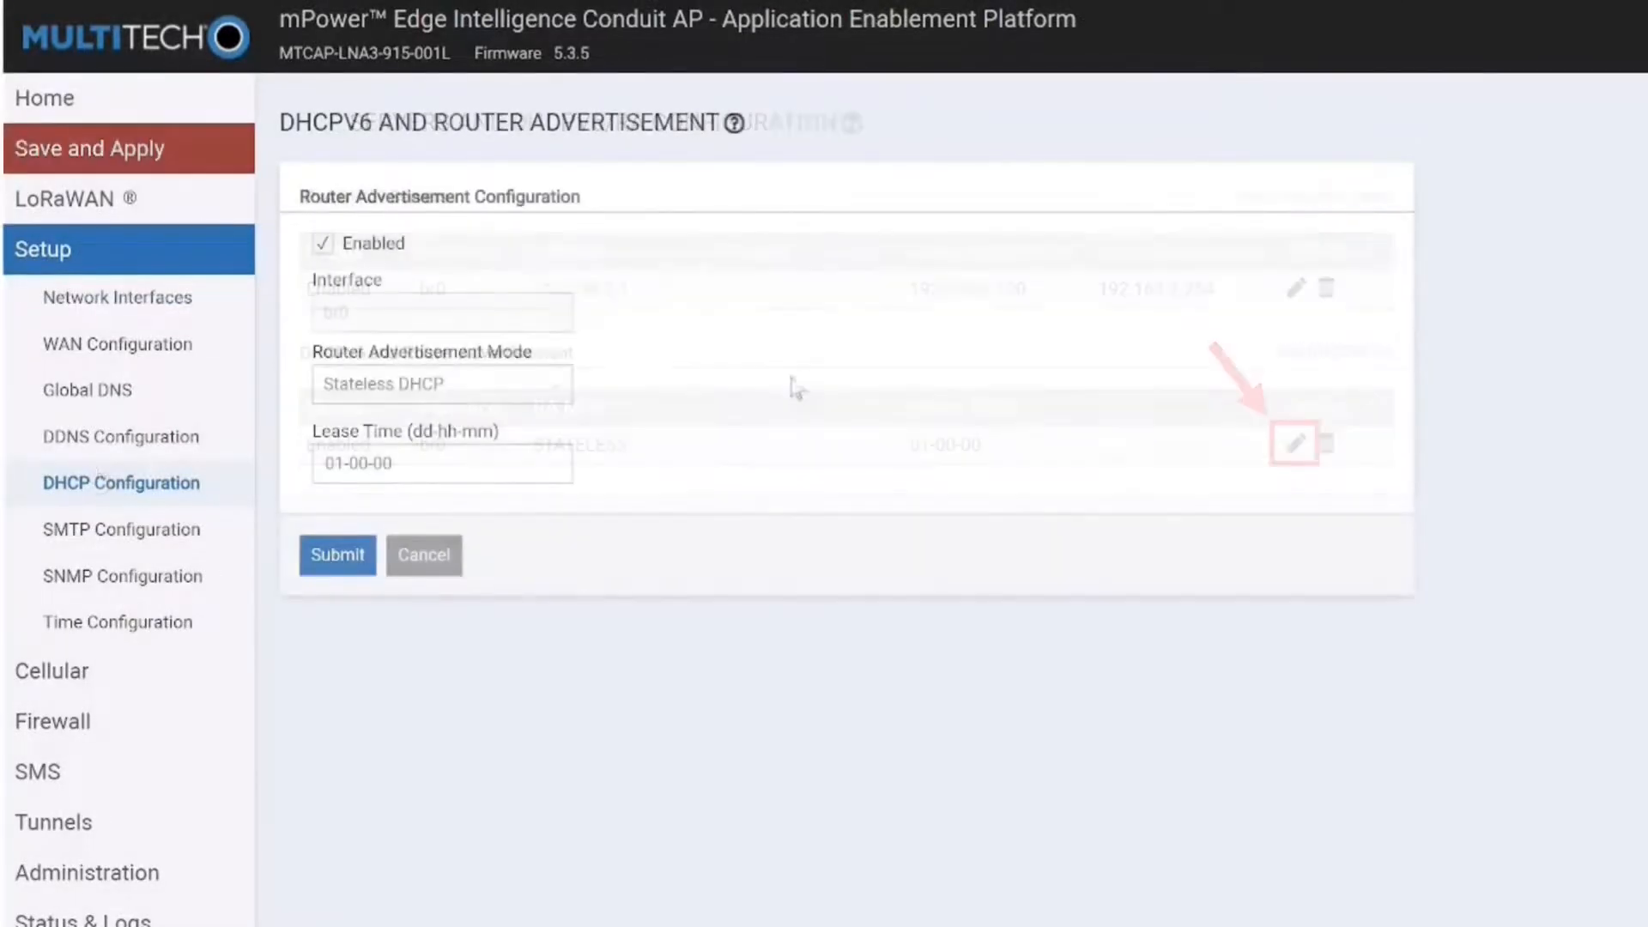
{"action": "left_click", "coordinate": [322, 244]}
{"action": "left_click", "coordinate": [314, 558]}
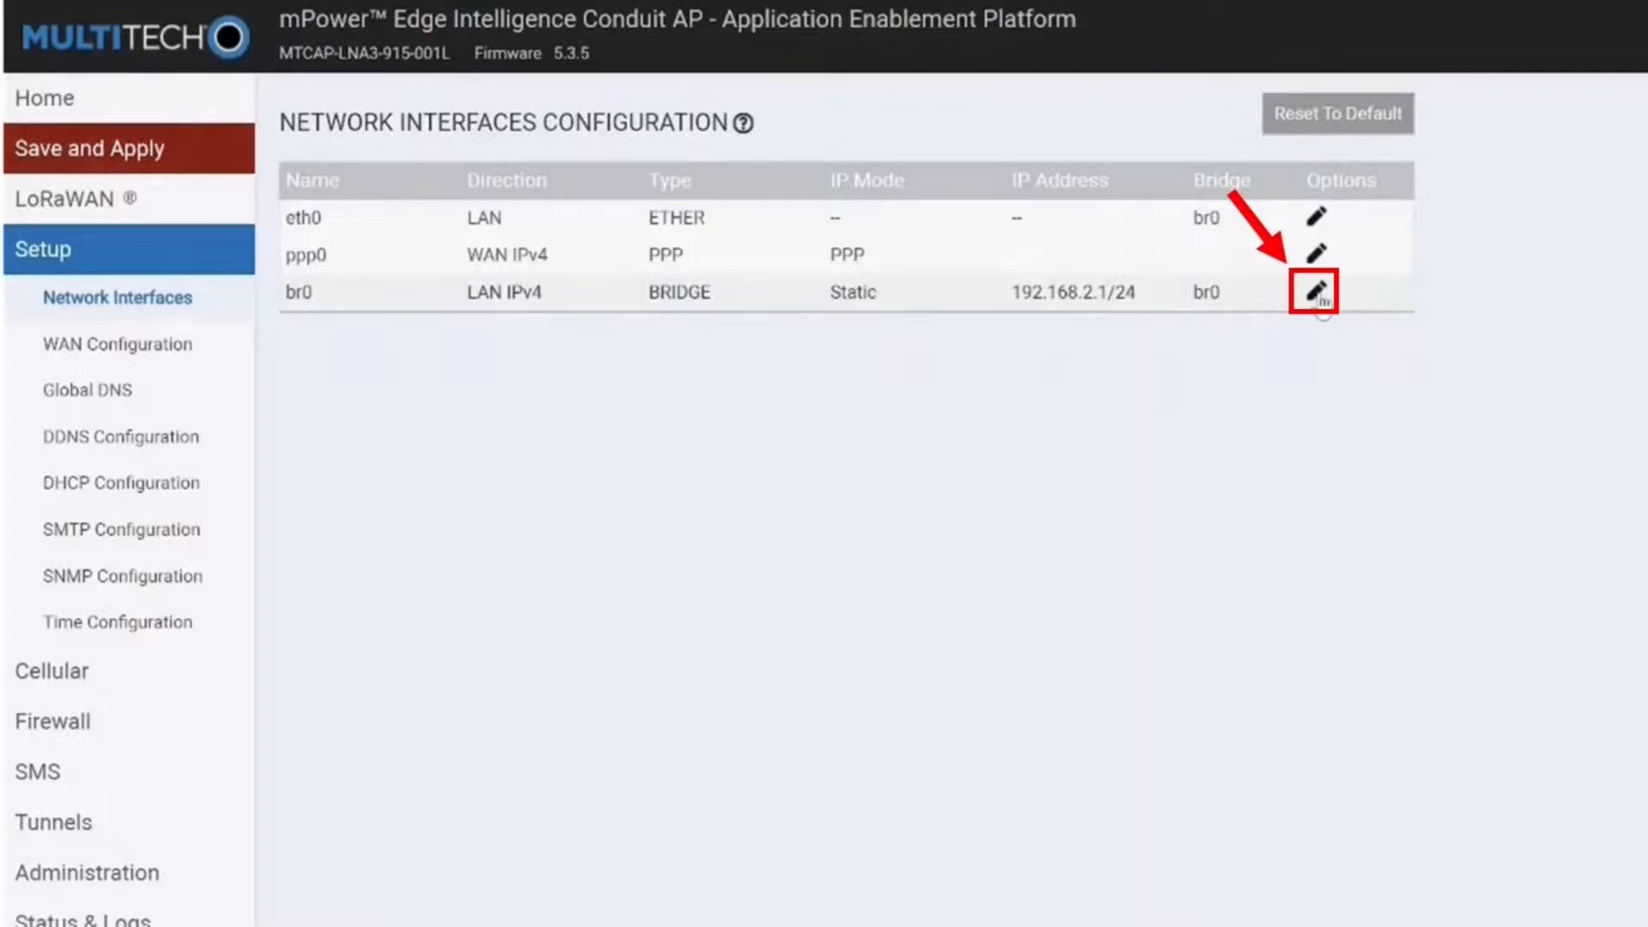
Change the br0 bridge's IPv4 mode from static to DHCP Client and submit.
{"action": "left_click", "coordinate": [1316, 291]}
{"action": "left_click", "coordinate": [442, 435]}
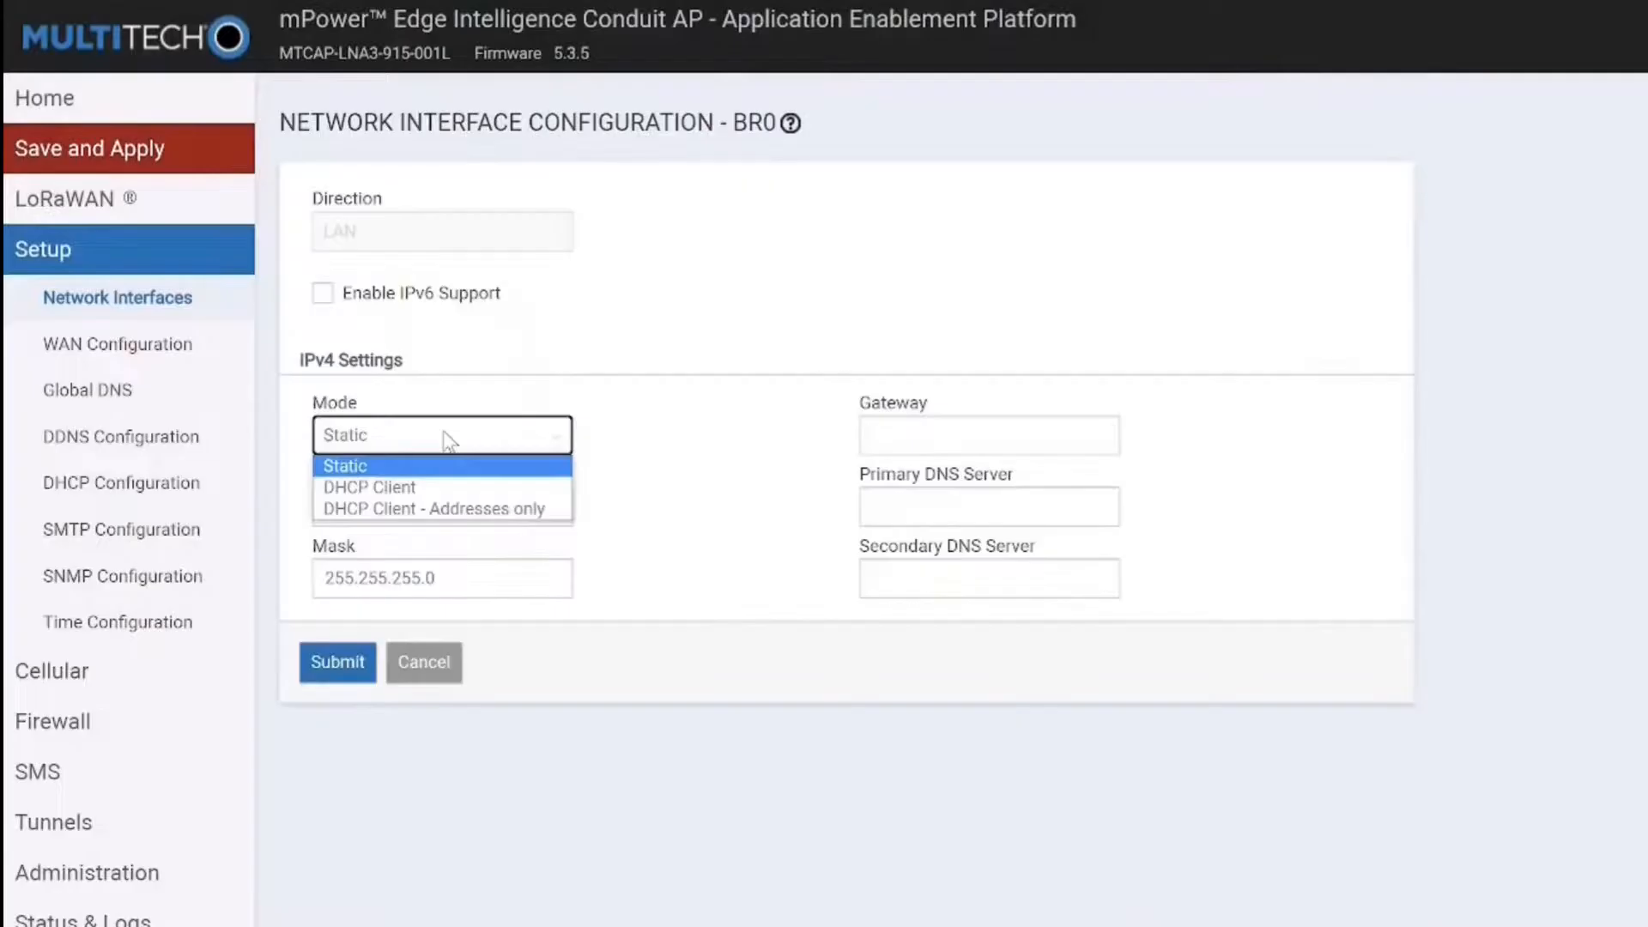
{"action": "left_click", "coordinate": [438, 490]}
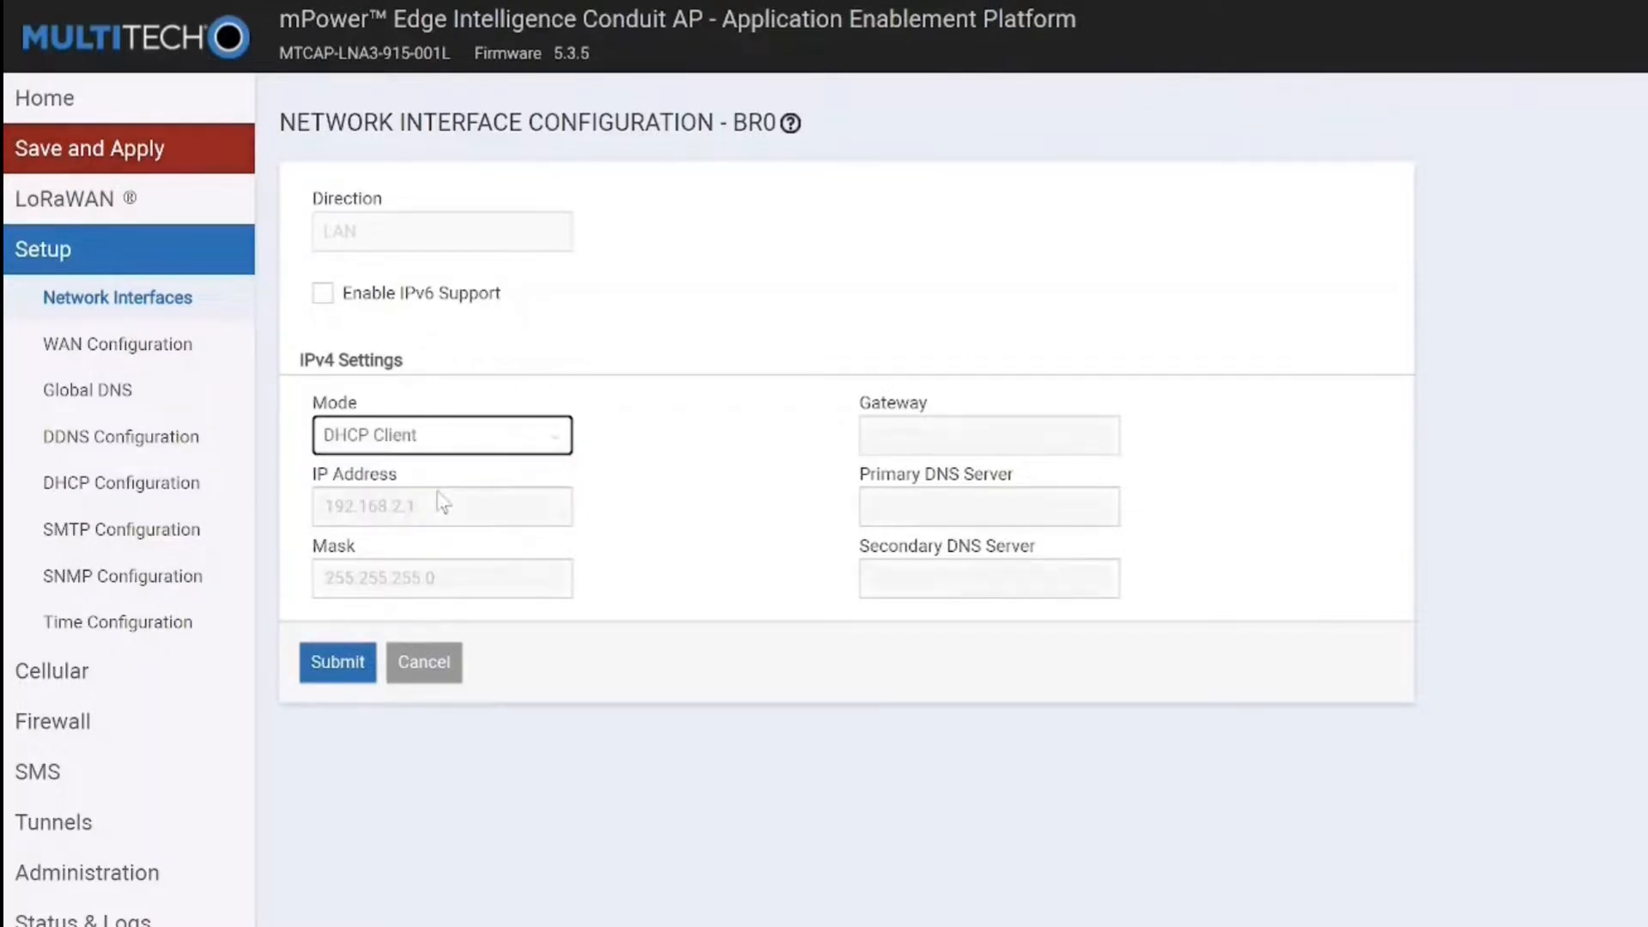
{"action": "left_click", "coordinate": [343, 662]}
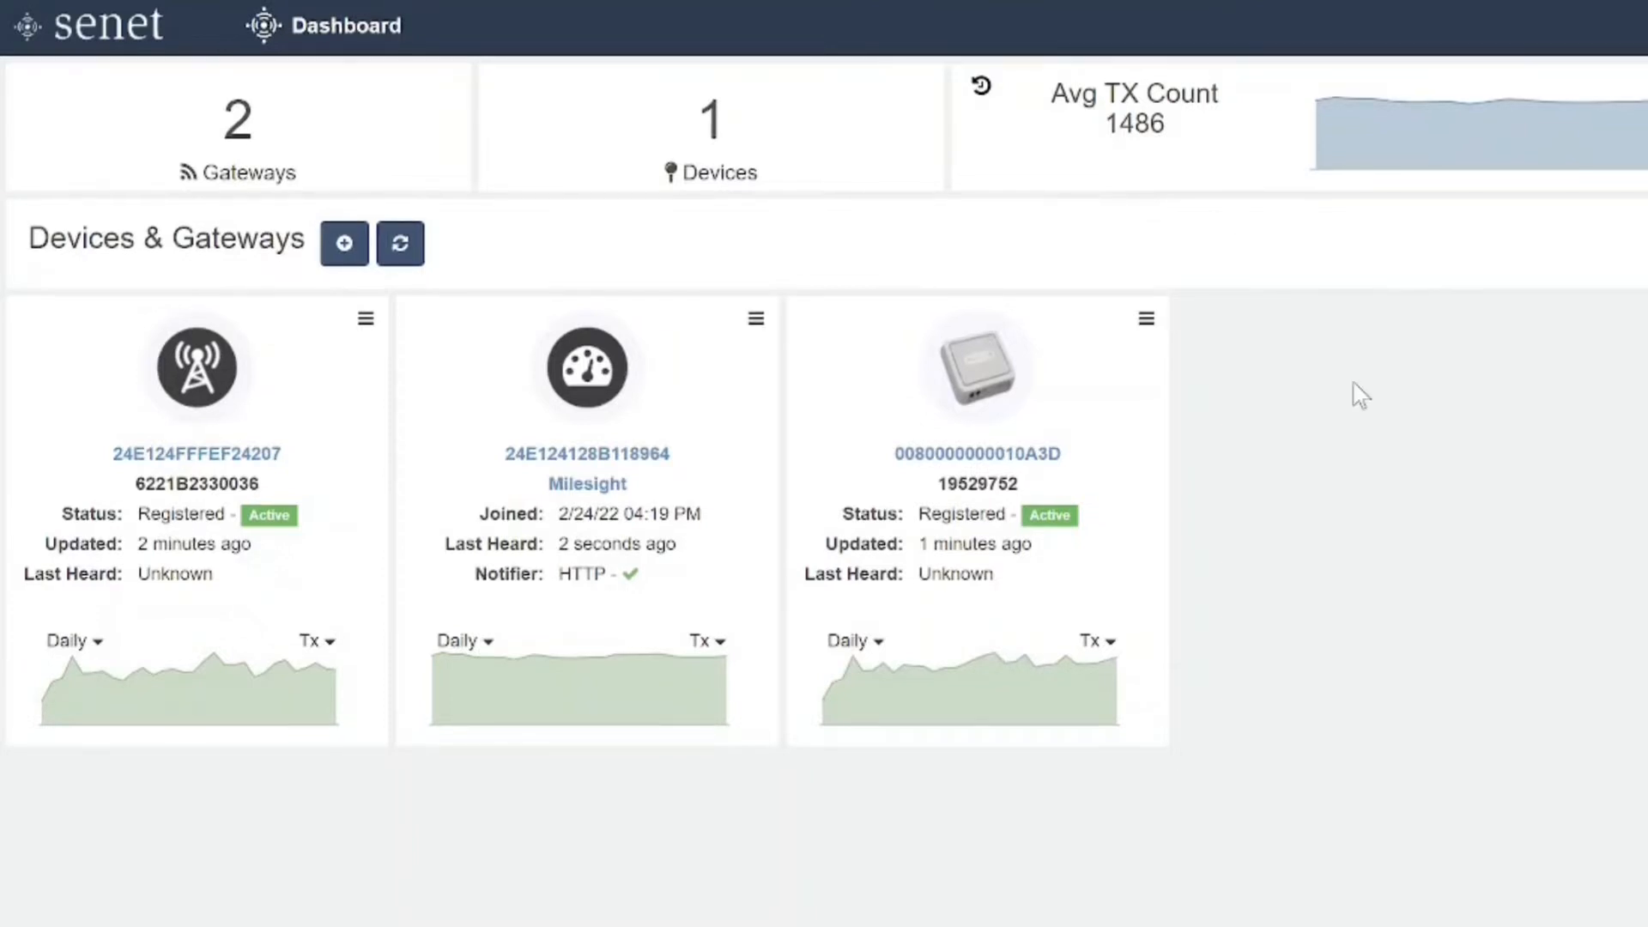
{"action": "left_click", "coordinate": [1096, 305]}
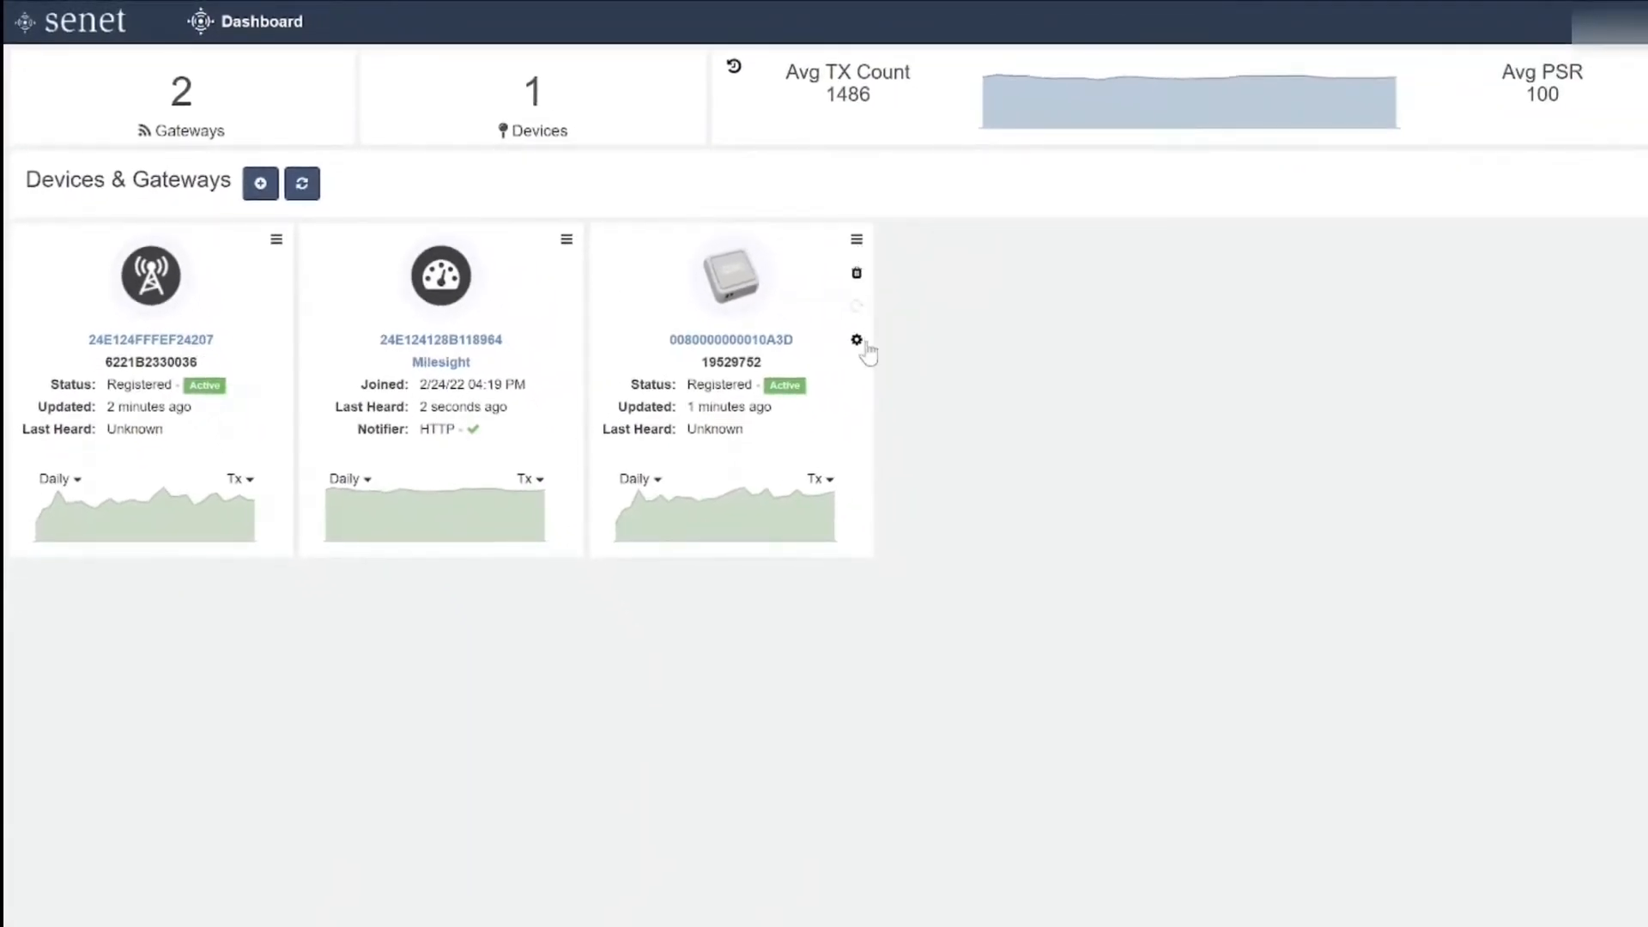
{"action": "left_click", "coordinate": [862, 340]}
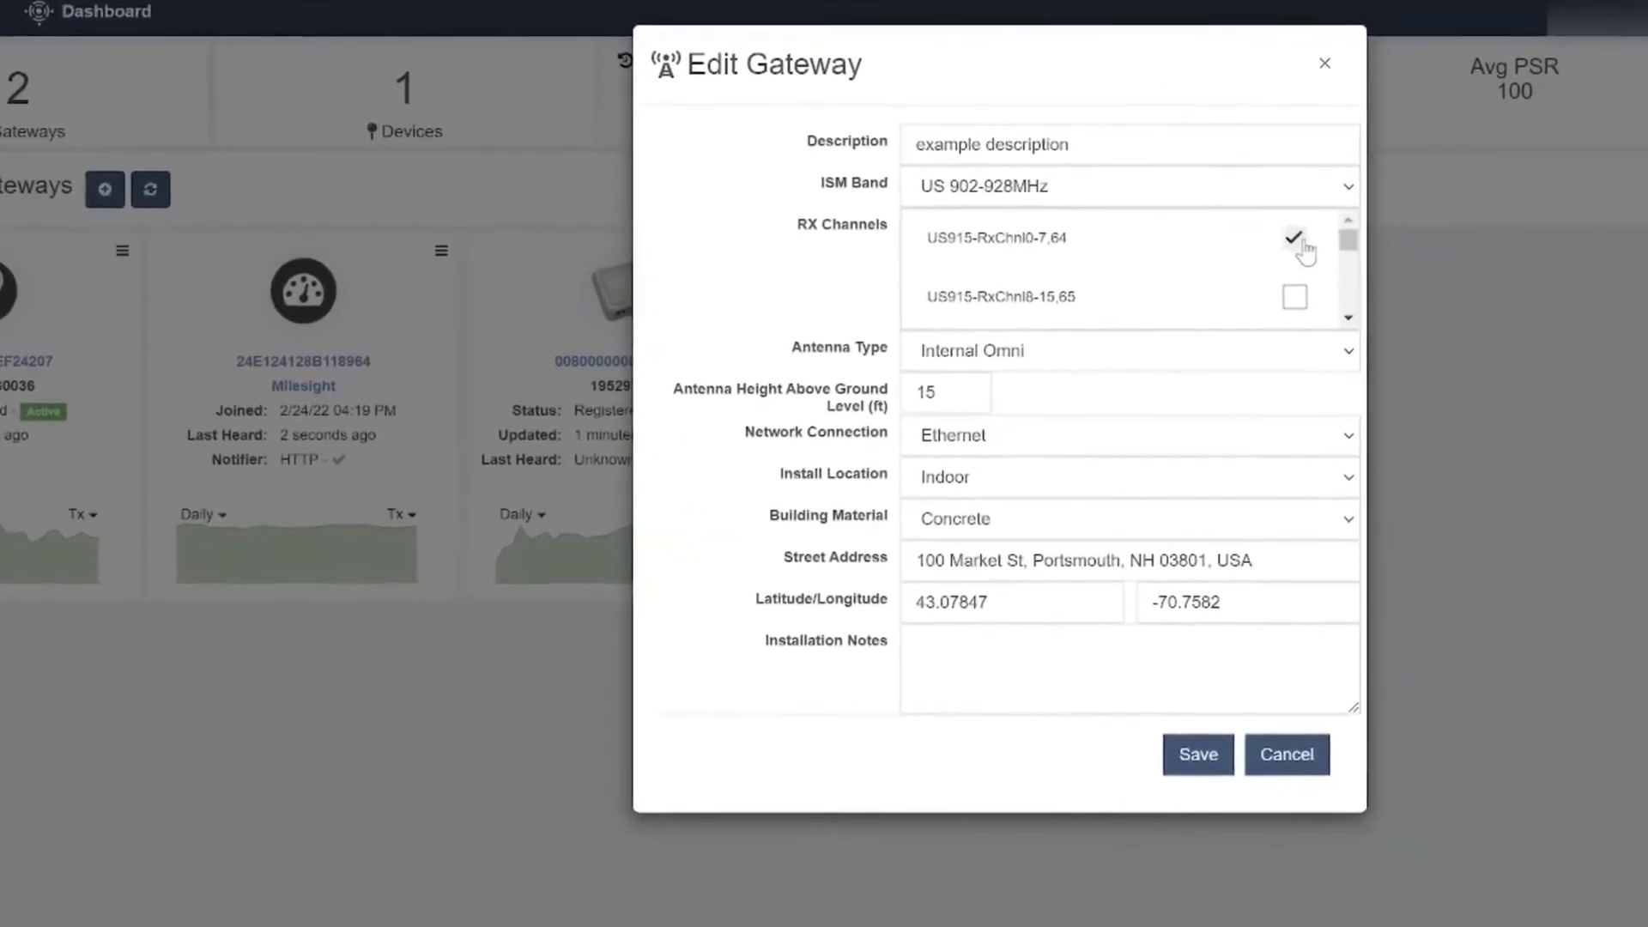
{"action": "left_click", "coordinate": [1296, 242]}
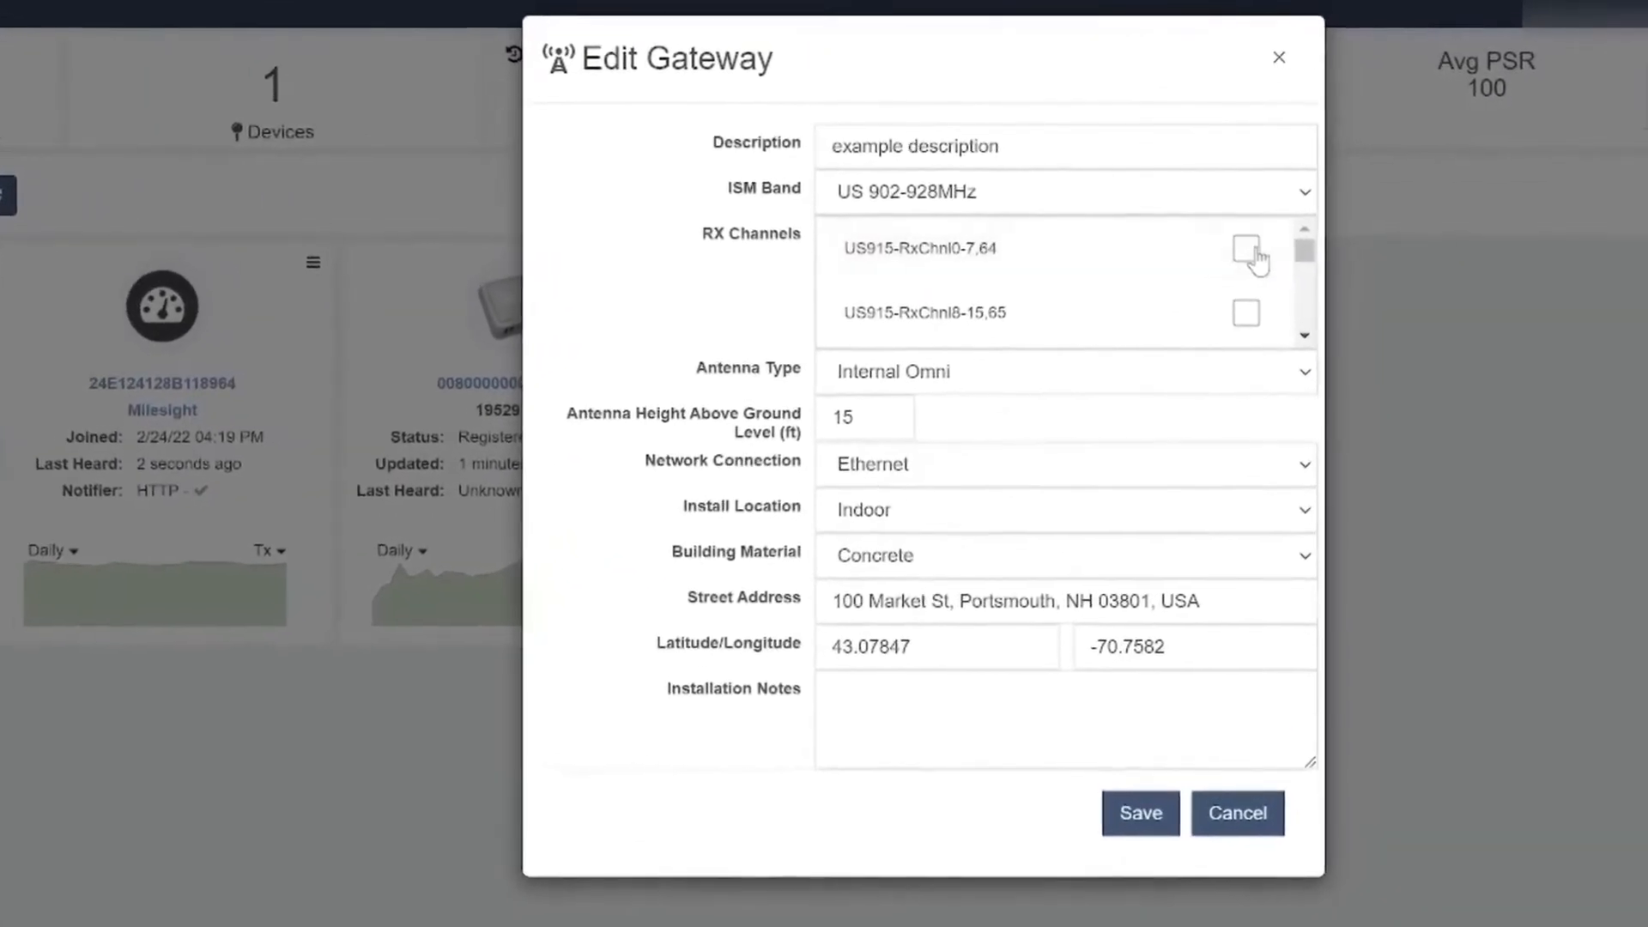
{"action": "left_click", "coordinate": [1233, 317]}
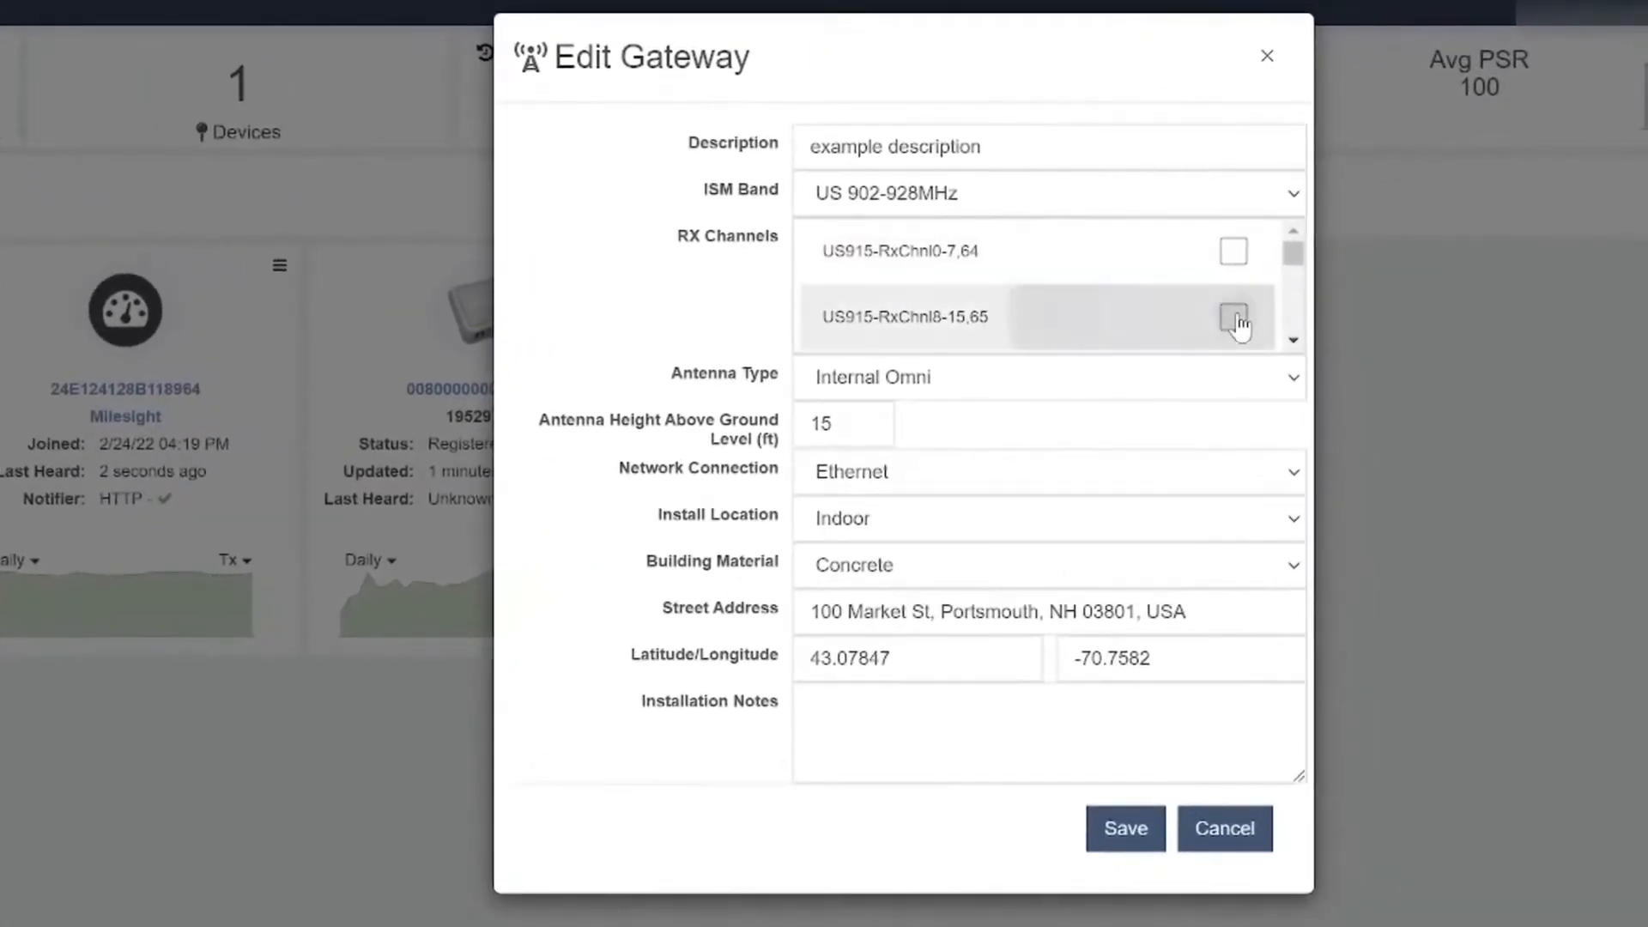